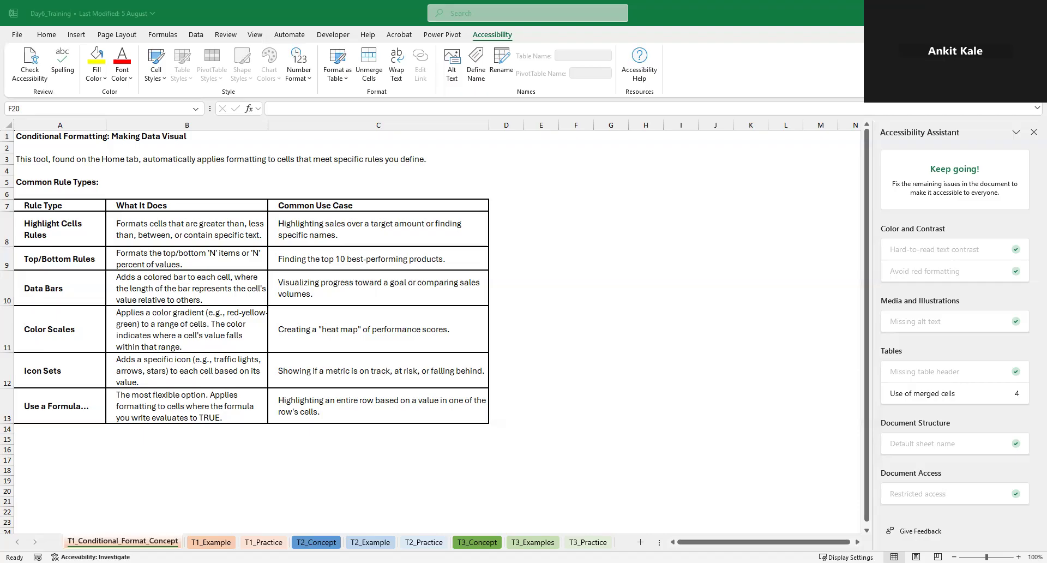
- On the T1_Example sheet, auto-fit the Due Date and Priority columns, and save the workbook
{"action": "left_click", "coordinate": [46, 35]}
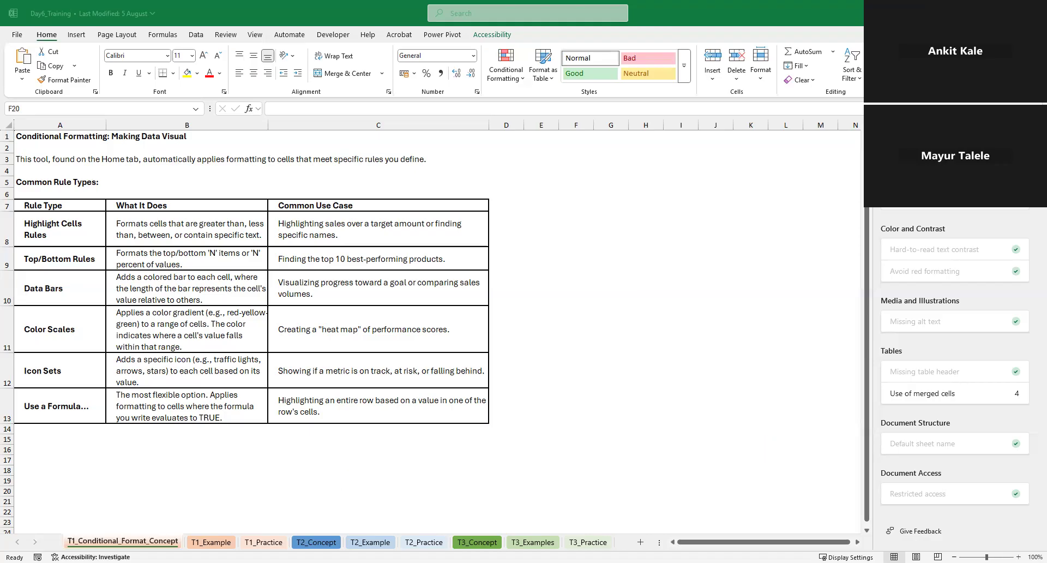
{"action": "key", "text": "ctrl+Page_Down"}
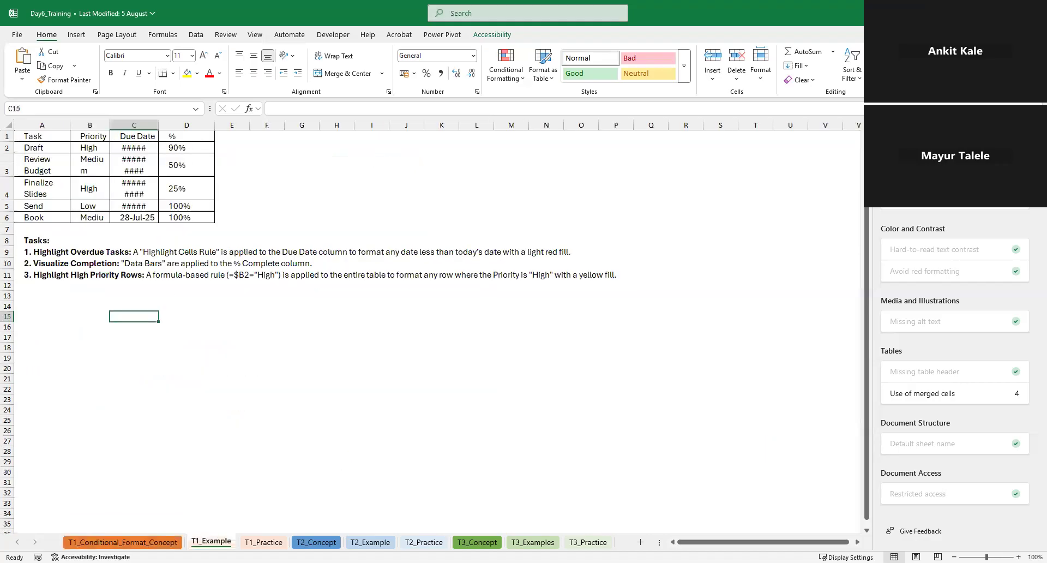
{"action": "double_click", "coordinate": [159, 125]}
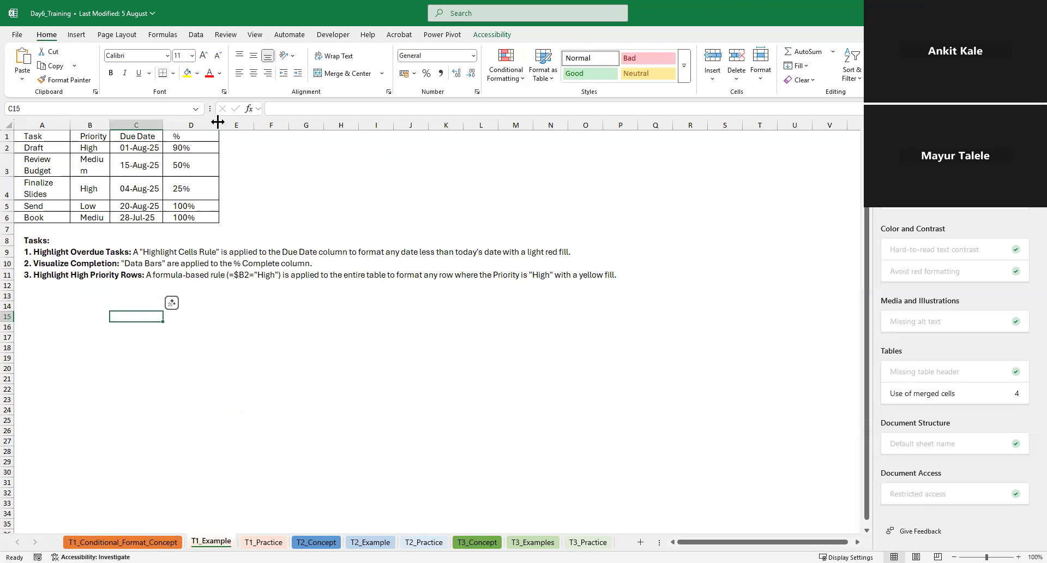
{"action": "left_click", "coordinate": [129, 542]}
{"action": "left_click", "coordinate": [218, 542]}
{"action": "double_click", "coordinate": [110, 125]}
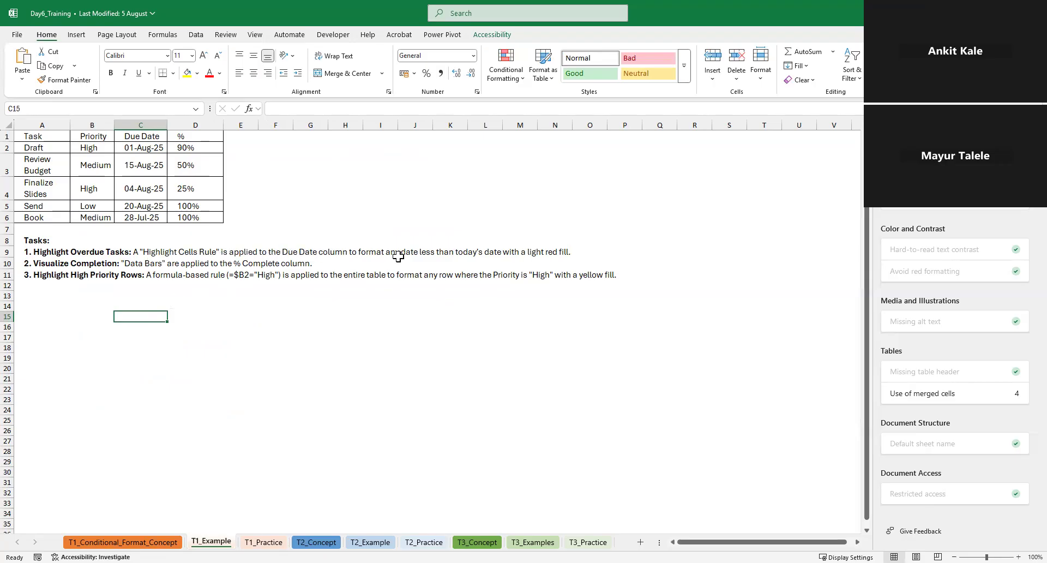
{"action": "key", "text": "ctrl+s"}
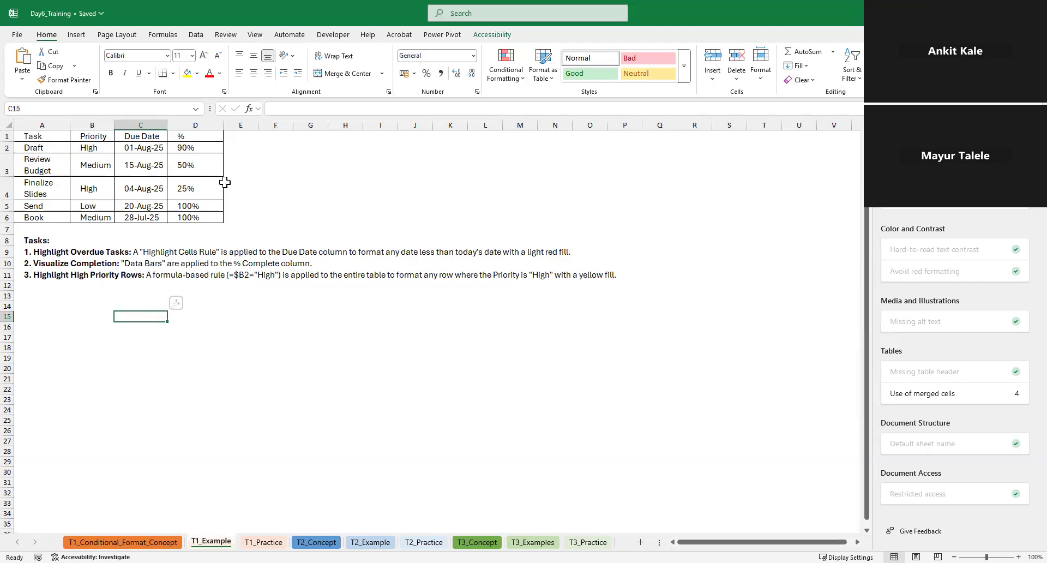
- Try an A Date Occurring highlight rule on the Due Date cells C1:C6 with Today and Yesterday
{"action": "left_click_drag", "start_coordinate": [142, 140], "coordinate": [164, 216]}
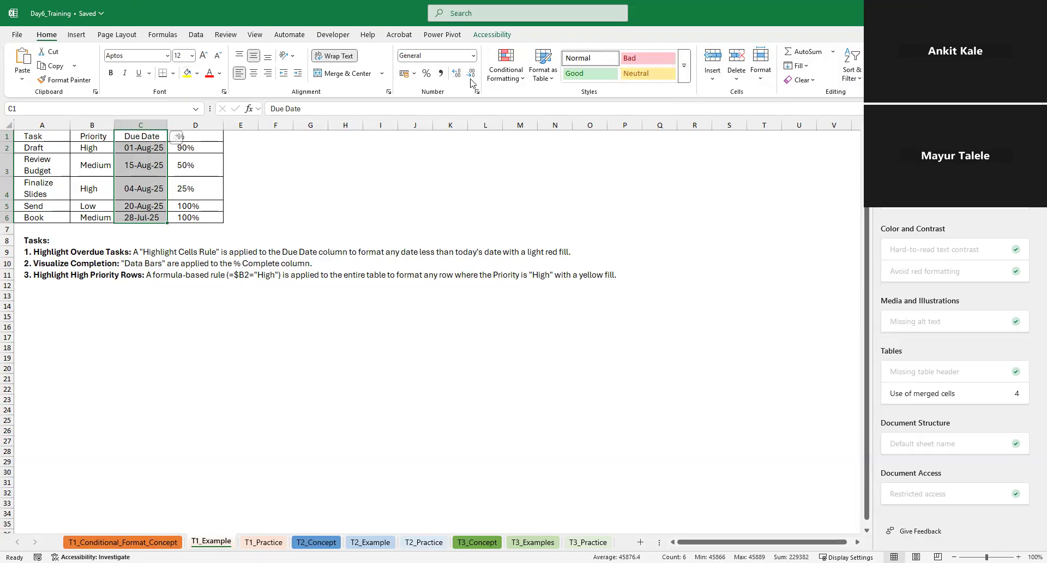
{"action": "left_click", "coordinate": [522, 79]}
{"action": "mouse_move", "coordinate": [534, 101]}
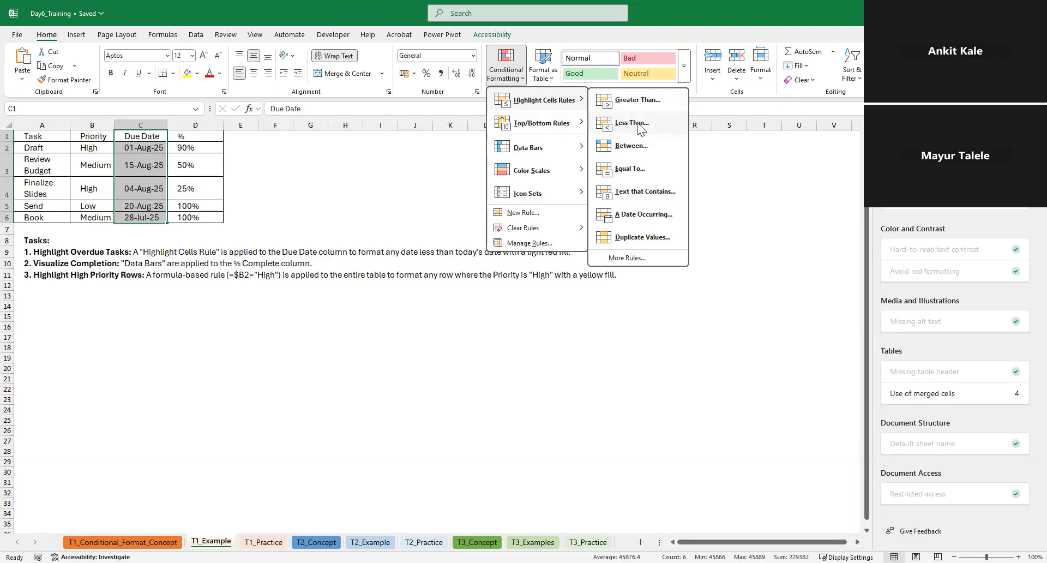
{"action": "left_click", "coordinate": [627, 218]}
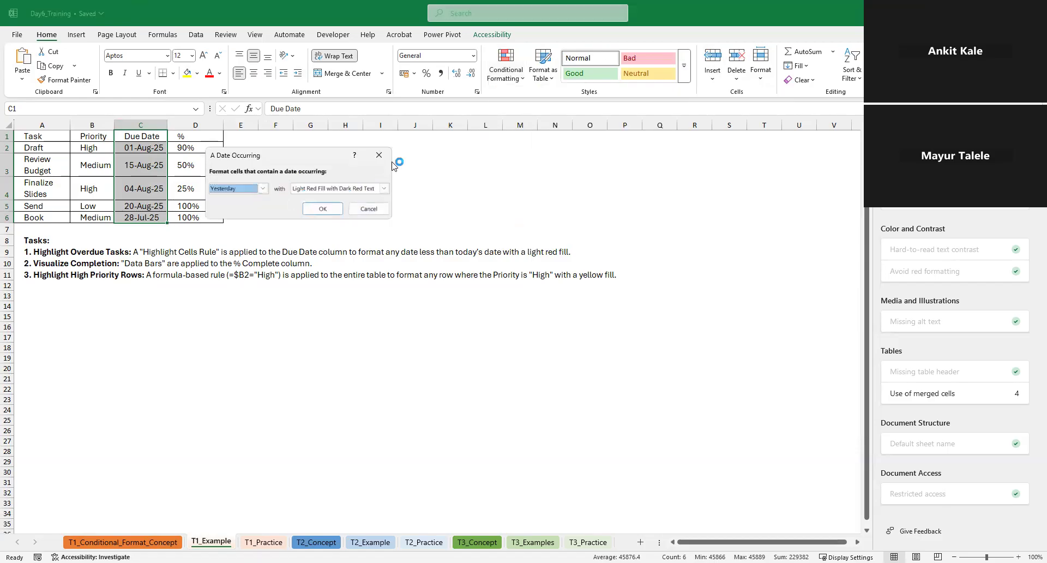
{"action": "left_click", "coordinate": [263, 188]}
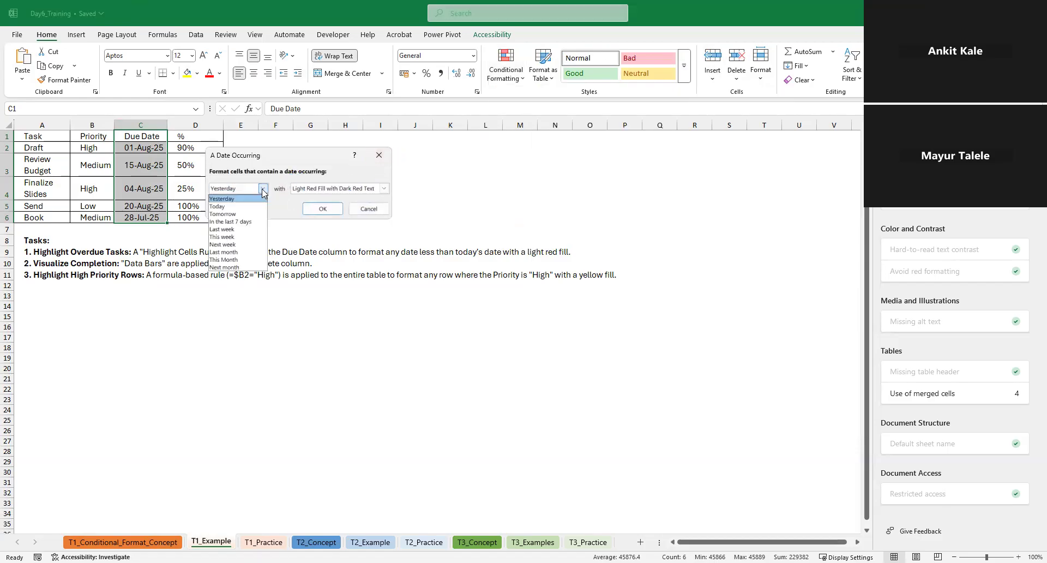
{"action": "left_click", "coordinate": [262, 188]}
{"action": "left_click", "coordinate": [263, 189]}
{"action": "left_click", "coordinate": [250, 206]}
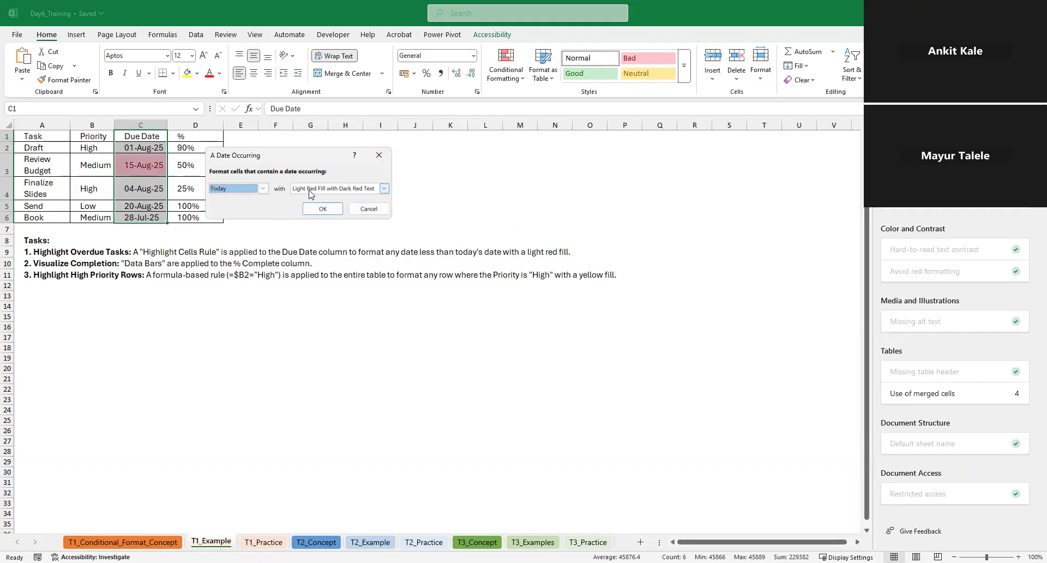
{"action": "left_click", "coordinate": [263, 189]}
{"action": "left_click", "coordinate": [219, 199]}
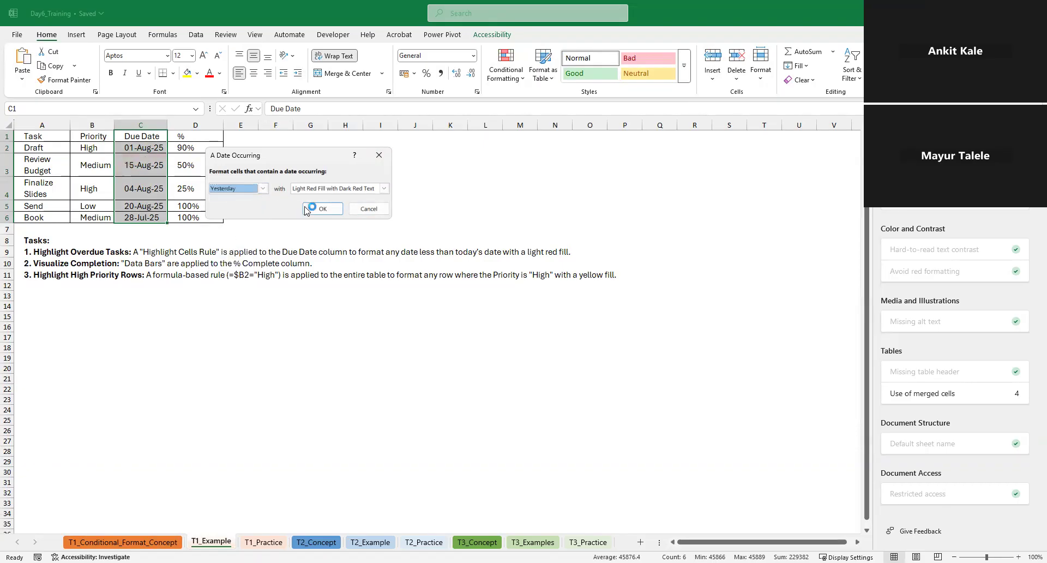
- Apply a Less Than highlight rule to Due Date cells C1:C6 for 15-Aug-25 with Light Red Fill with Dark Red Text
{"action": "left_click", "coordinate": [522, 81]}
{"action": "mouse_move", "coordinate": [562, 100]}
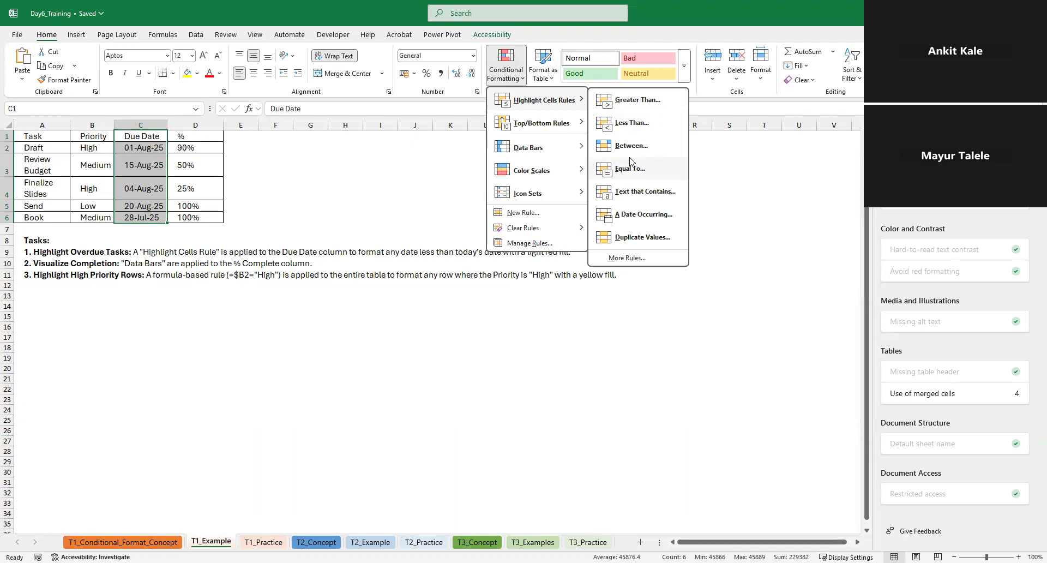
{"action": "left_click", "coordinate": [636, 108]}
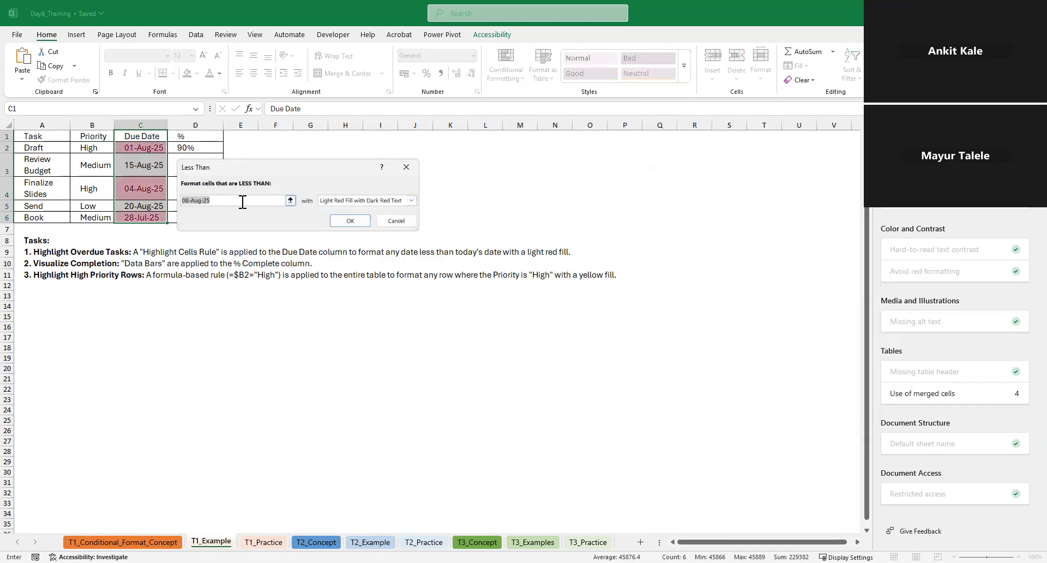
{"action": "left_click", "coordinate": [191, 201]}
{"action": "type", "text": "$A$1"}
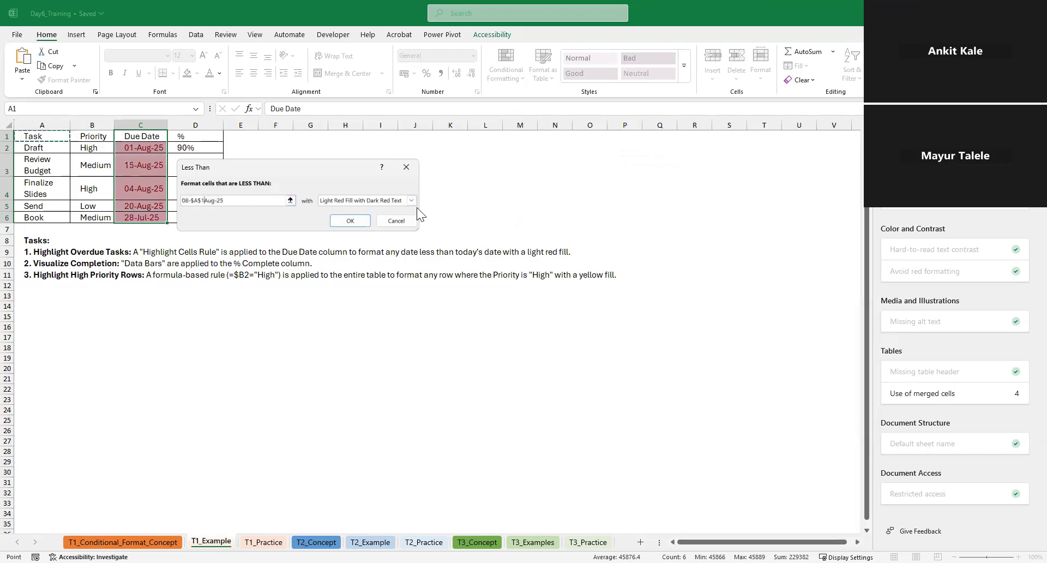
{"action": "key", "text": "BackSpace"}
{"action": "key", "text": "BackSpace"}
{"action": "key", "text": "BackSpace"}
{"action": "key", "text": "BackSpace"}
{"action": "type", "text": "15"}
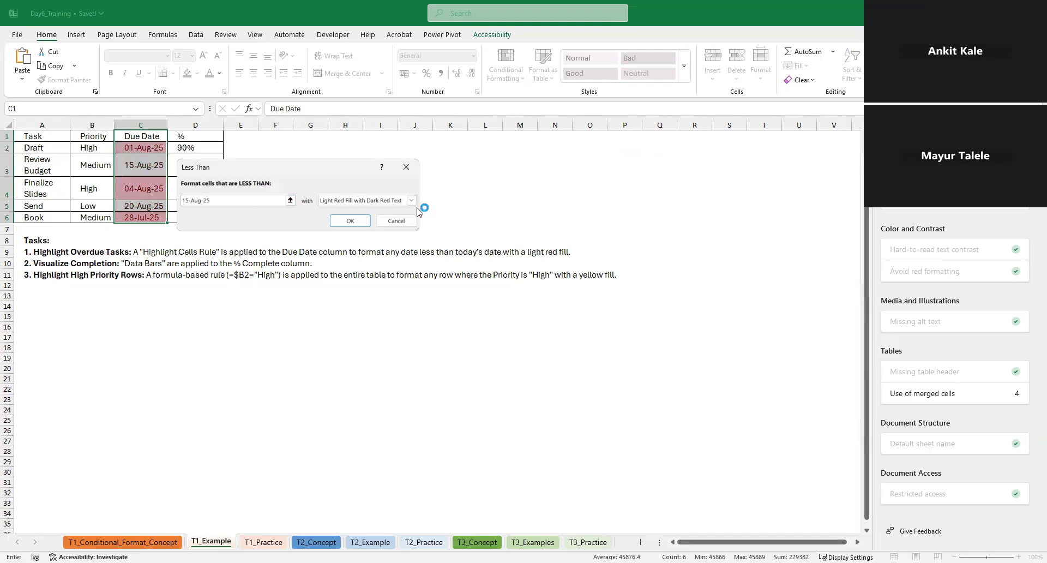
{"action": "left_click", "coordinate": [353, 221]}
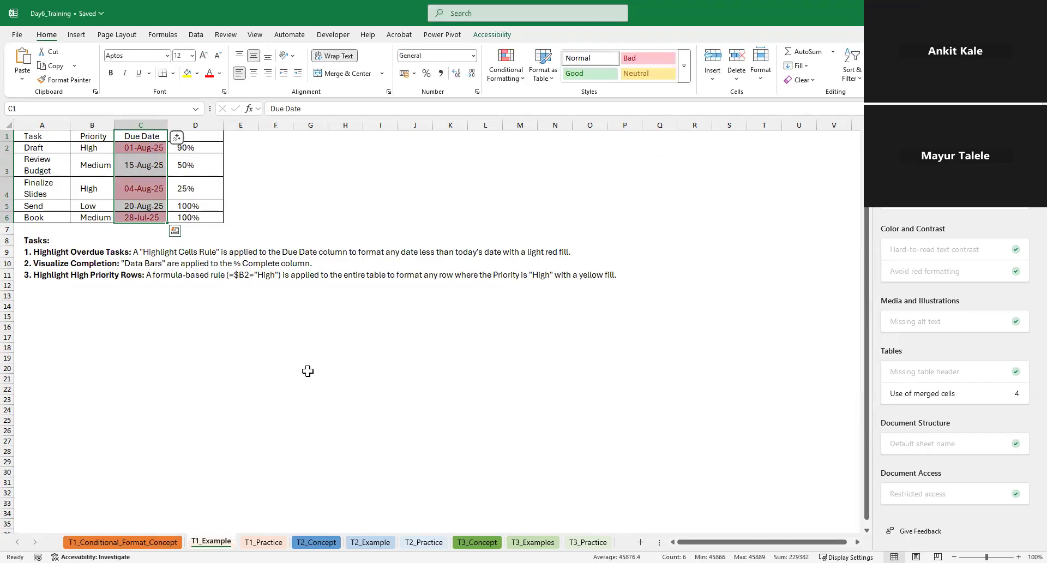
{"action": "left_click", "coordinate": [279, 191]}
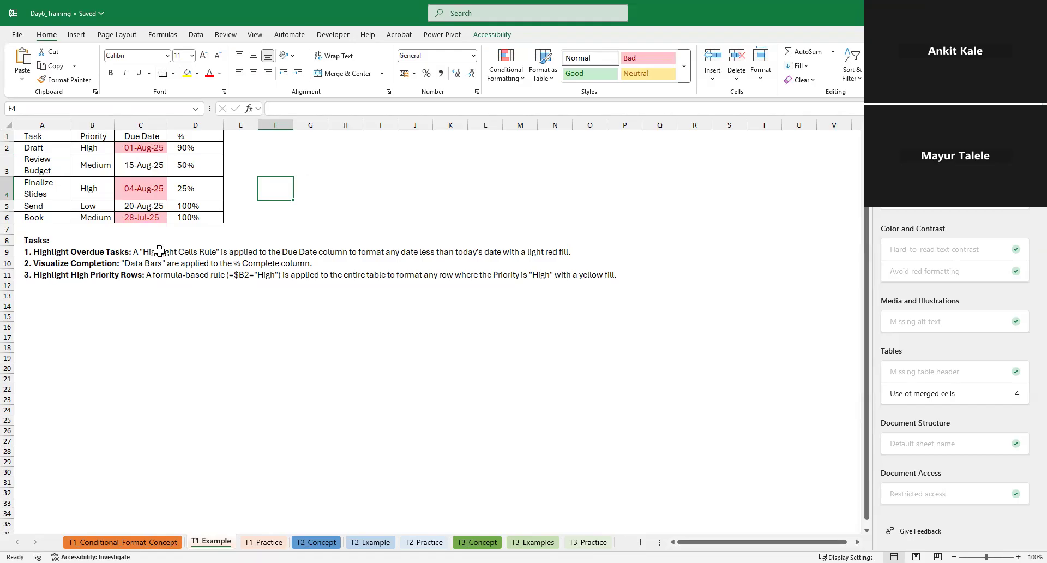
{"action": "left_click", "coordinate": [142, 188]}
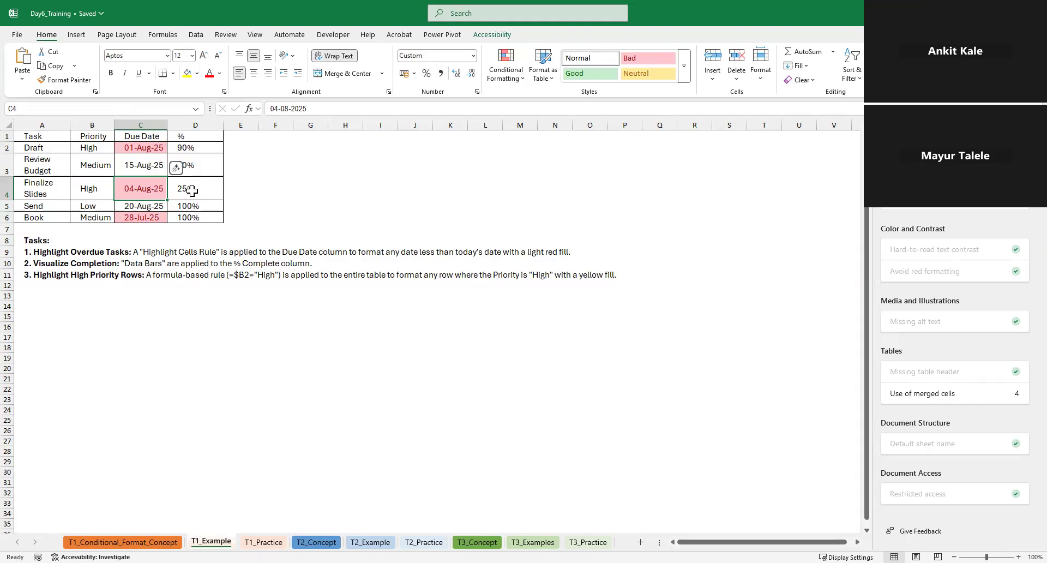
{"action": "left_click", "coordinate": [143, 218]}
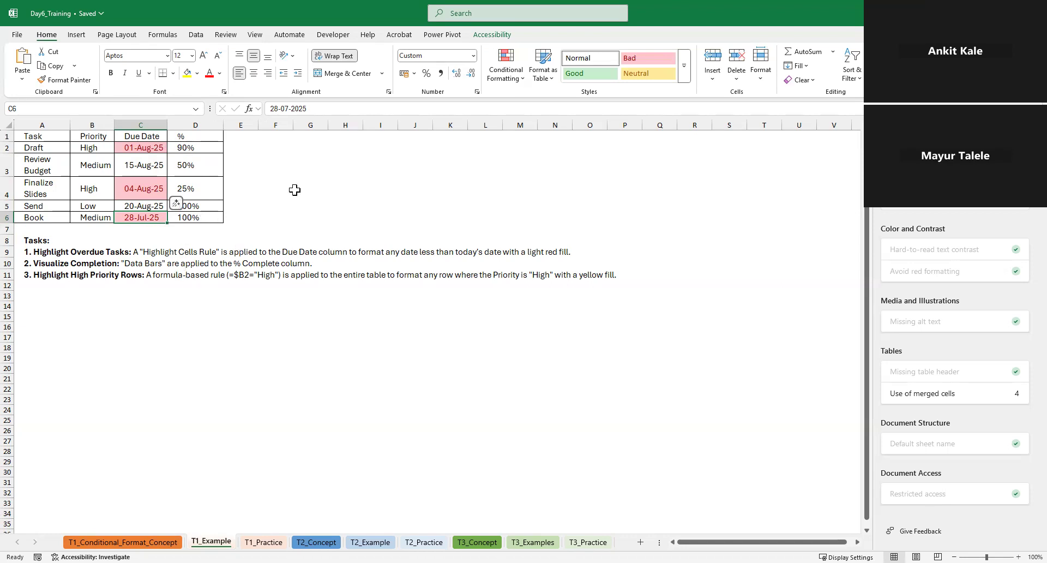
{"action": "left_click", "coordinate": [276, 172]}
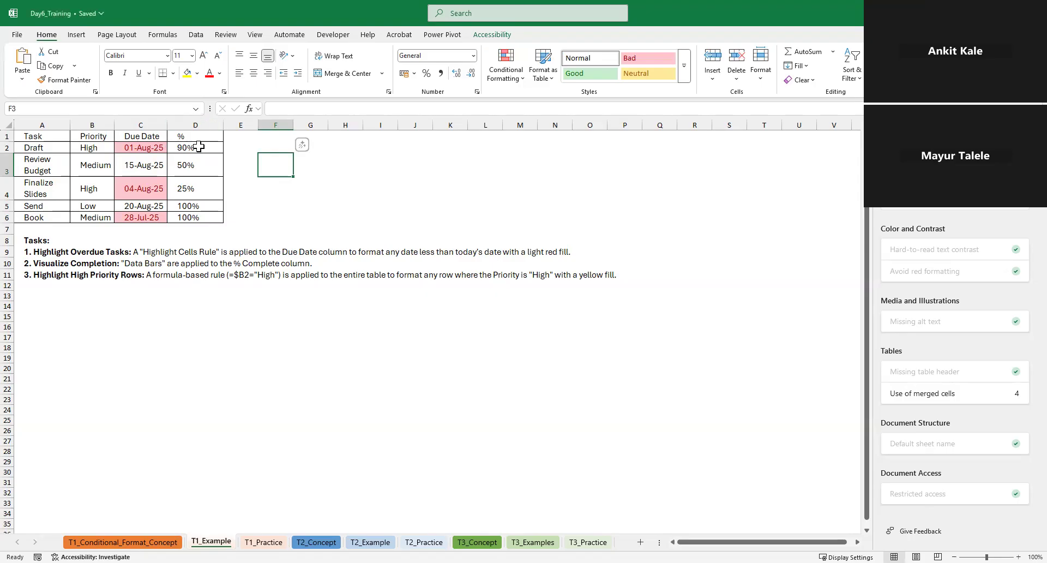
- Add green gradient-fill data bars to the % Complete cells D1:D6
{"action": "left_click_drag", "start_coordinate": [200, 148], "coordinate": [202, 217]}
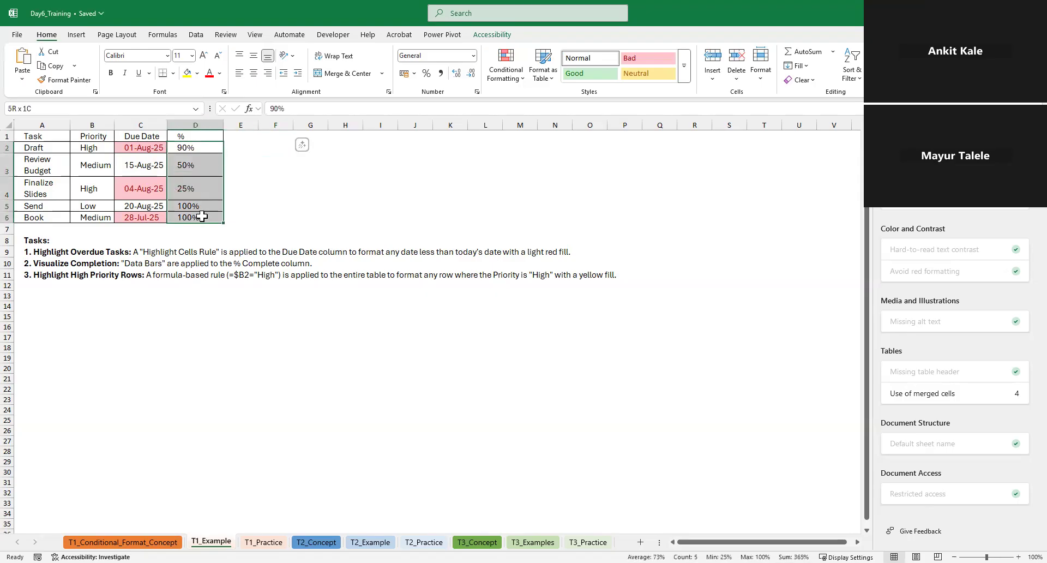
{"action": "left_click_drag", "start_coordinate": [196, 136], "coordinate": [202, 217]}
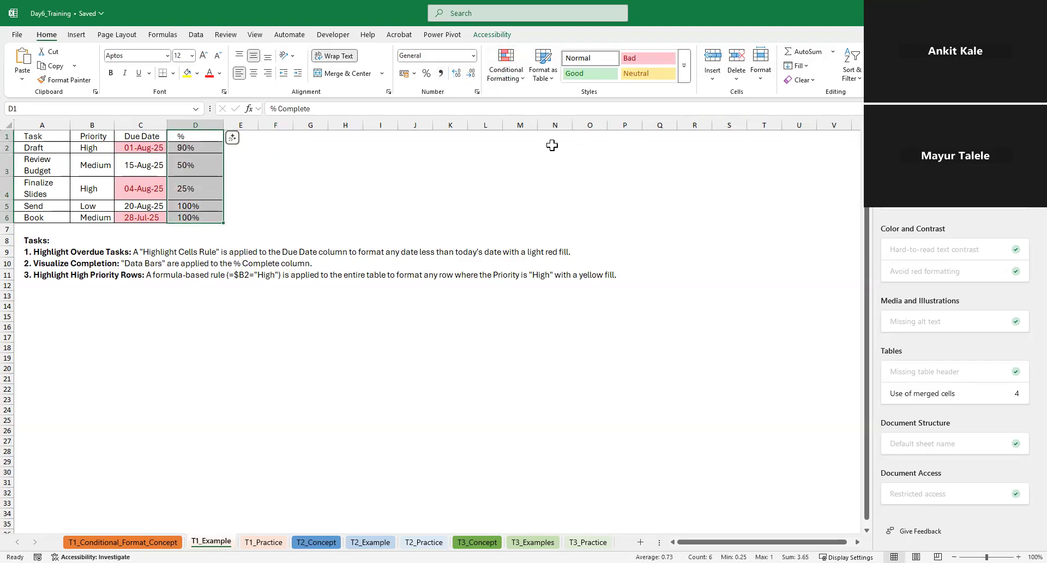
{"action": "left_click", "coordinate": [506, 71]}
{"action": "mouse_move", "coordinate": [545, 153]}
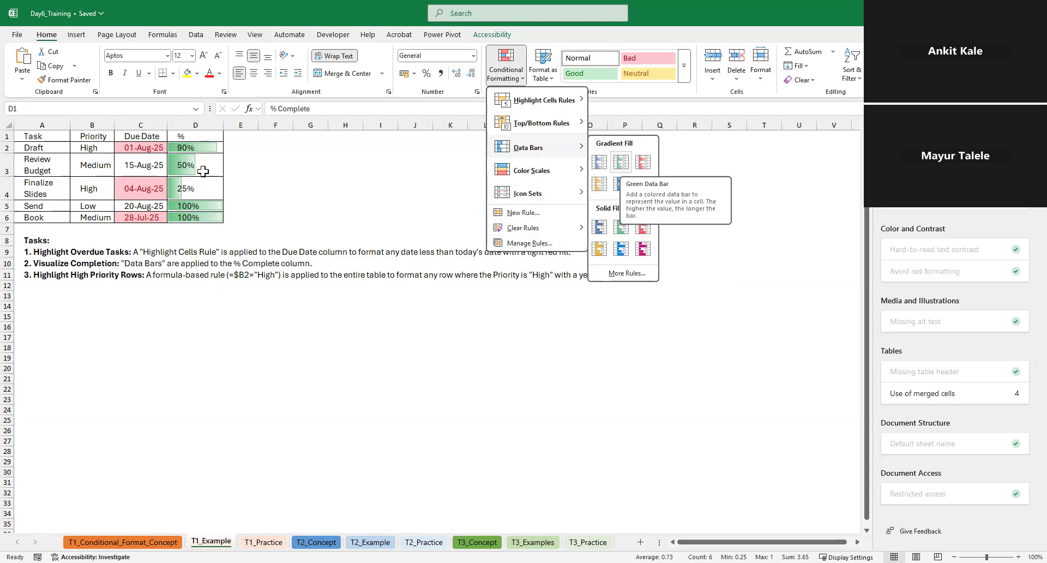
{"action": "left_click", "coordinate": [380, 165]}
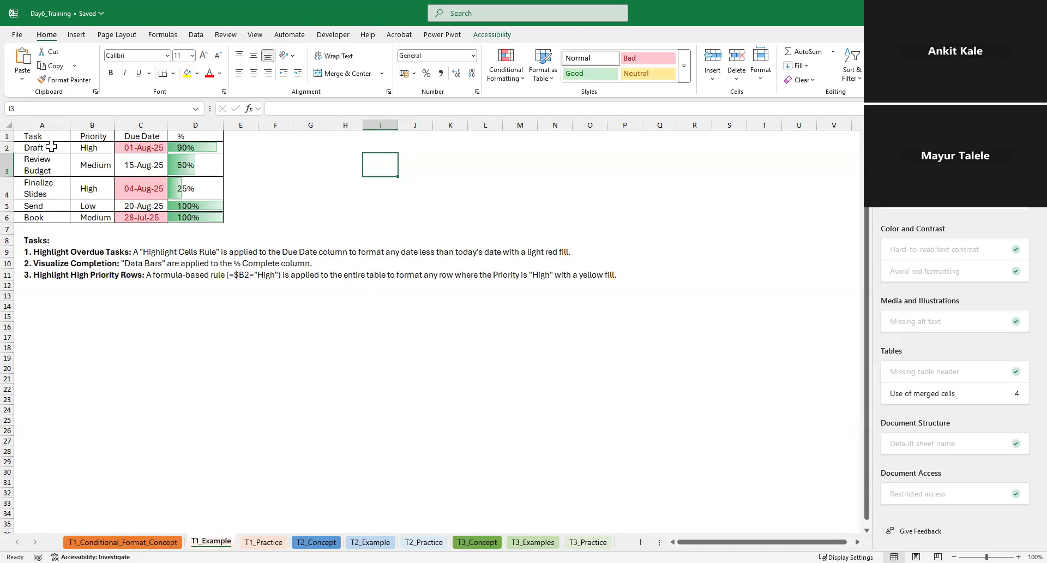
- Widen the Task column until the full task names fit on one line, and auto-fit the heights of rows 3 and 4
{"action": "left_click_drag", "start_coordinate": [72, 124], "coordinate": [100, 124]}
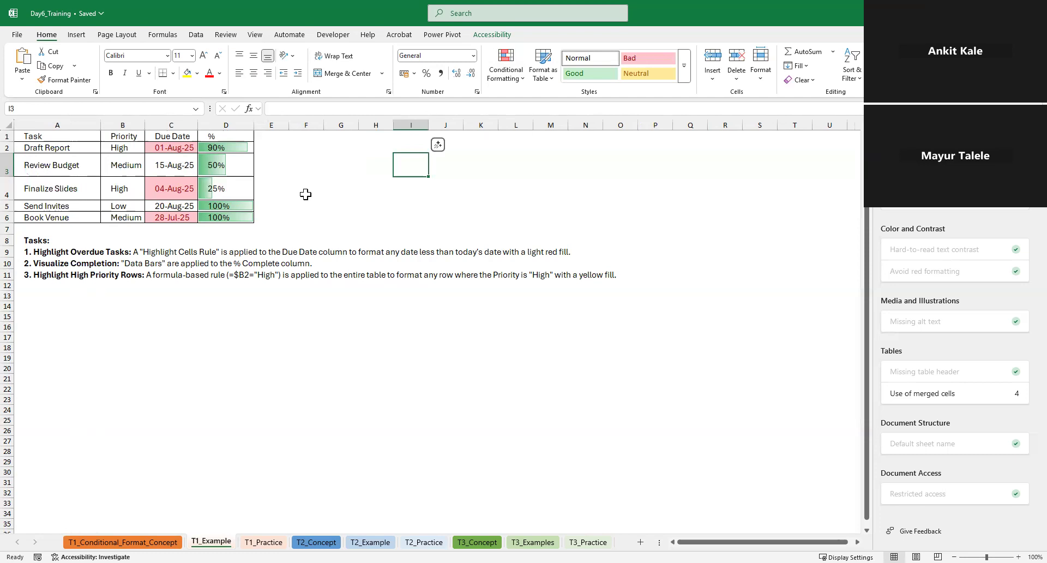
{"action": "left_click", "coordinate": [10, 196]}
{"action": "double_click", "coordinate": [10, 196]}
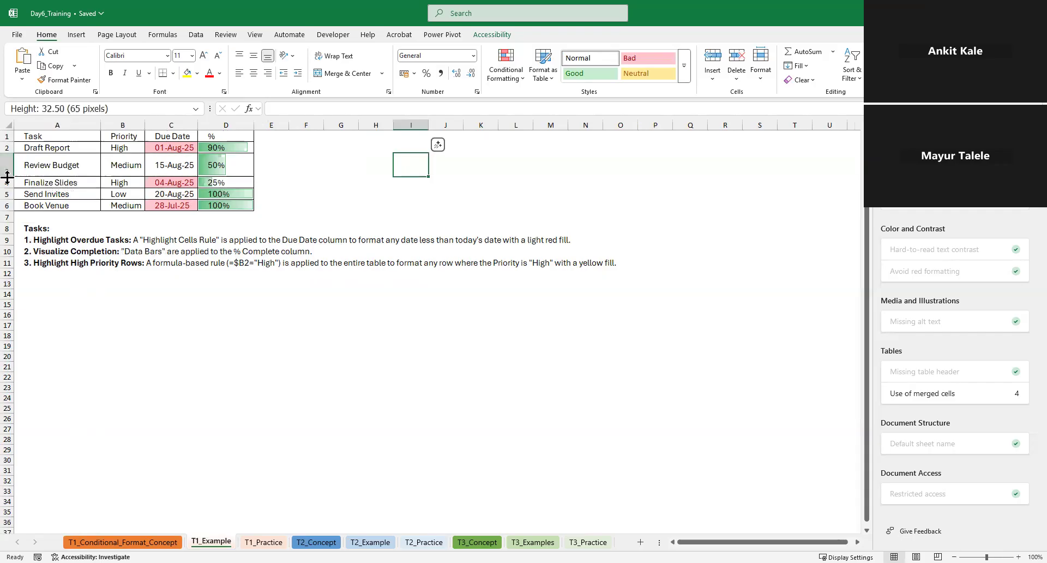
{"action": "double_click", "coordinate": [9, 176]}
{"action": "left_click", "coordinate": [353, 159]}
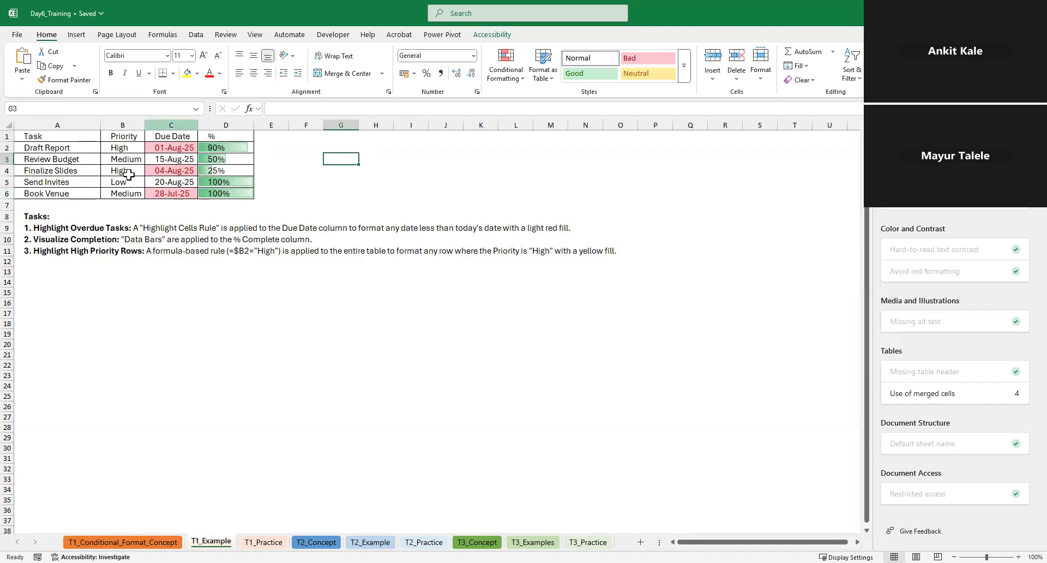
{"action": "left_click", "coordinate": [341, 182]}
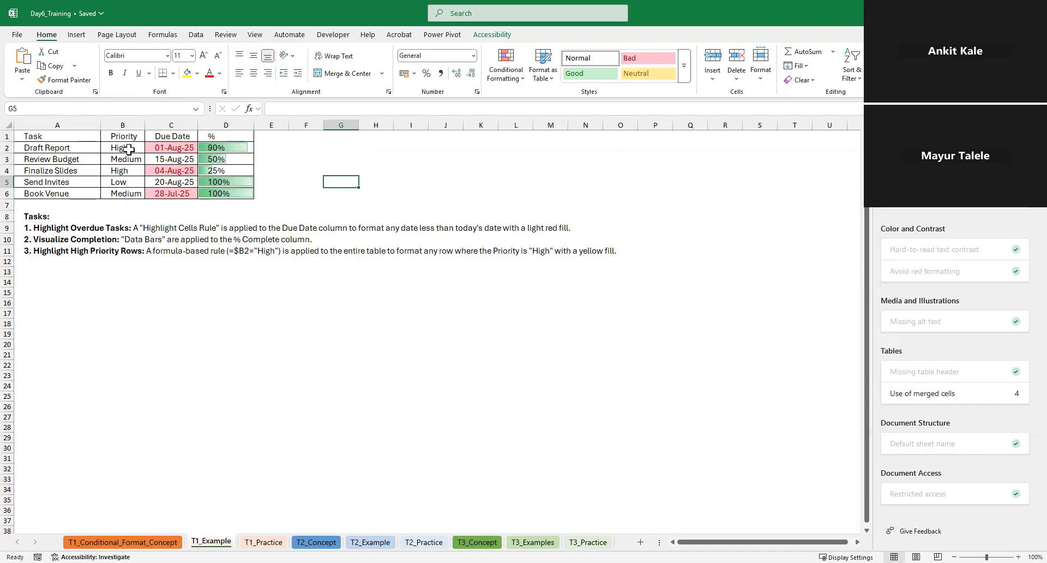
- Apply an Equal To highlight rule to Priority cells B2:B6 for "High", quotation marks included, with Light Red Fill with Dark Red Text
{"action": "left_click_drag", "start_coordinate": [129, 149], "coordinate": [136, 195]}
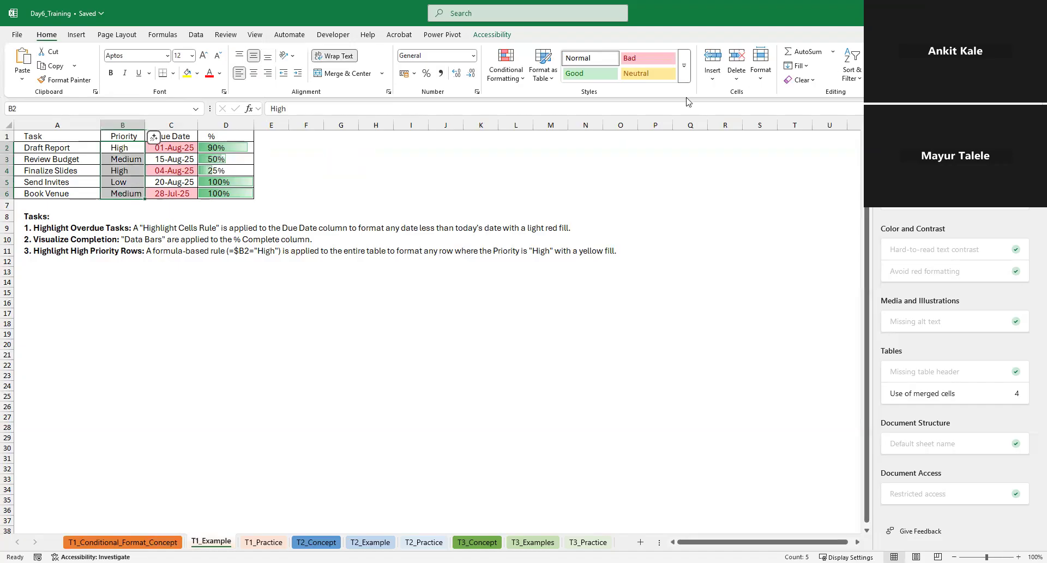
{"action": "left_click", "coordinate": [507, 74]}
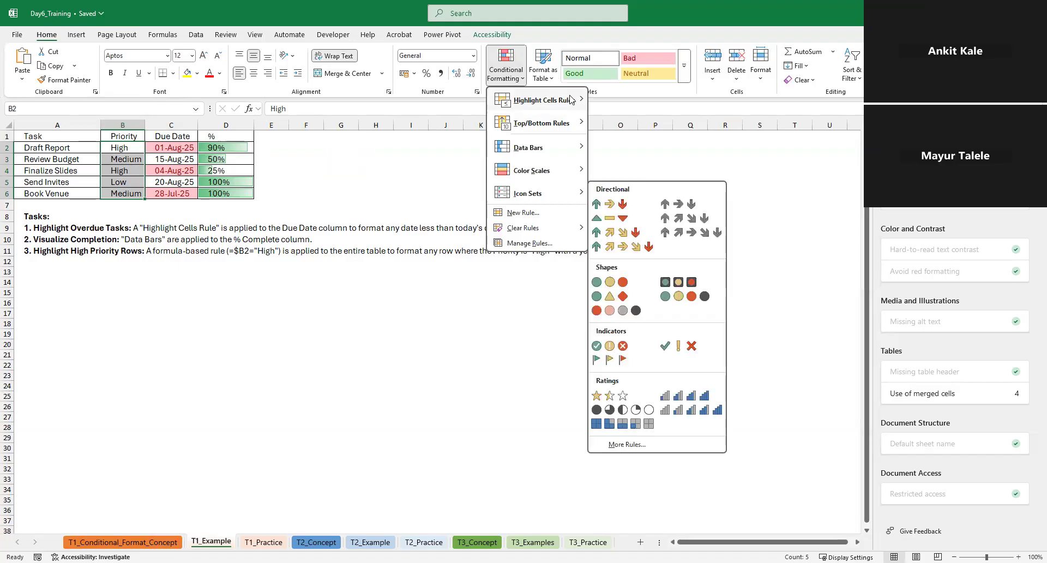
{"action": "mouse_move", "coordinate": [571, 99]}
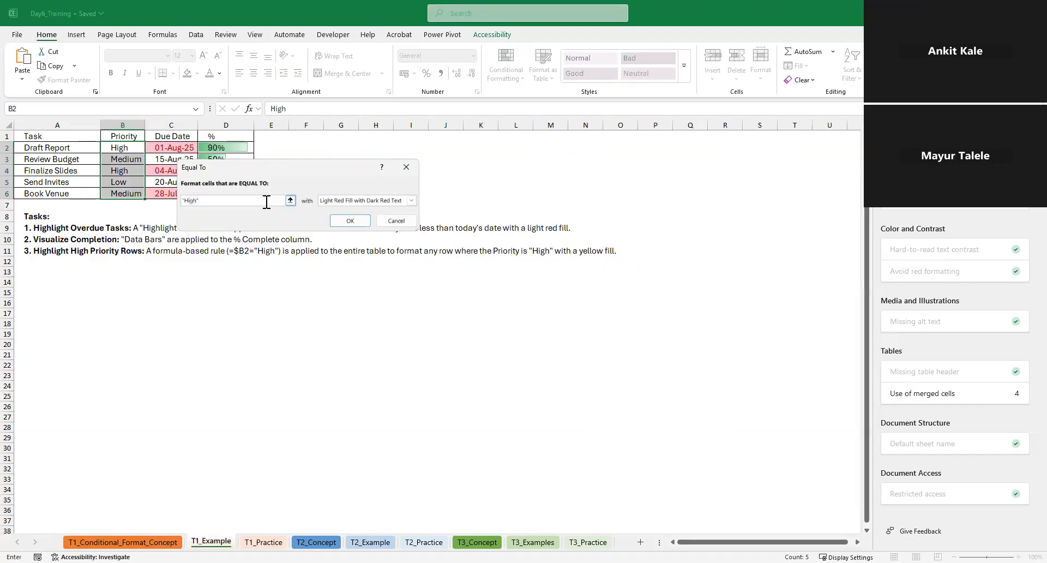
{"action": "left_click", "coordinate": [353, 220]}
- Review the conditional formatting rule on Priority cells B2:B6 in the Rules Manager and close it unchanged
{"action": "left_click", "coordinate": [513, 82]}
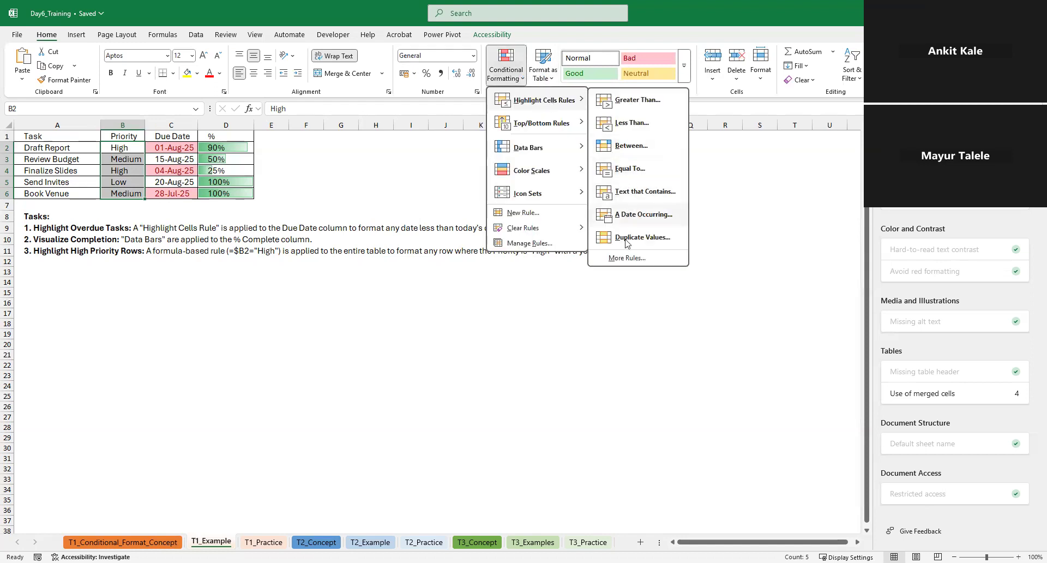
{"action": "left_click", "coordinate": [539, 243]}
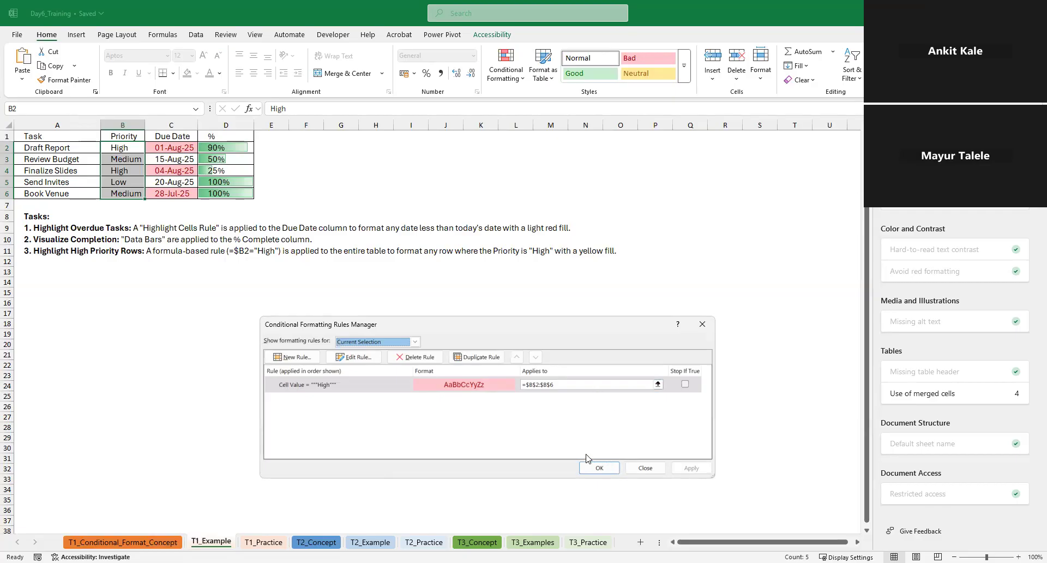
{"action": "left_click", "coordinate": [706, 331]}
{"action": "left_click", "coordinate": [703, 323]}
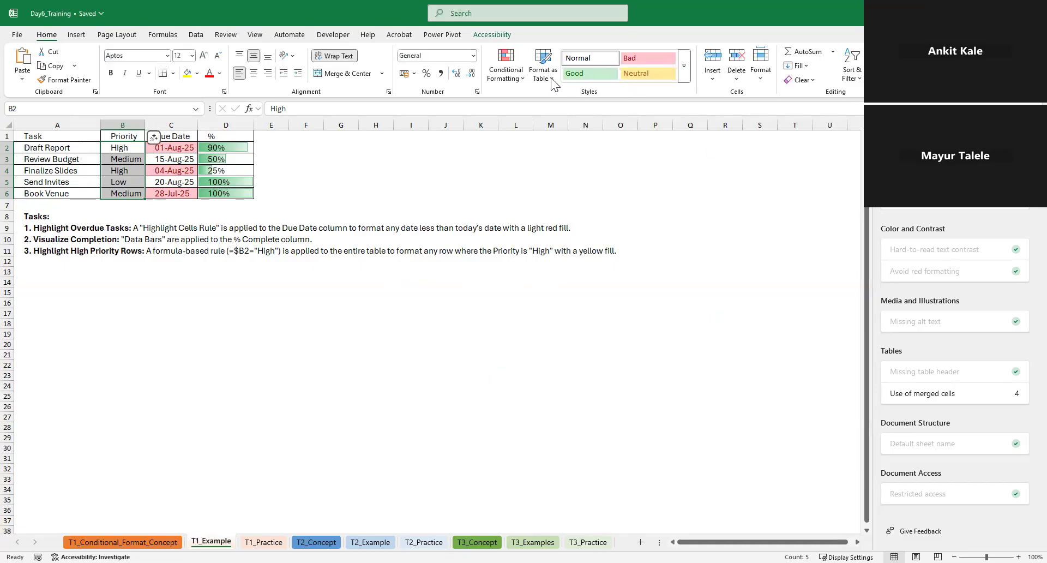
- Start a new conditional formatting rule on Priority cells B2:B6 that formats only cells whose value is equal to a criterion
{"action": "left_click", "coordinate": [506, 69]}
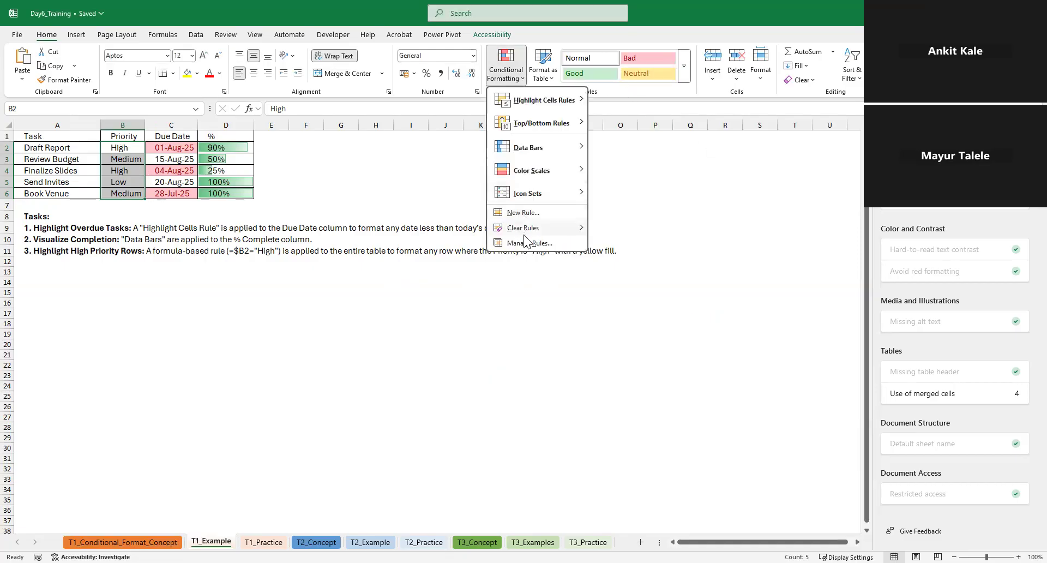
{"action": "mouse_move", "coordinate": [546, 227]}
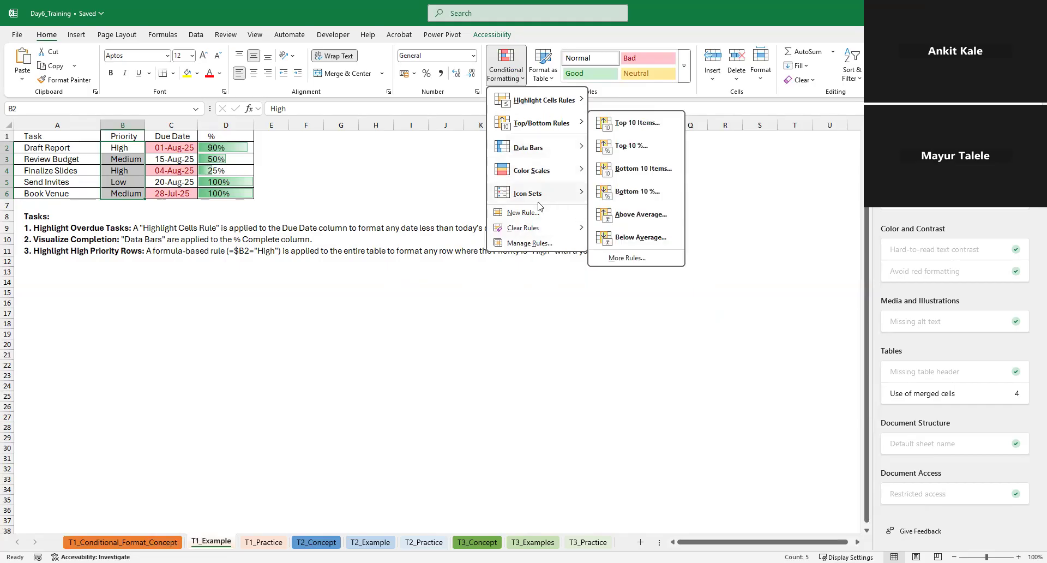
{"action": "left_click", "coordinate": [570, 213]}
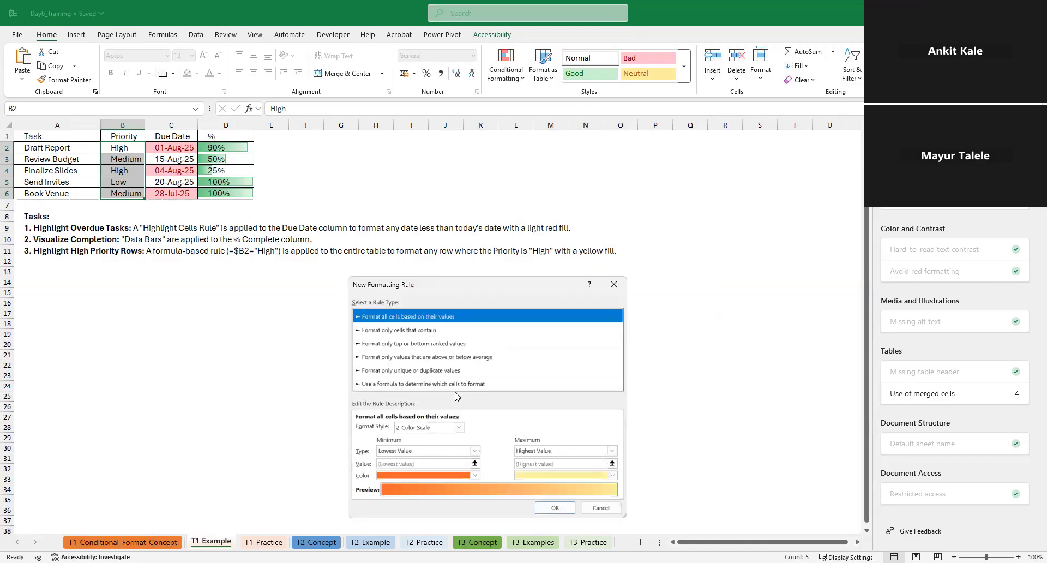
{"action": "left_click", "coordinate": [396, 330]}
{"action": "left_click", "coordinate": [407, 428]}
{"action": "left_click", "coordinate": [407, 429]}
{"action": "left_click", "coordinate": [467, 428]}
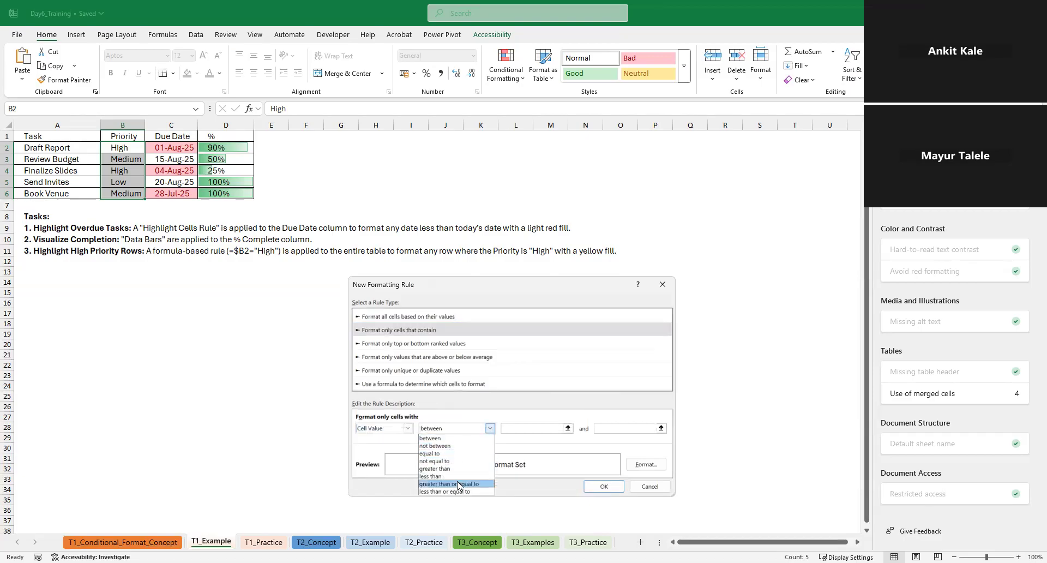
{"action": "left_click", "coordinate": [443, 454]}
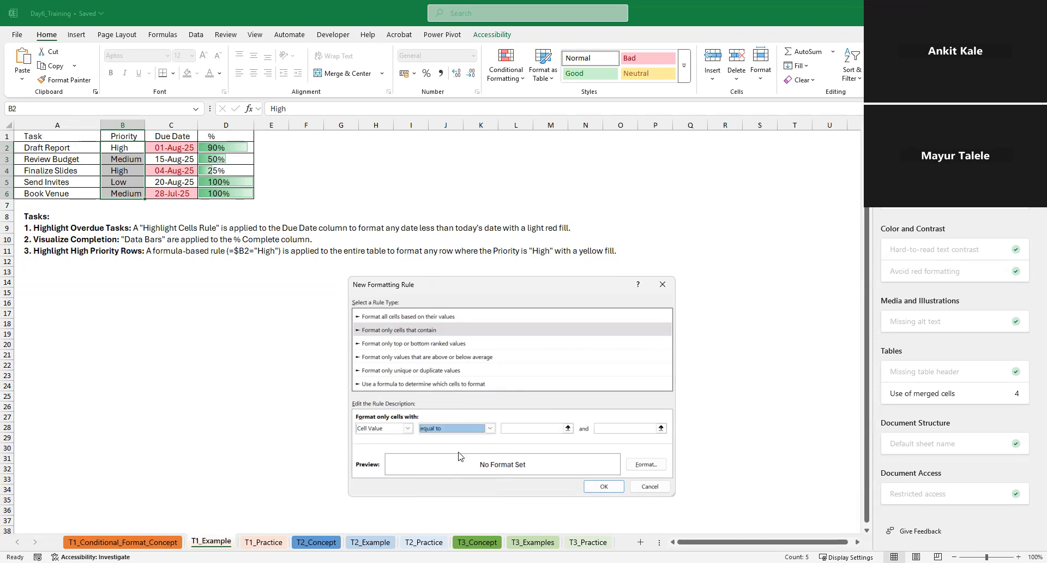
- Use =$B$2 as the rule's comparison value and create the rule without setting a format
{"action": "left_click", "coordinate": [537, 428]}
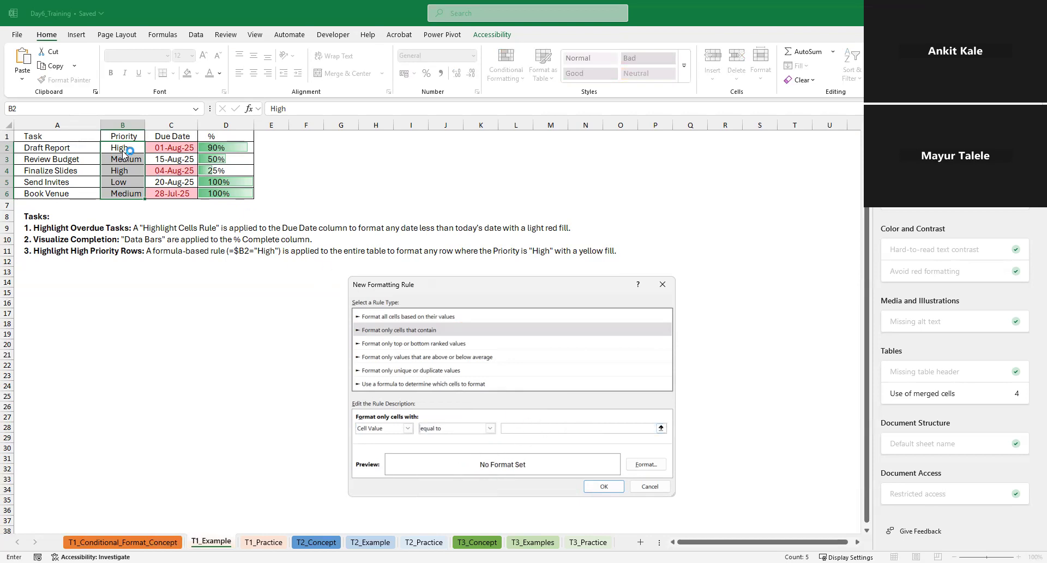
{"action": "type", "text": "$"}
{"action": "key", "text": "BackSpace"}
{"action": "left_click", "coordinate": [127, 151]}
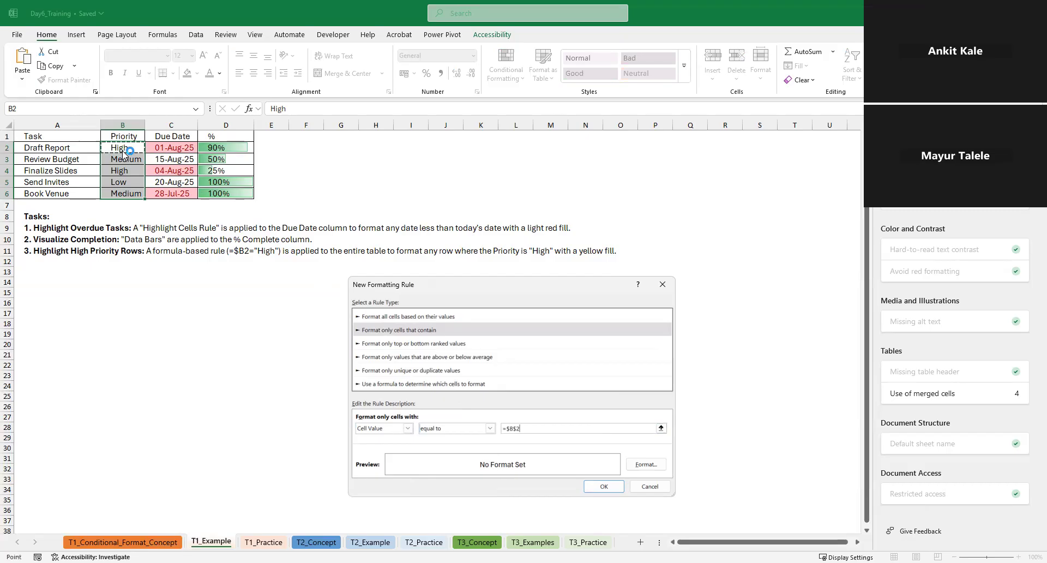
{"action": "left_click", "coordinate": [598, 486]}
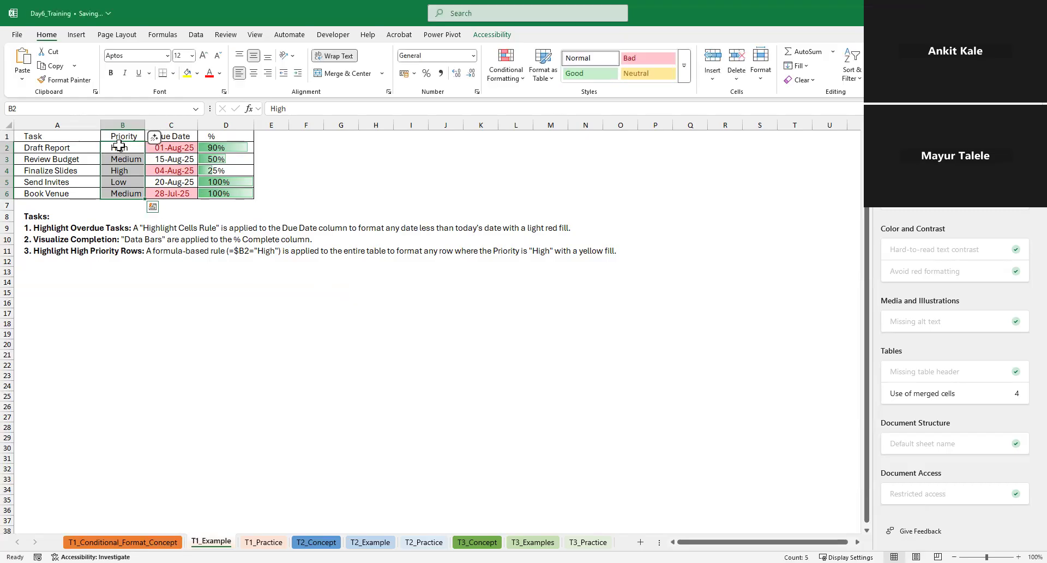
{"action": "double_click", "coordinate": [121, 148]}
{"action": "left_click", "coordinate": [687, 238]}
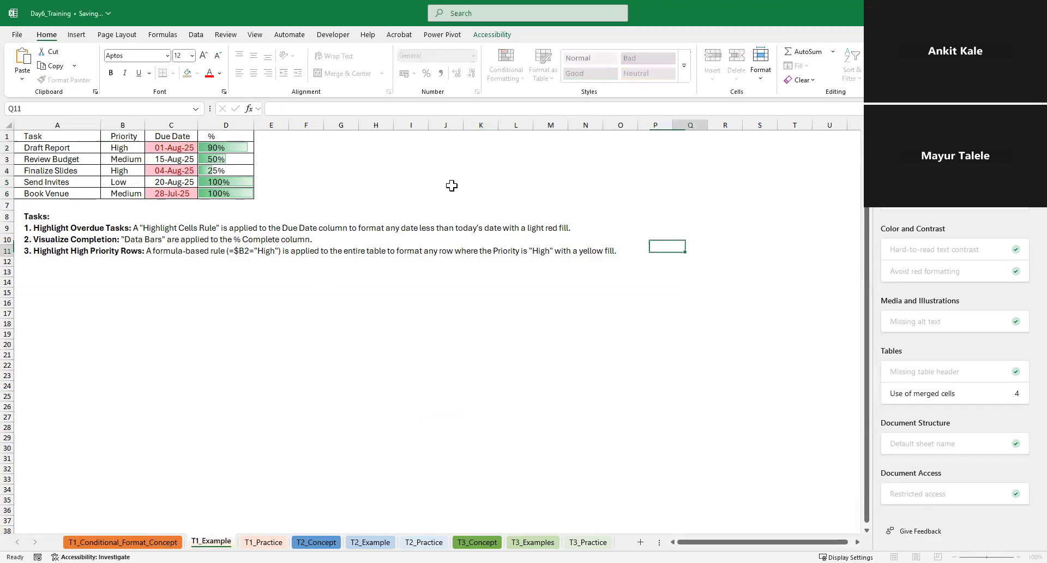
- Edit the Priority rule for cell value = $B$2 to use a solid red fill and apply it to the sheet
{"action": "left_click", "coordinate": [143, 145]}
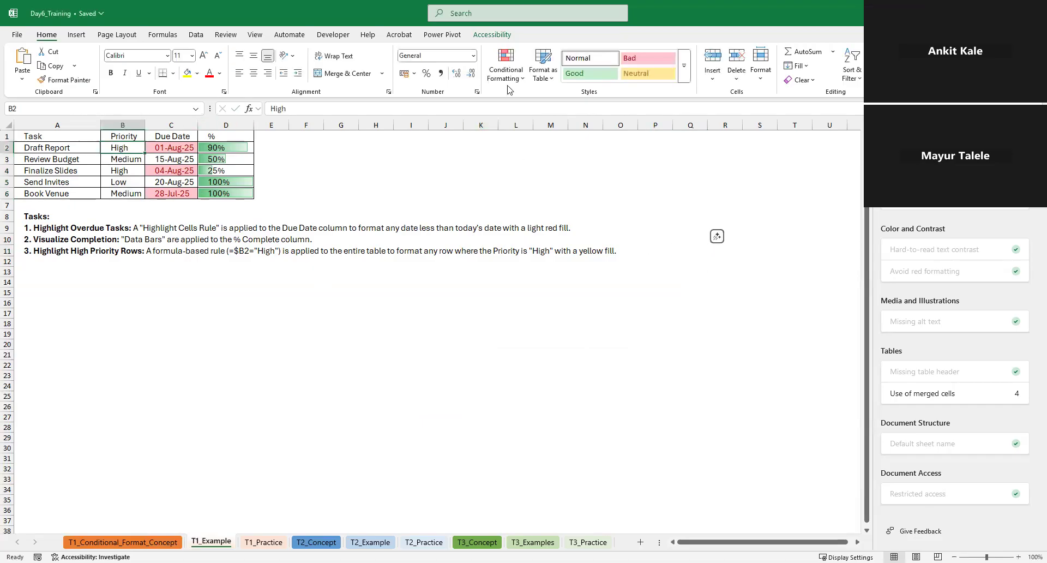
{"action": "left_click", "coordinate": [507, 79]}
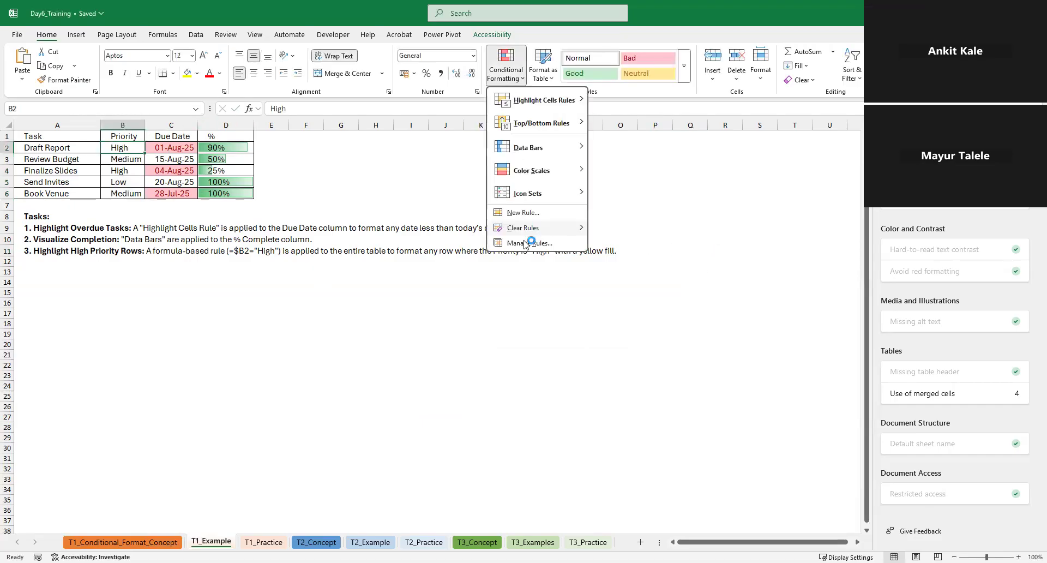
{"action": "key", "text": "r"}
{"action": "left_click", "coordinate": [523, 373]}
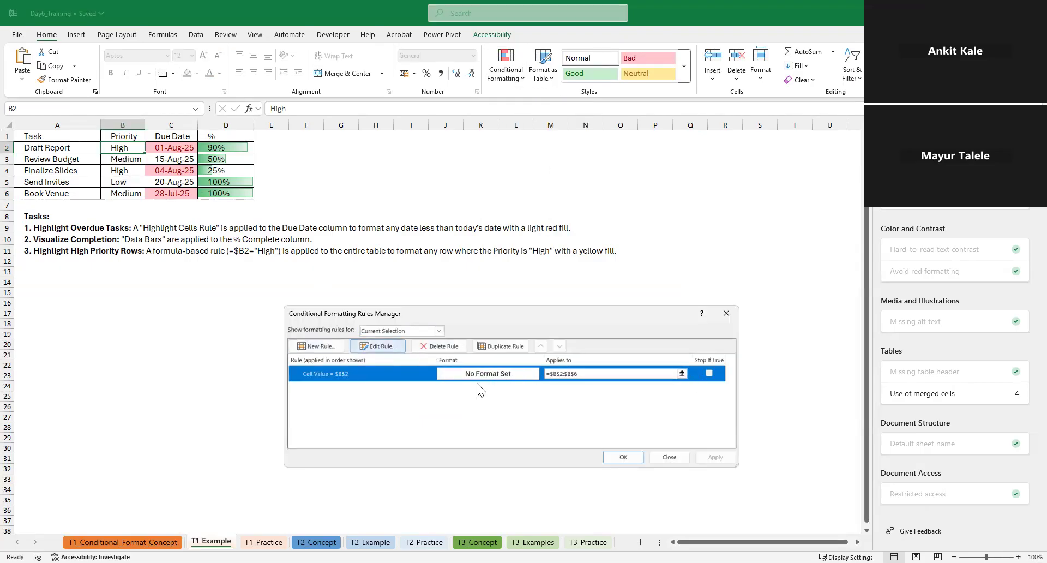
{"action": "left_click", "coordinate": [632, 464]}
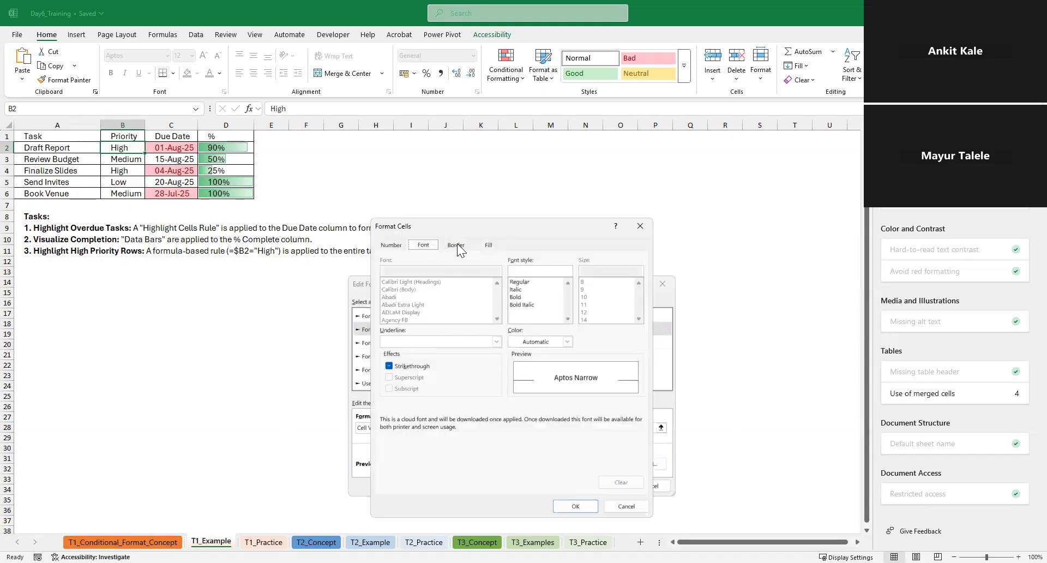
{"action": "left_click", "coordinate": [491, 245]}
{"action": "left_click", "coordinate": [401, 346]}
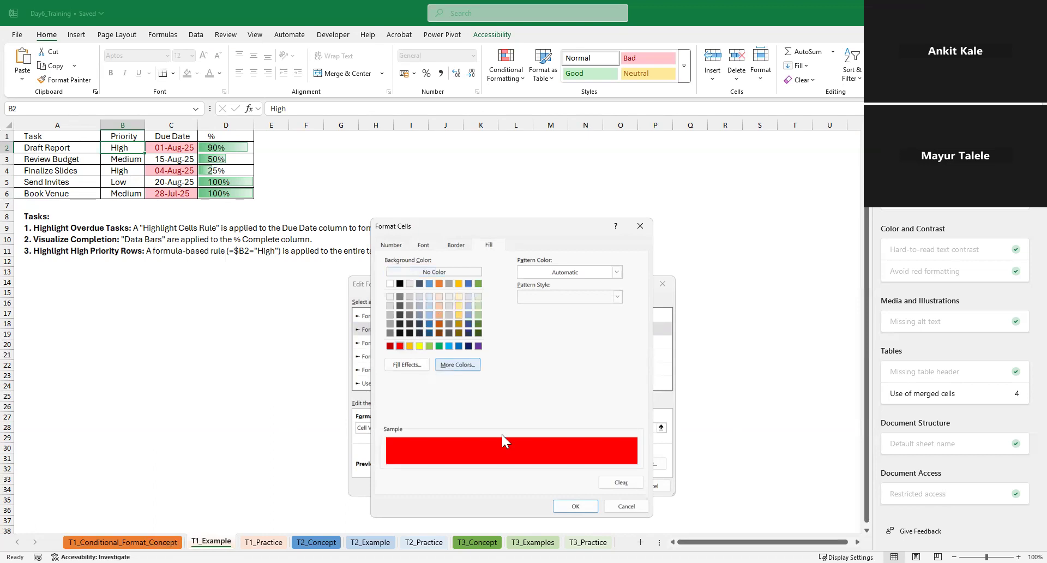
{"action": "left_click", "coordinate": [575, 506]}
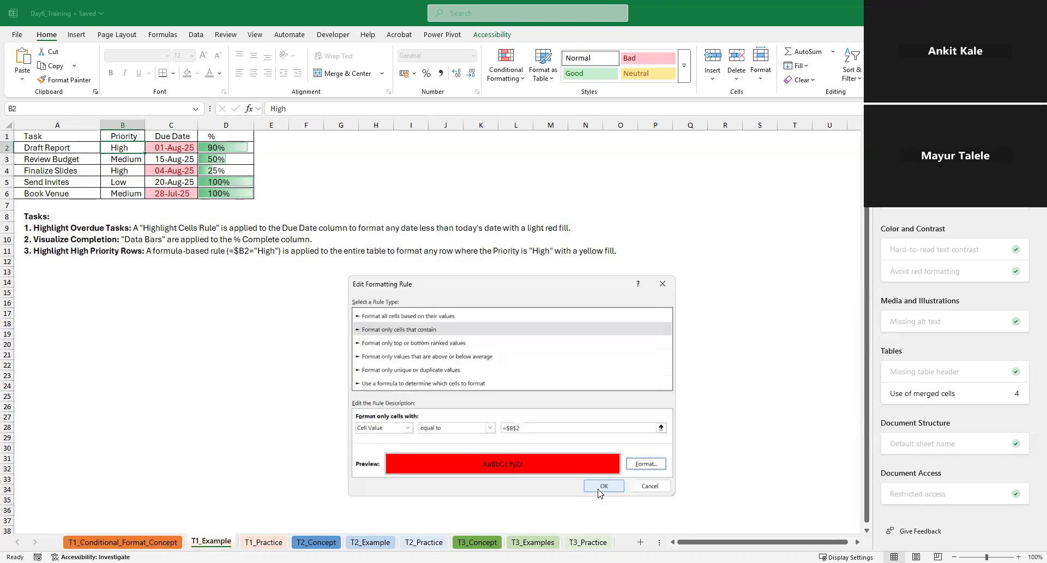
{"action": "left_click", "coordinate": [600, 487]}
{"action": "left_click", "coordinate": [625, 459]}
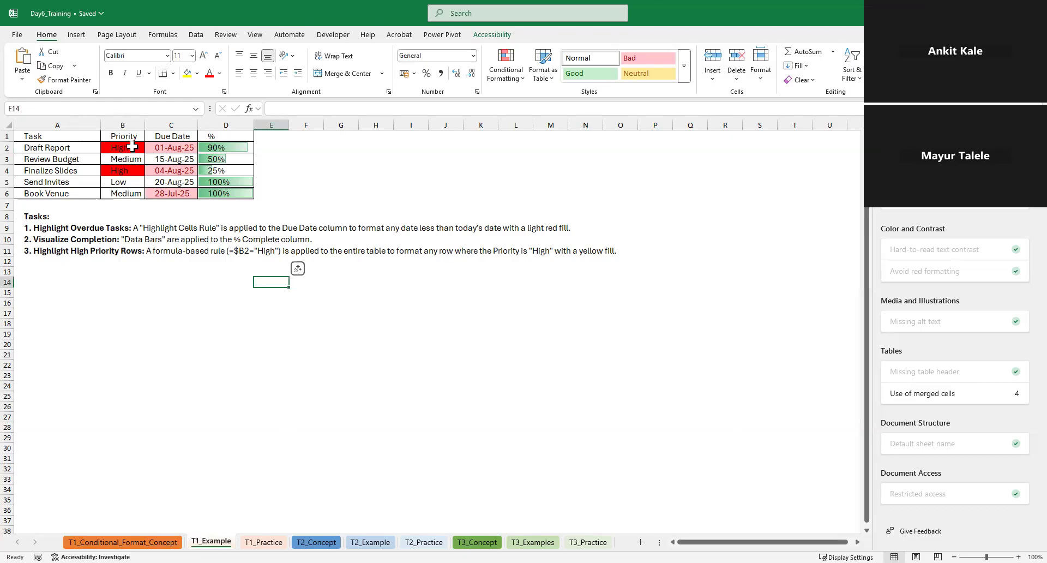
- Undo the Priority rules, row and column resizing, data bars and Due Date highlighting to return the task table to its unformatted state
{"action": "left_click_drag", "start_coordinate": [123, 145], "coordinate": [123, 172]}
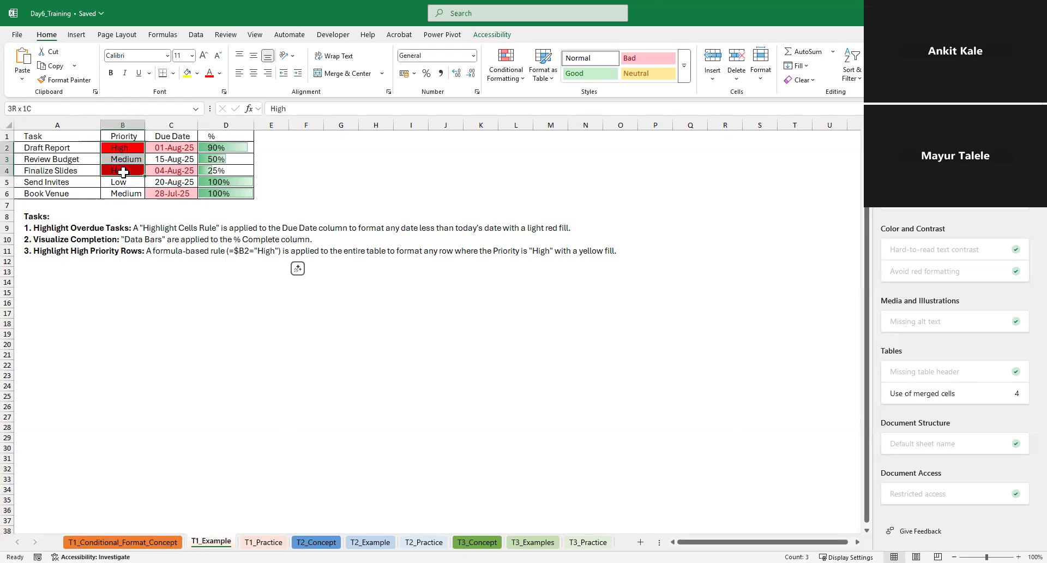
{"action": "left_click", "coordinate": [376, 182]}
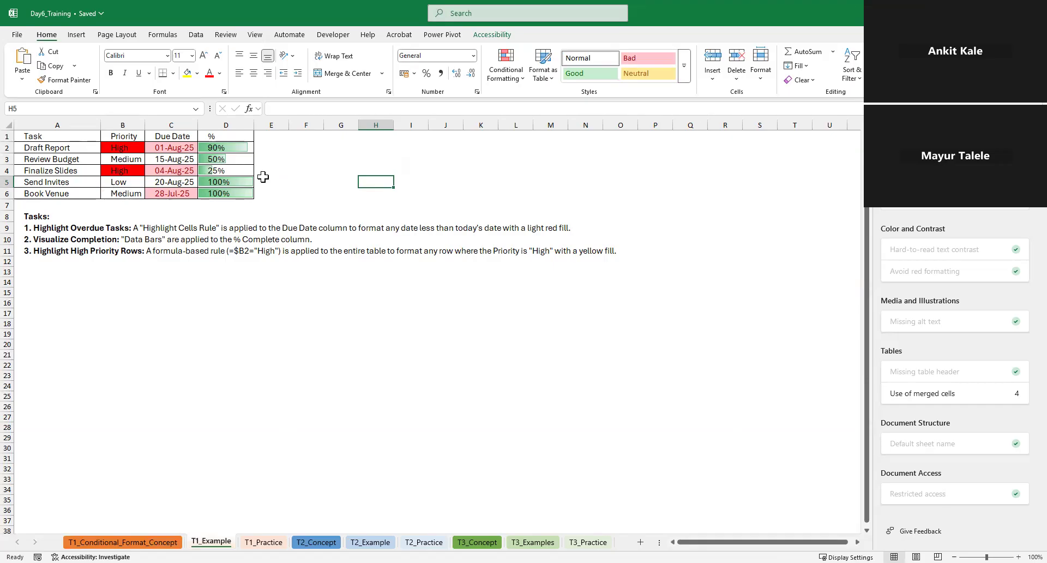
{"action": "key", "text": "ctrl+z"}
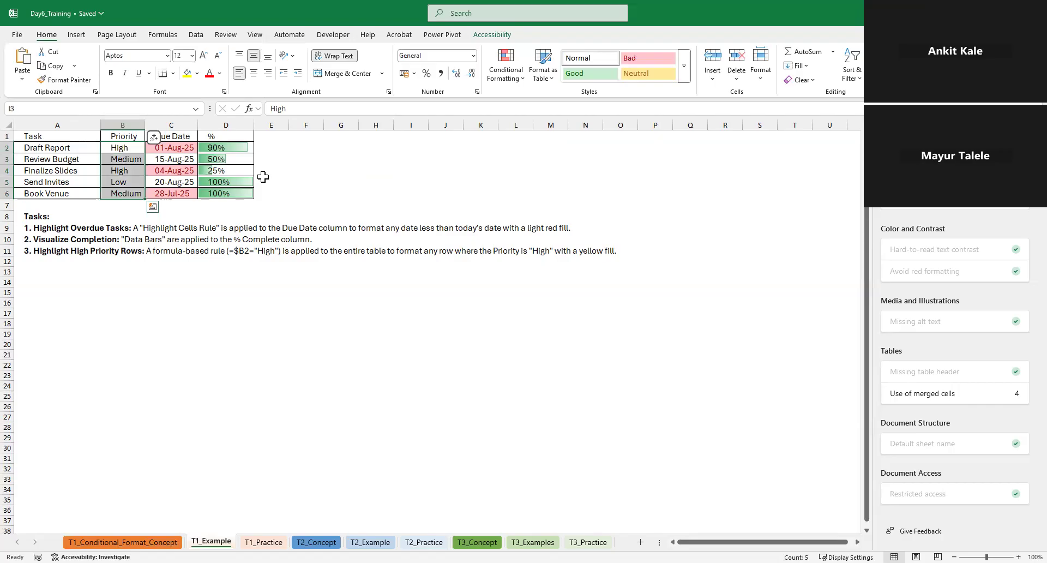
{"action": "key", "text": "ctrl+z"}
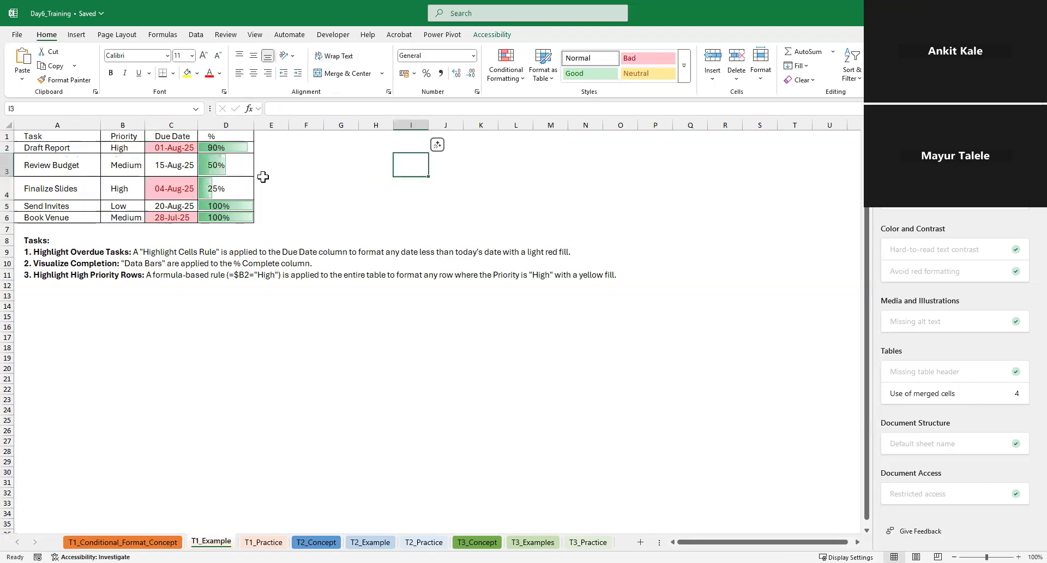
{"action": "key", "text": "ctrl+z"}
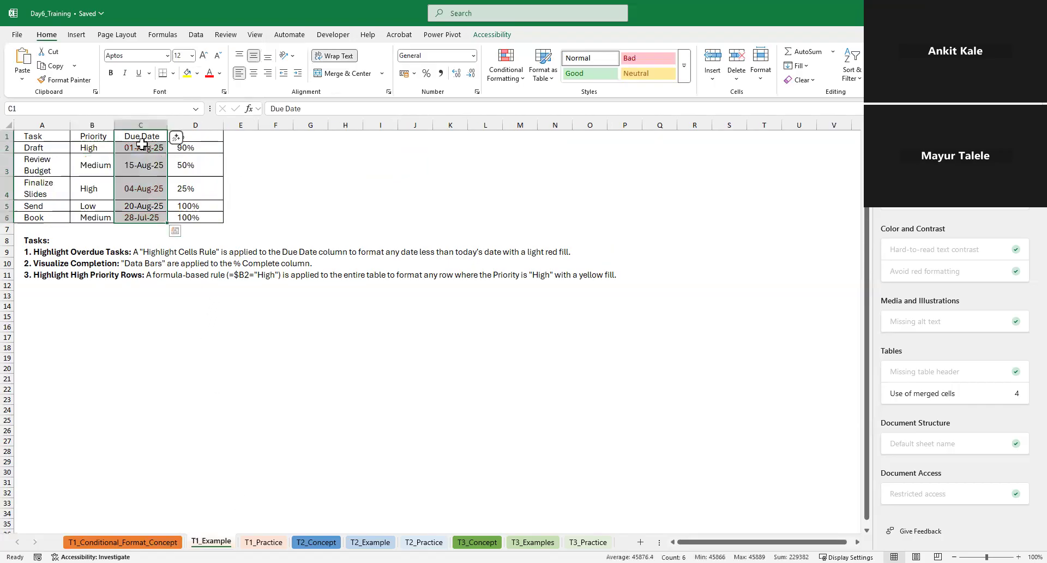
- Widen the Task column until the full task names fit on one line, and reduce rows 3 and 4 to single-line height
{"action": "left_click_drag", "start_coordinate": [71, 124], "coordinate": [103, 122]}
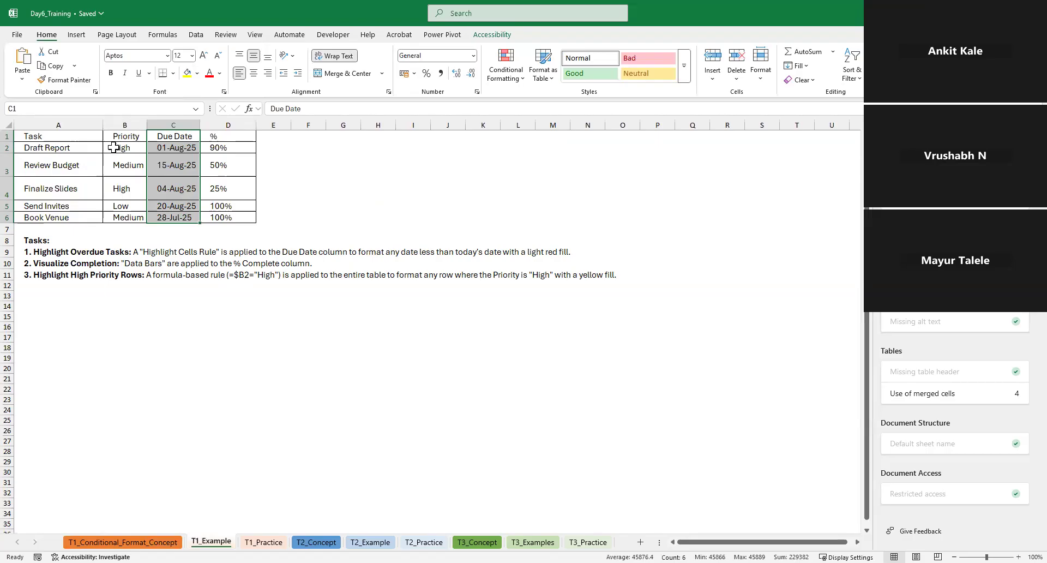
{"action": "left_click", "coordinate": [127, 137]}
{"action": "left_click_drag", "start_coordinate": [127, 137], "coordinate": [127, 194]}
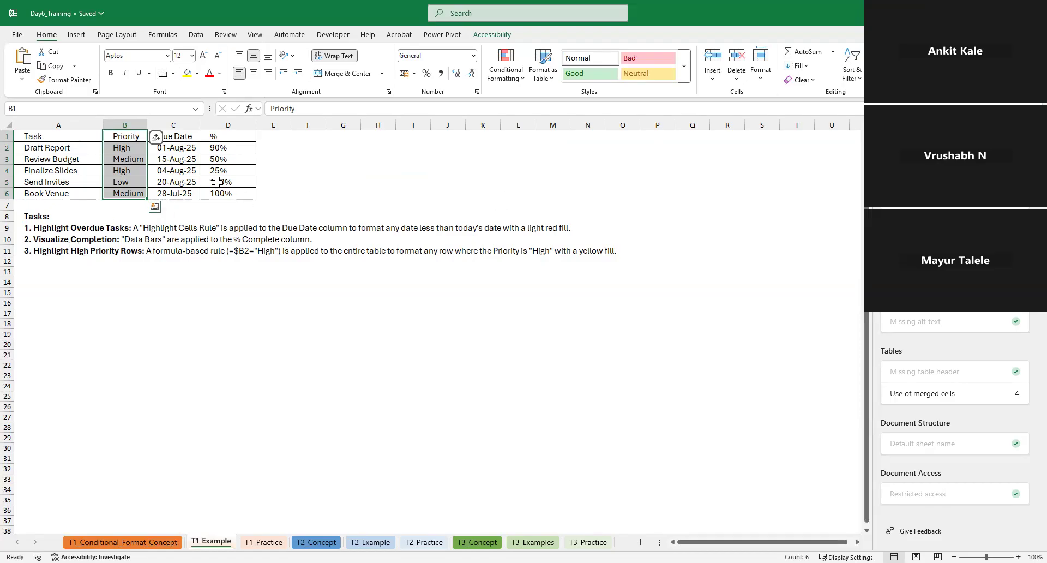
{"action": "left_click", "coordinate": [366, 159]}
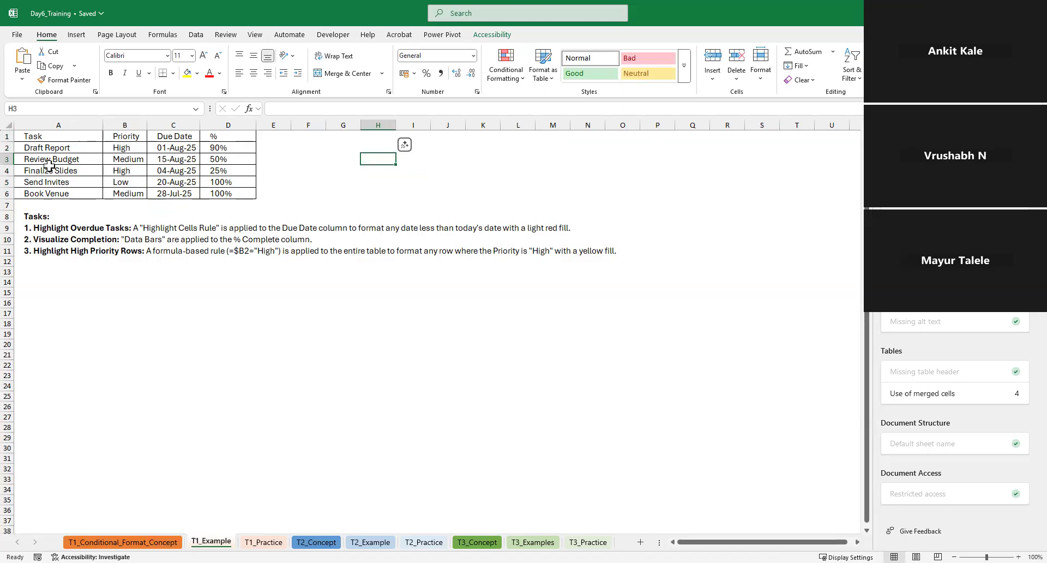
{"action": "left_click", "coordinate": [122, 148]}
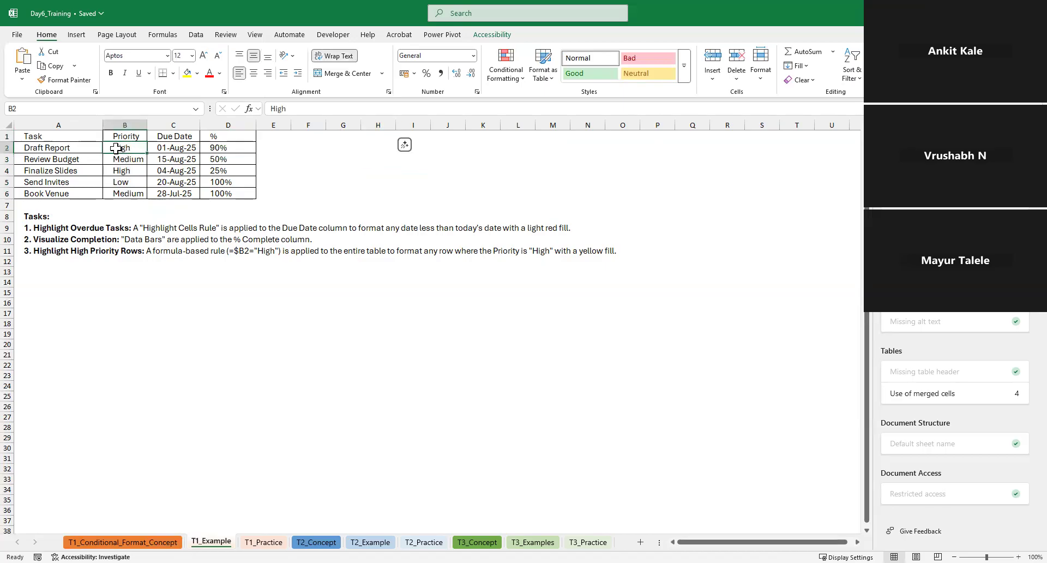
- Set up a new conditional formatting rule for A2:D6 that formats only cells whose value is equal to =$B$2
{"action": "left_click_drag", "start_coordinate": [16, 149], "coordinate": [230, 197]}
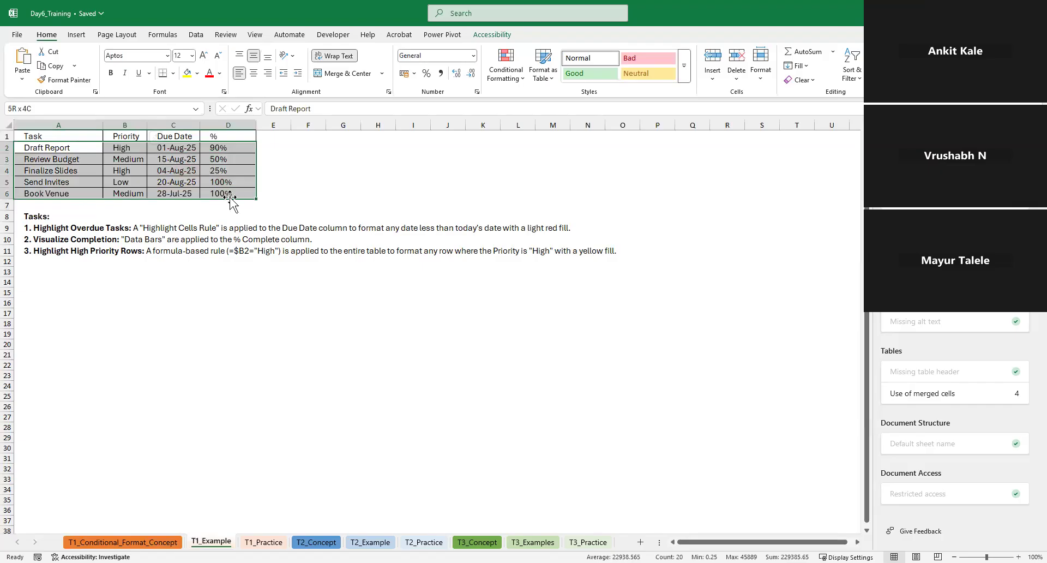
{"action": "left_click", "coordinate": [521, 72]}
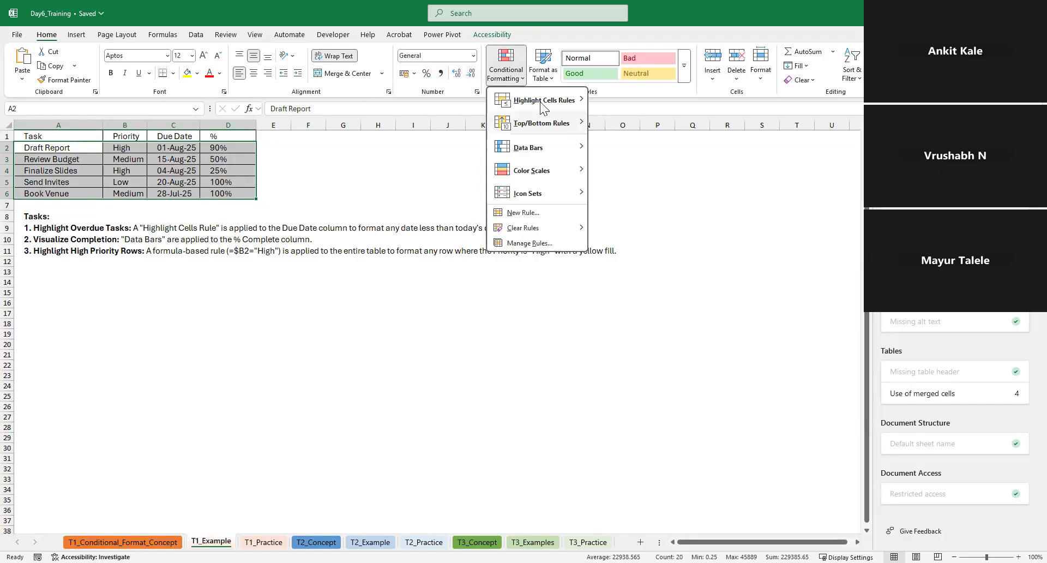
{"action": "left_click", "coordinate": [527, 213]}
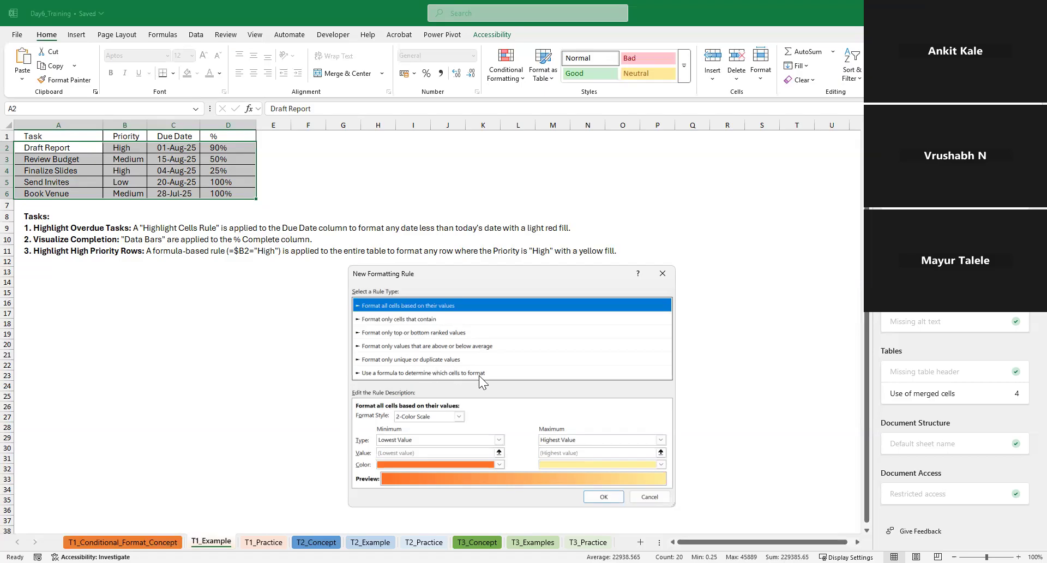
{"action": "left_click", "coordinate": [406, 372]}
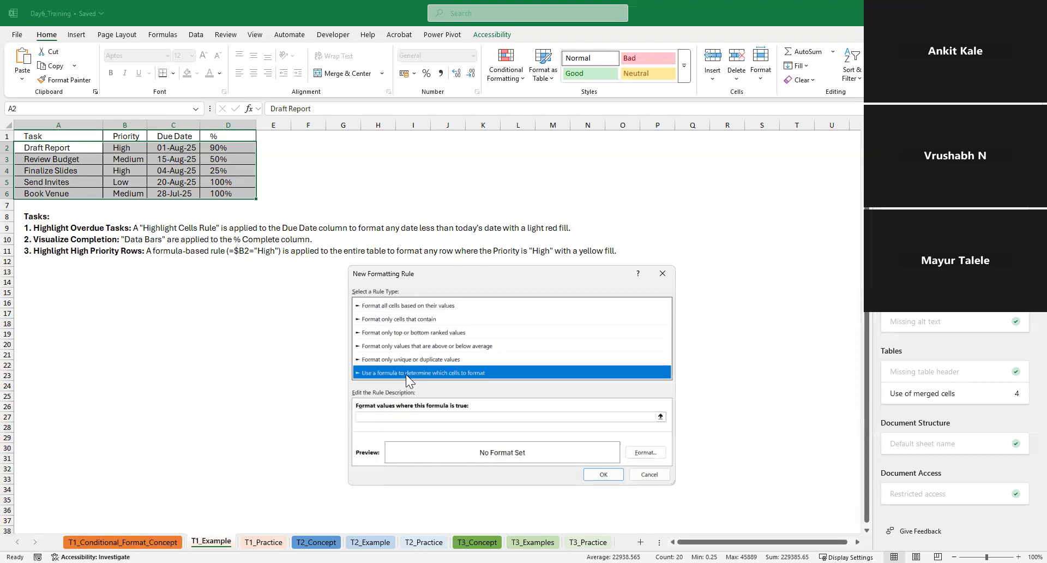
{"action": "left_click", "coordinate": [426, 418]}
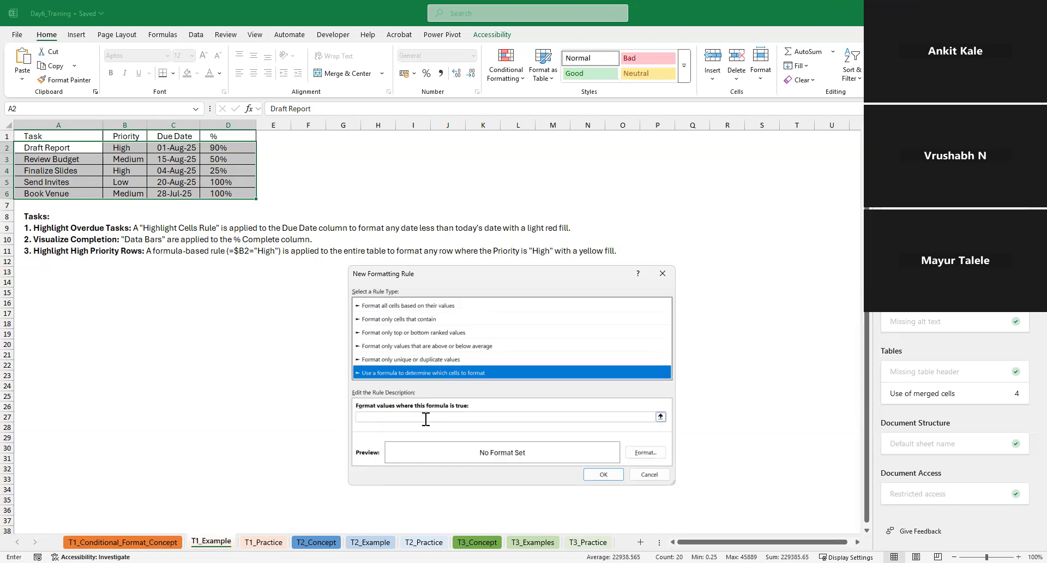
{"action": "left_click", "coordinate": [406, 322]}
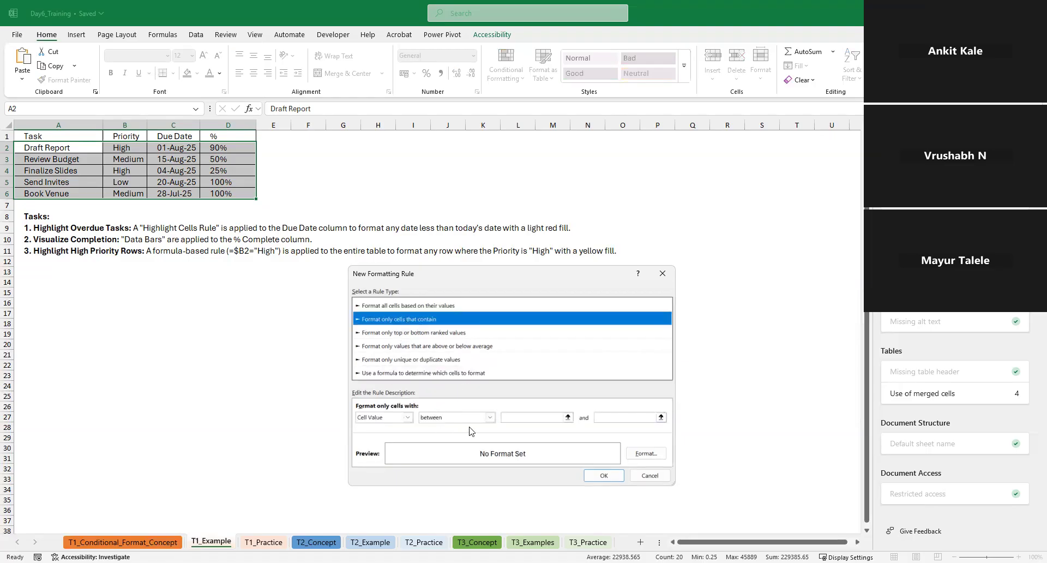
{"action": "left_click", "coordinate": [405, 419]}
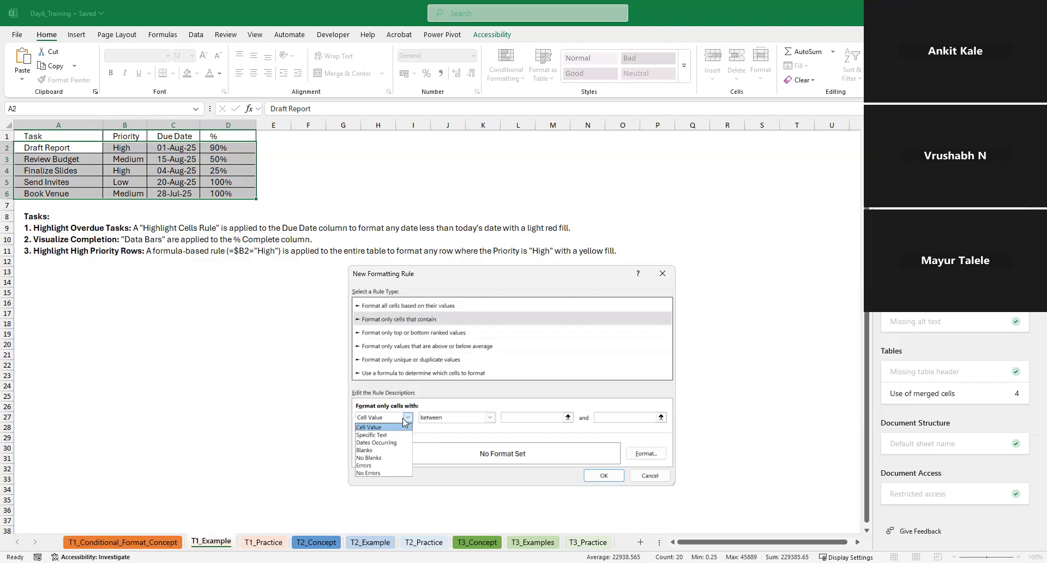
{"action": "left_click", "coordinate": [462, 418]}
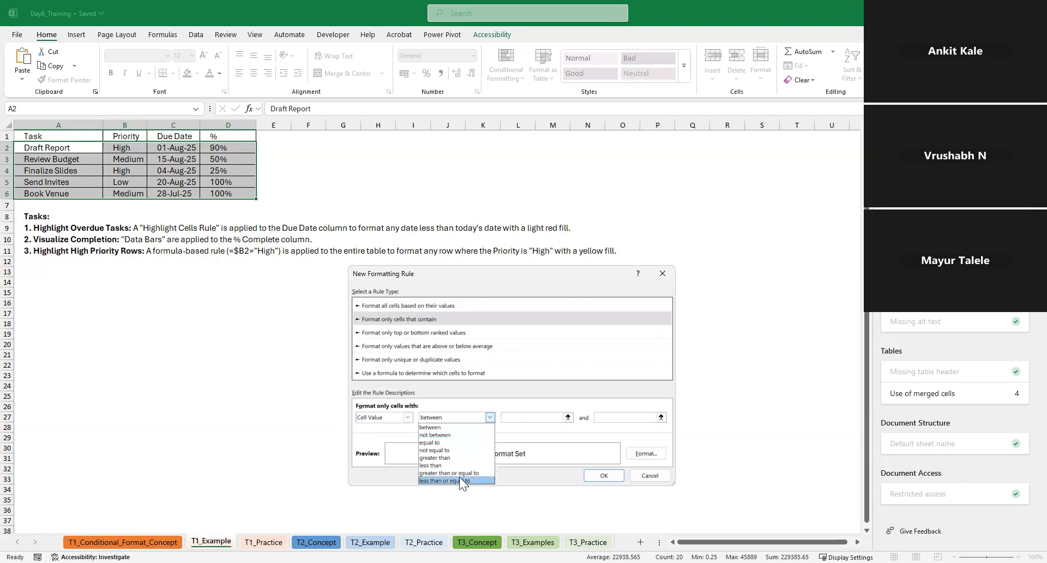
{"action": "left_click", "coordinate": [440, 441]}
{"action": "left_click", "coordinate": [526, 418]}
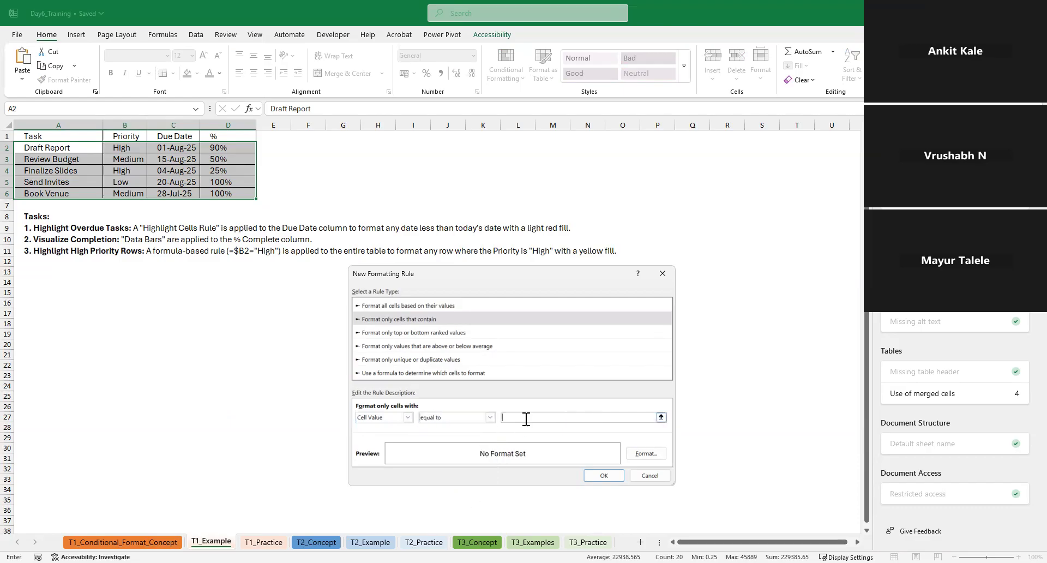
{"action": "left_click", "coordinate": [125, 150]}
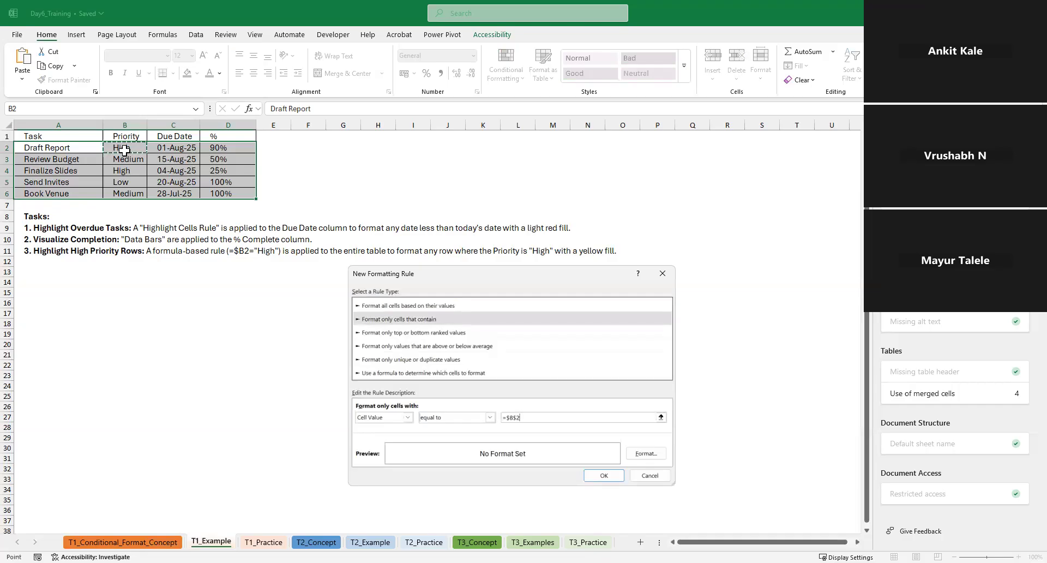
- Give the new rule a solid light orange fill and apply it to the task table
{"action": "left_click", "coordinate": [641, 451]}
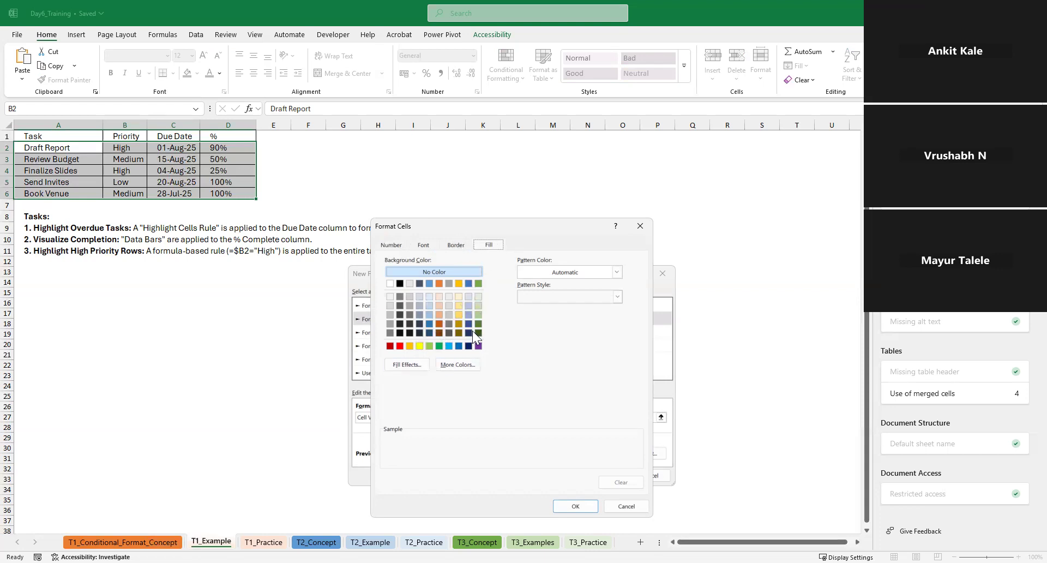
{"action": "left_click", "coordinate": [440, 306]}
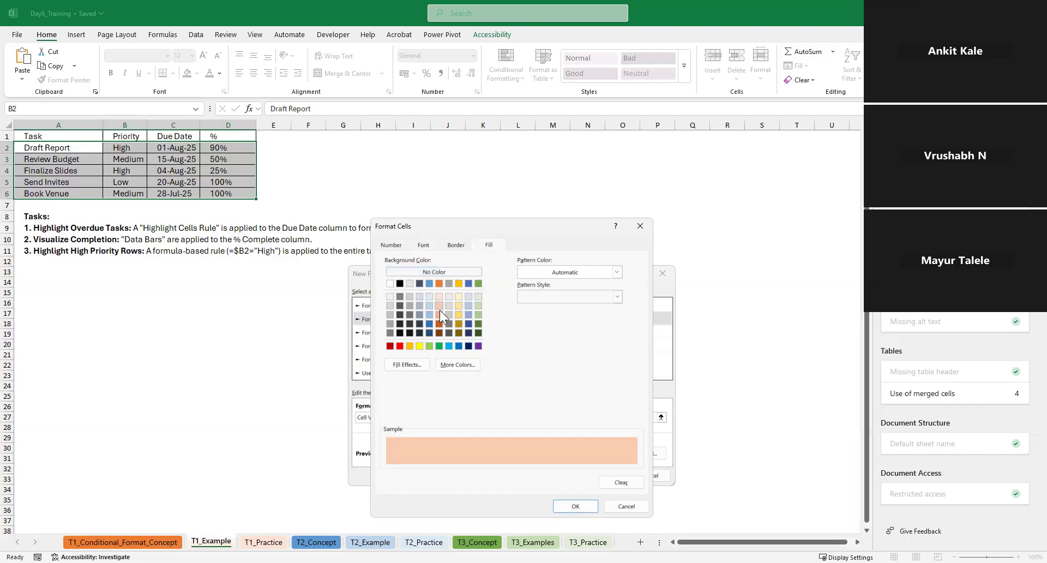
{"action": "left_click", "coordinate": [578, 274]}
{"action": "left_click", "coordinate": [578, 296]}
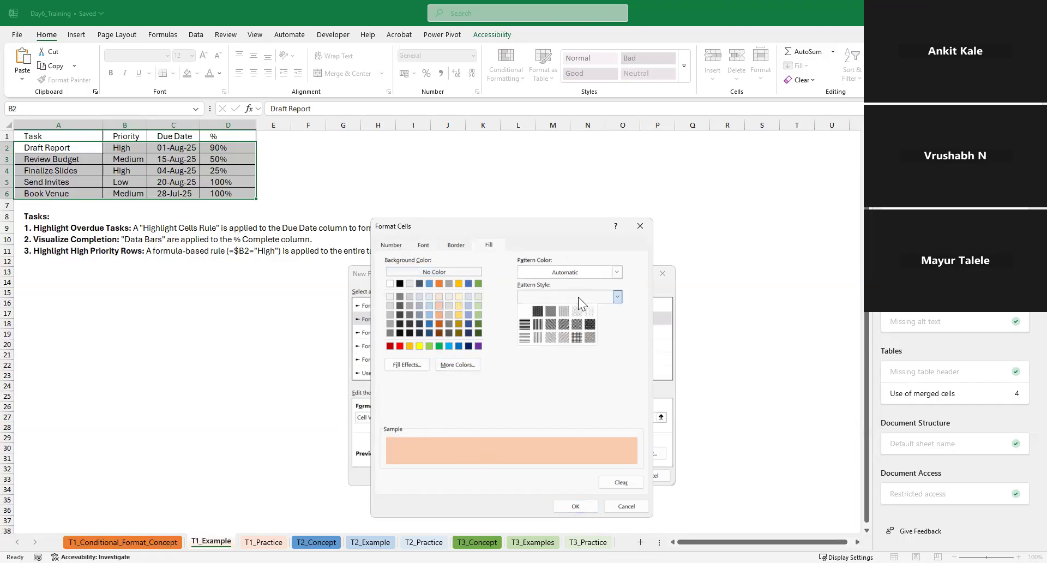
{"action": "left_click", "coordinate": [538, 400]}
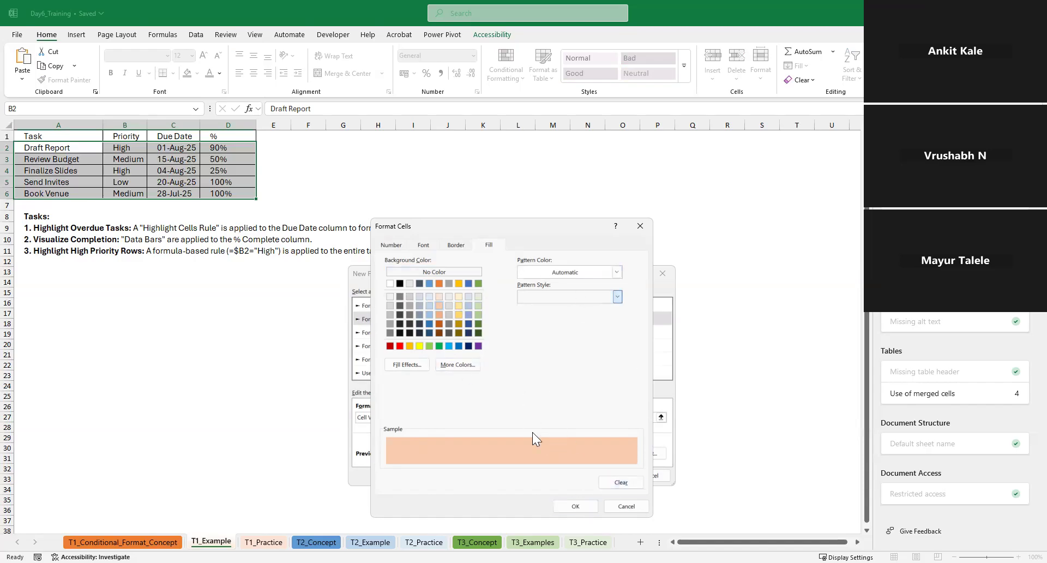
{"action": "left_click", "coordinate": [577, 506]}
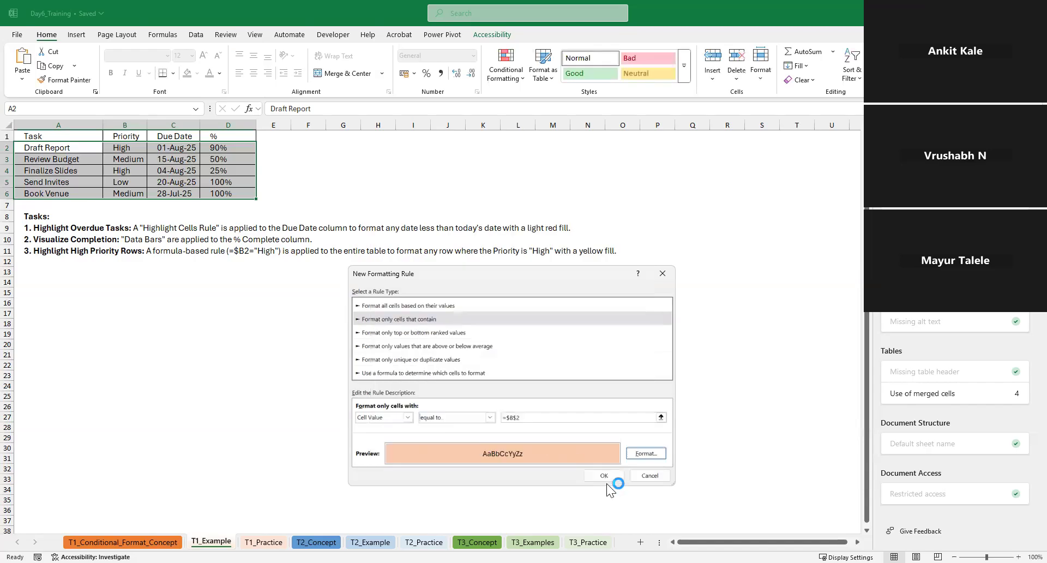
{"action": "left_click", "coordinate": [606, 475]}
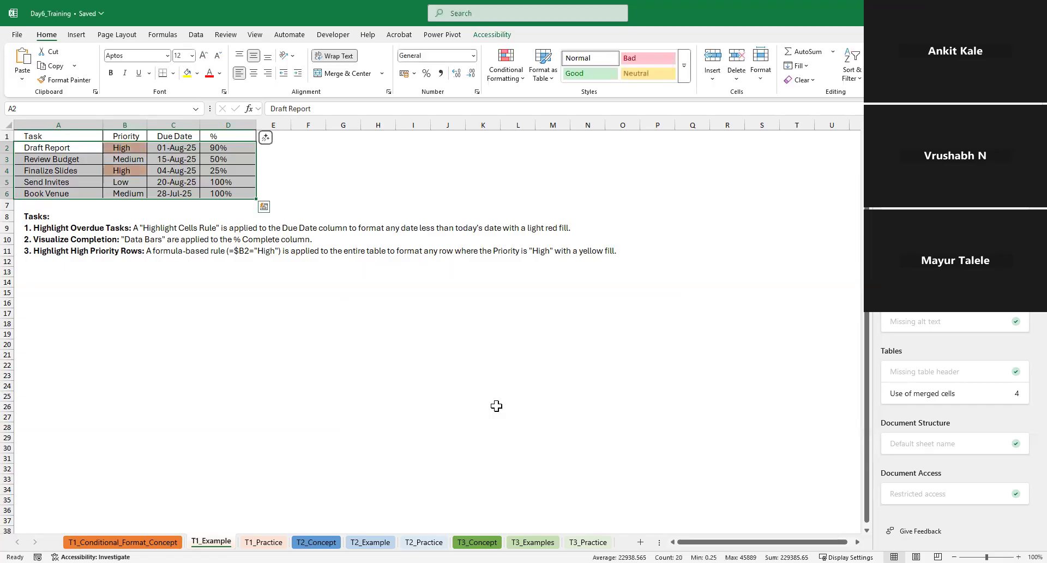
{"action": "left_click", "coordinate": [497, 405]}
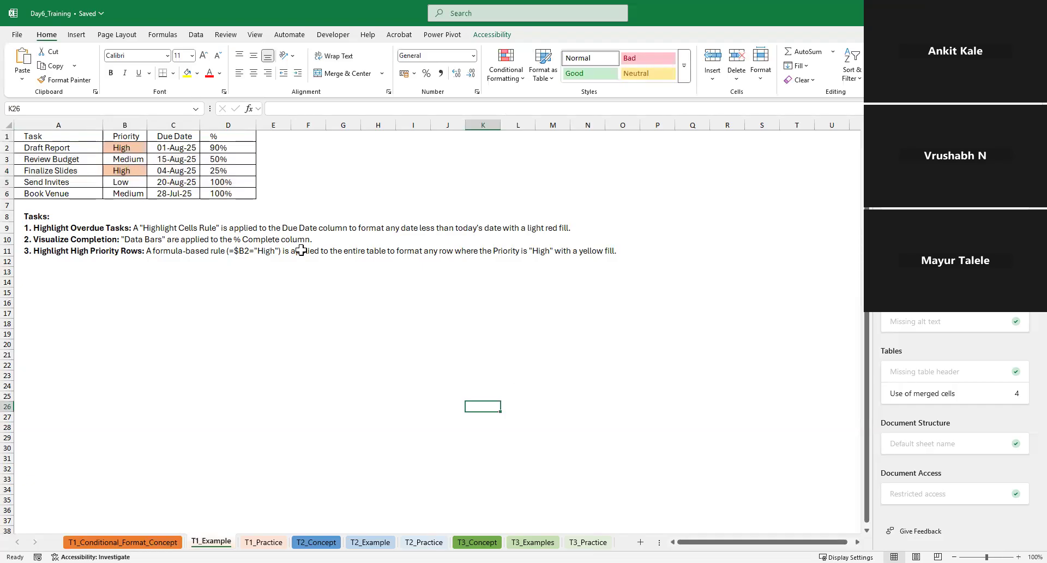
- Duplicate the existing rule for A2:D6 and set the copy's comparison value to =B$3
{"action": "left_click_drag", "start_coordinate": [58, 147], "coordinate": [232, 194]}
{"action": "left_click", "coordinate": [507, 77]}
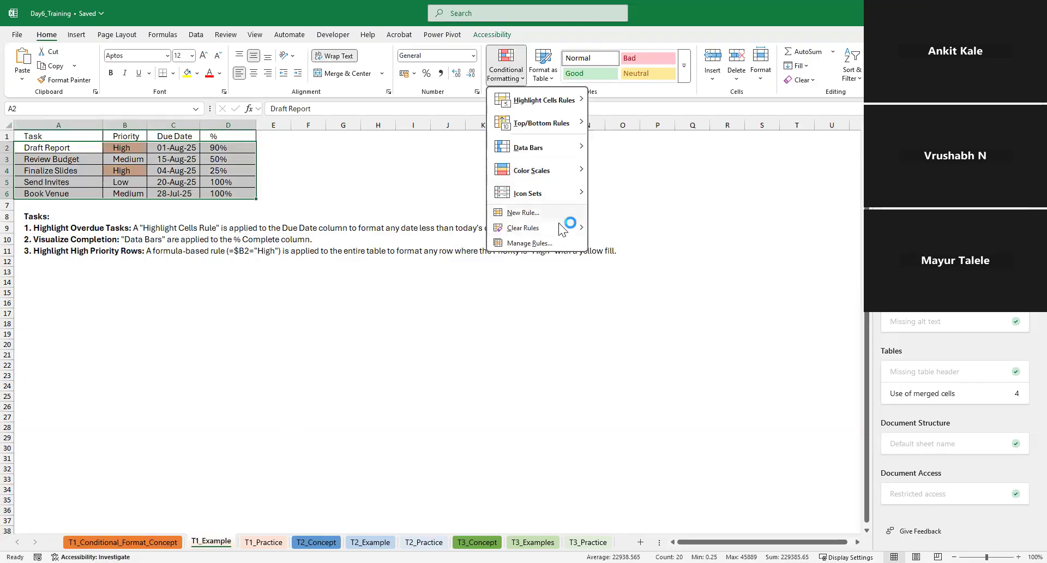
{"action": "mouse_move", "coordinate": [560, 228]}
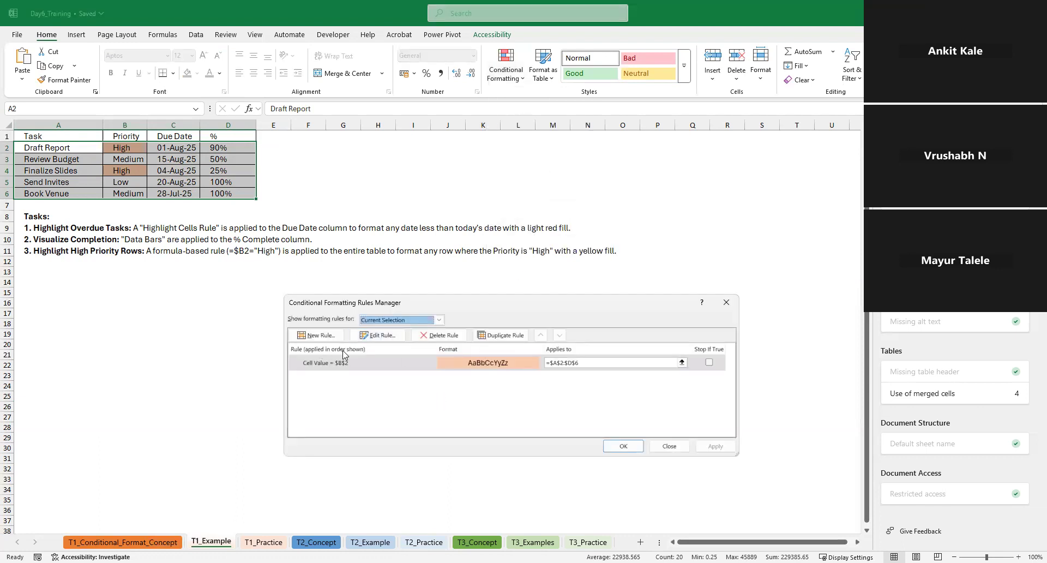
{"action": "left_click", "coordinate": [500, 335]}
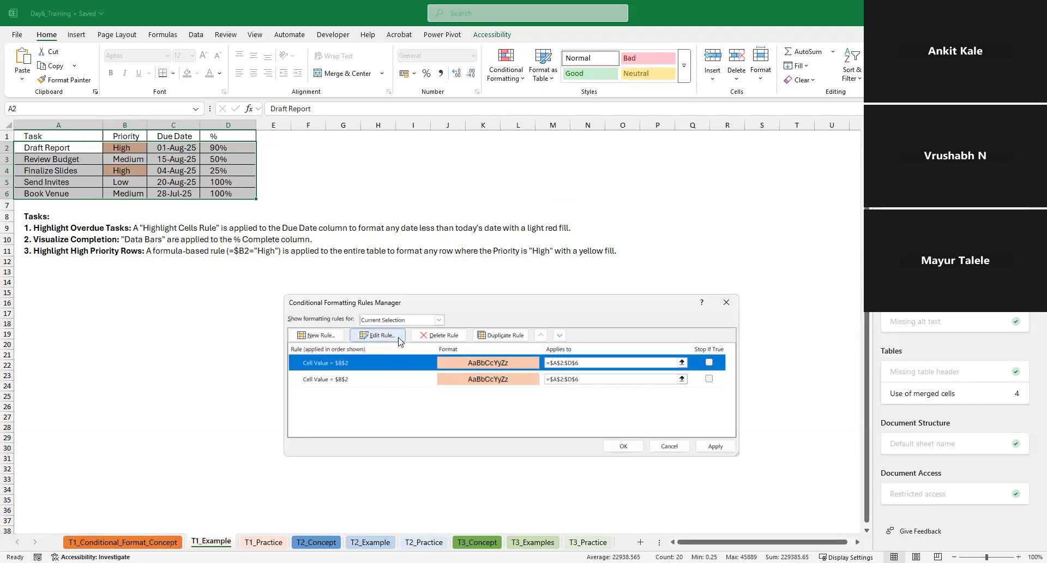
{"action": "left_click", "coordinate": [376, 335]}
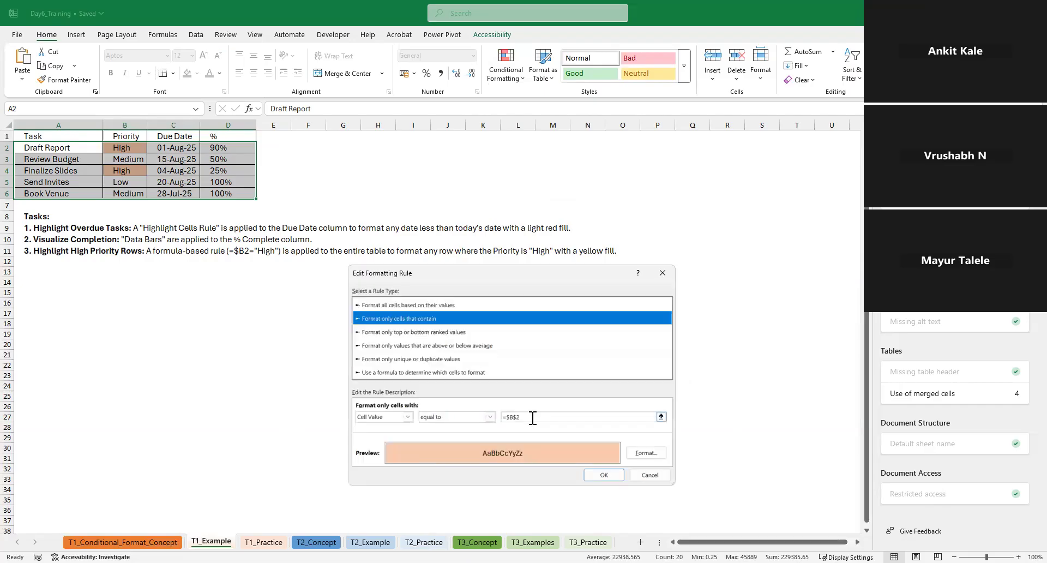
{"action": "left_click_drag", "start_coordinate": [533, 418], "coordinate": [479, 409]}
{"action": "type", "text": "+"}
{"action": "left_click", "coordinate": [124, 162]}
{"action": "left_click_drag", "start_coordinate": [514, 418], "coordinate": [508, 418]}
{"action": "key", "text": "BackSpace"}
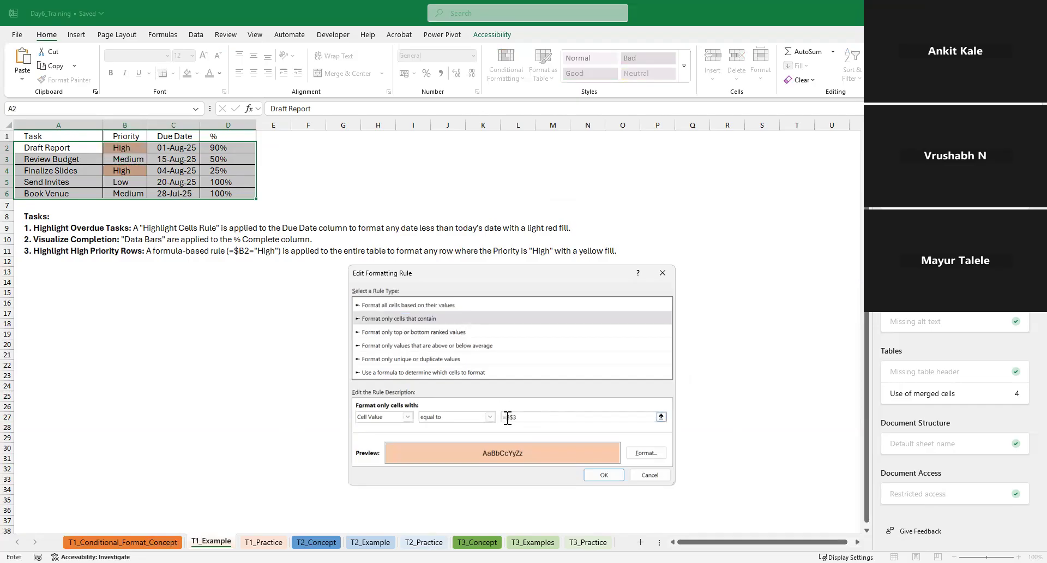
- Change the duplicated rule's fill to light gold and apply the rules to the table
{"action": "left_click", "coordinate": [643, 454]}
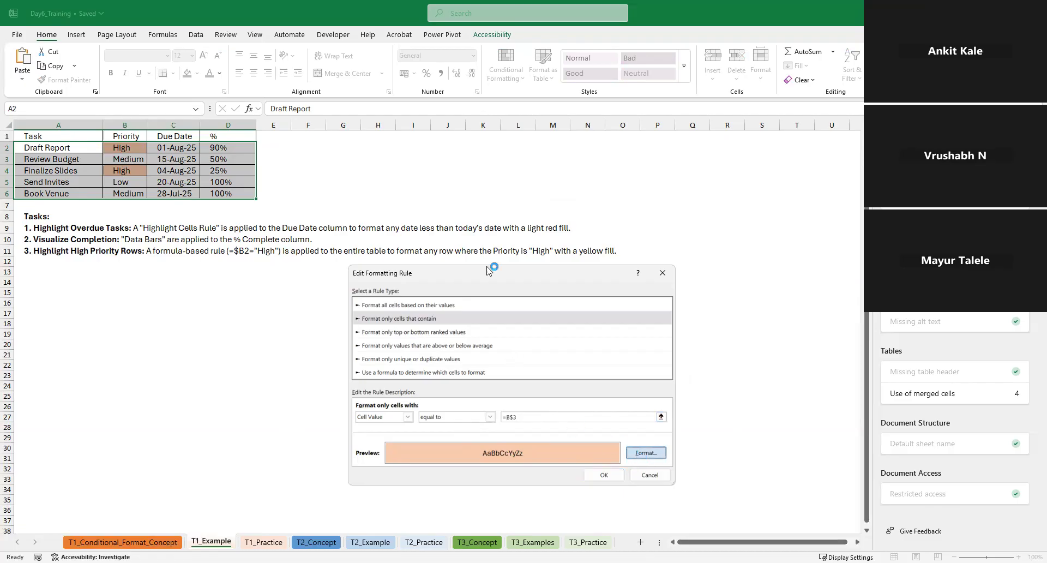
{"action": "left_click", "coordinate": [461, 305]}
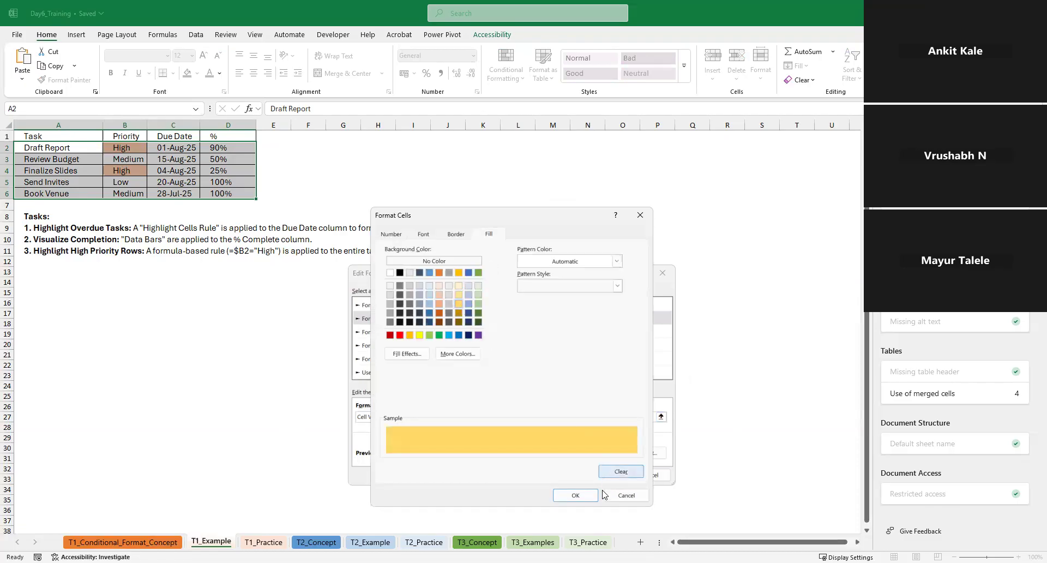
{"action": "left_click", "coordinate": [576, 495]}
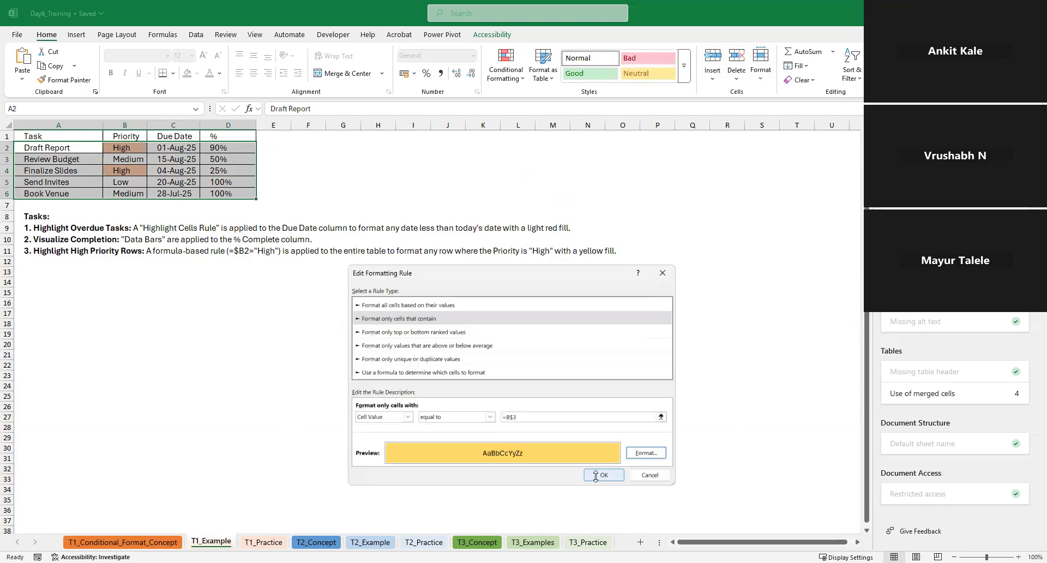
{"action": "left_click", "coordinate": [595, 475]}
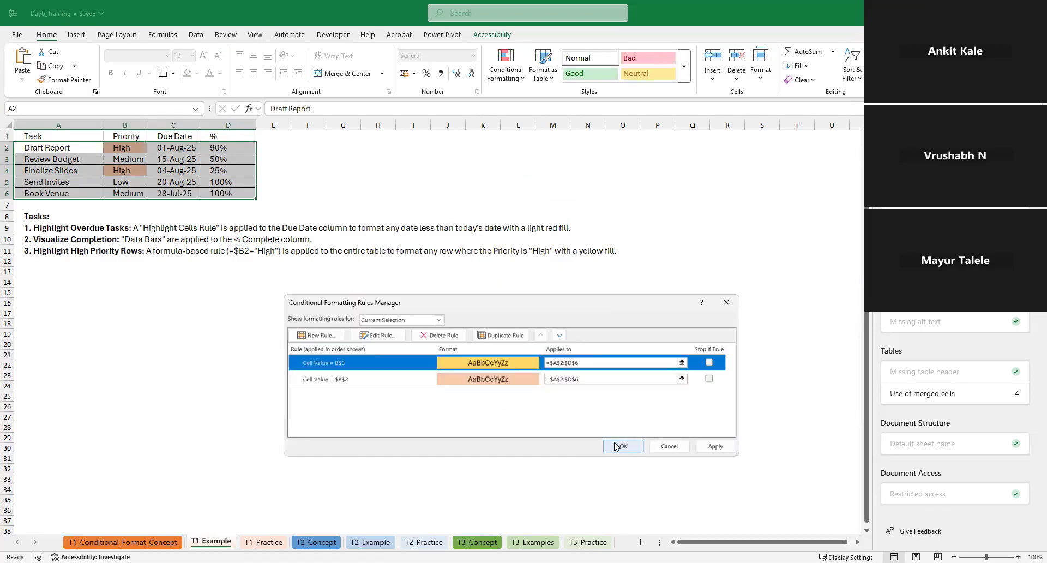
{"action": "left_click", "coordinate": [618, 447]}
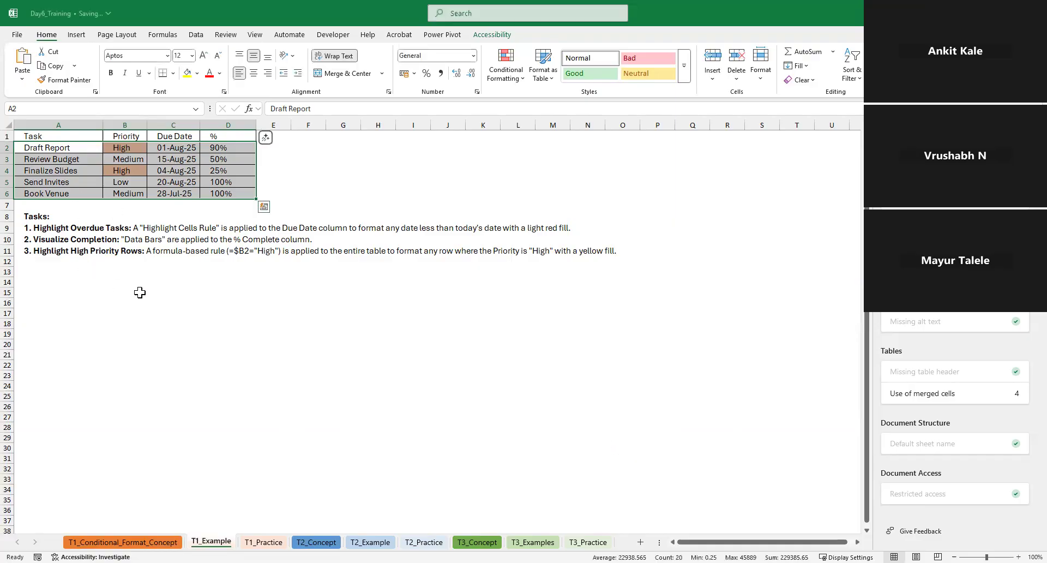
- Review the comparison value and fill of the gold conditional formatting rule covering the Medium cell, leaving its settings as they are
{"action": "left_click", "coordinate": [136, 159]}
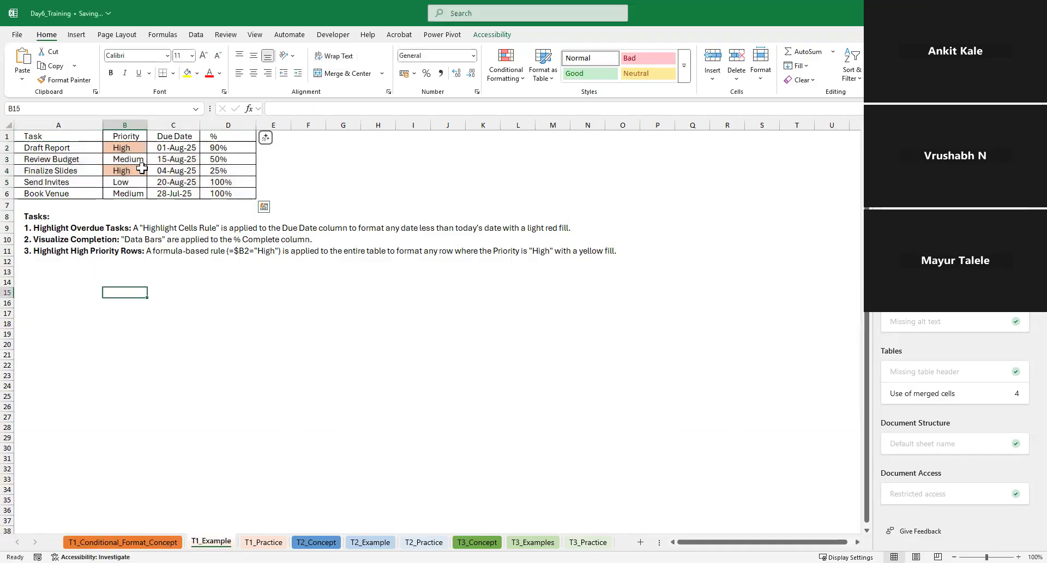
{"action": "left_click", "coordinate": [523, 78]}
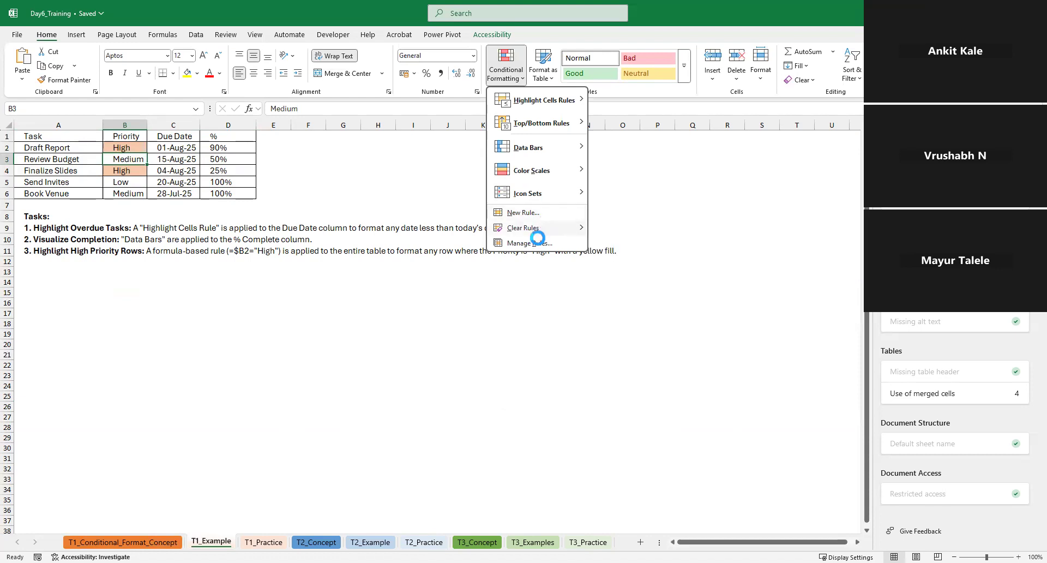
{"action": "left_click", "coordinate": [531, 243]}
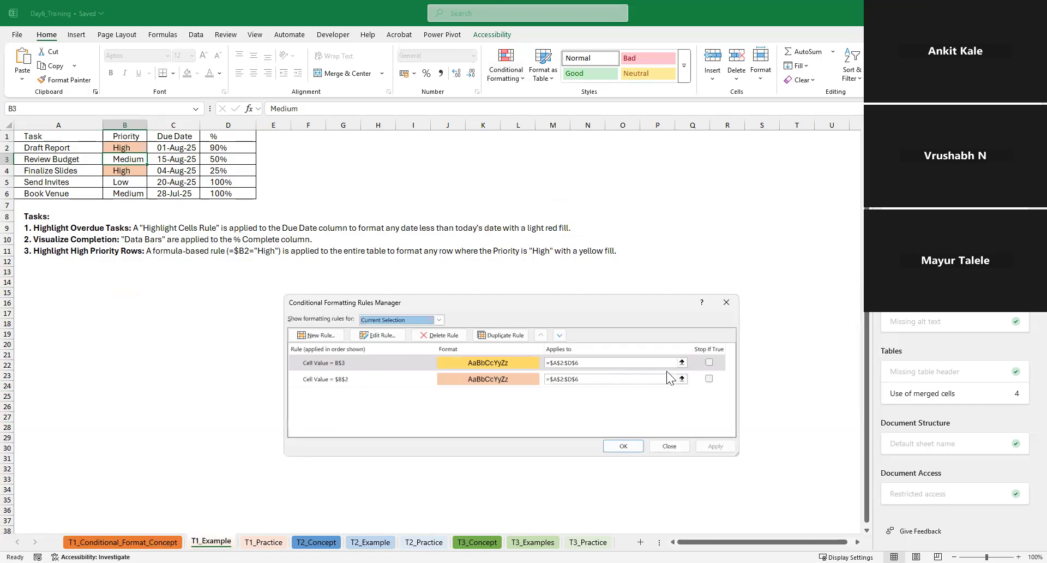
{"action": "left_click", "coordinate": [361, 364]}
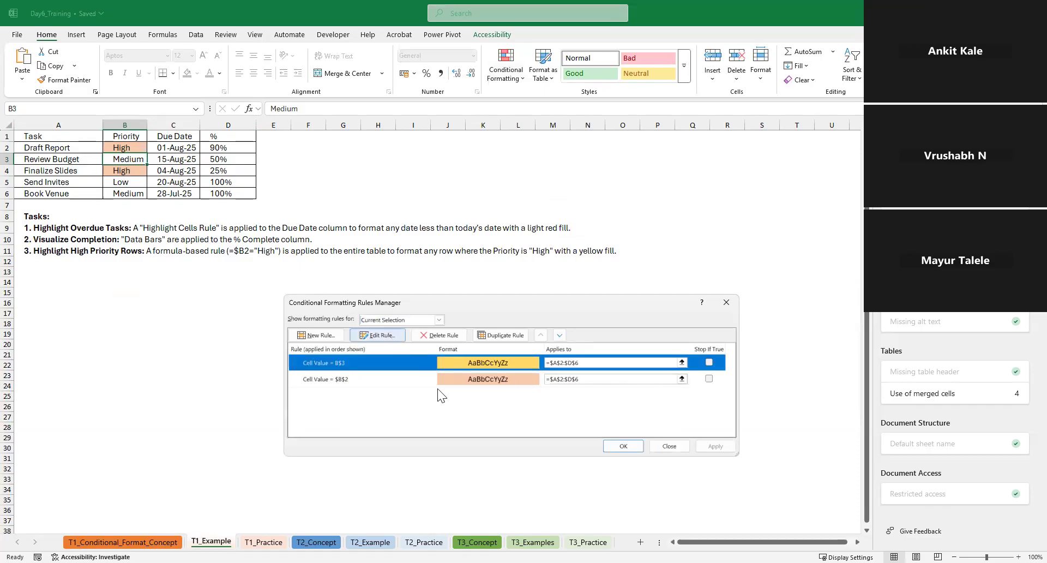
{"action": "key", "text": "Return"}
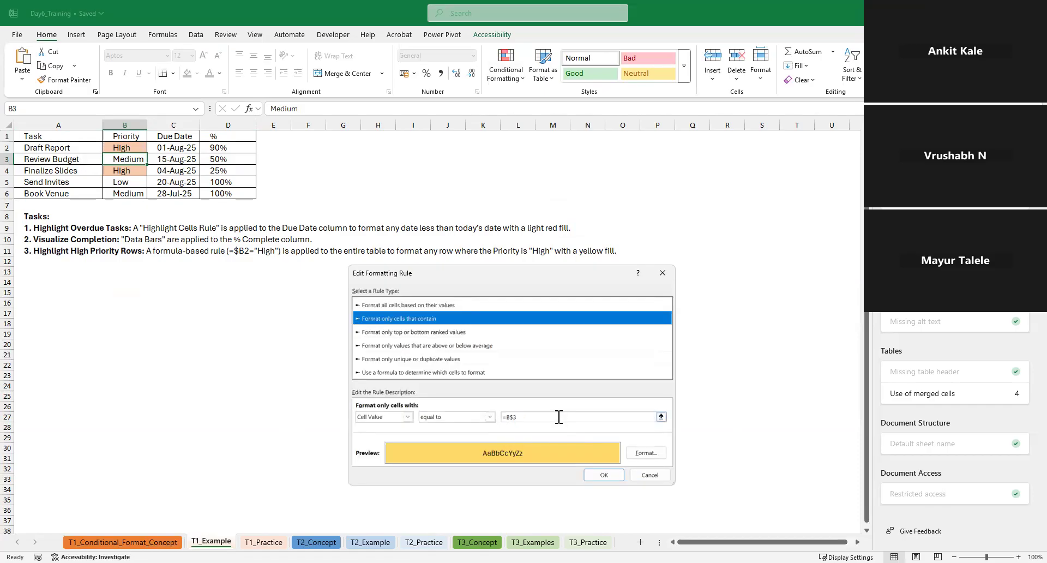
{"action": "left_click", "coordinate": [559, 417]}
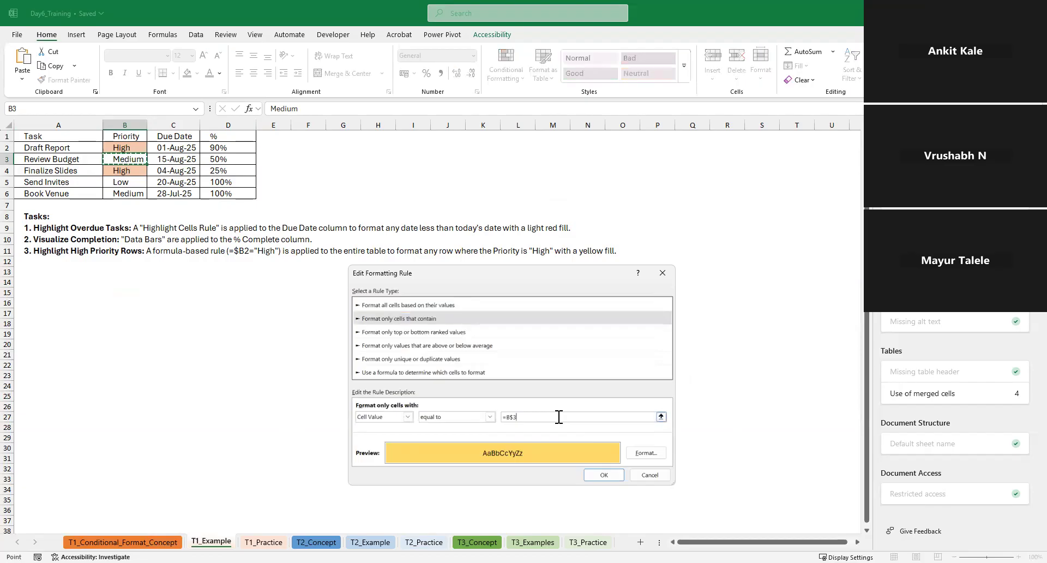
{"action": "left_click", "coordinate": [649, 451]}
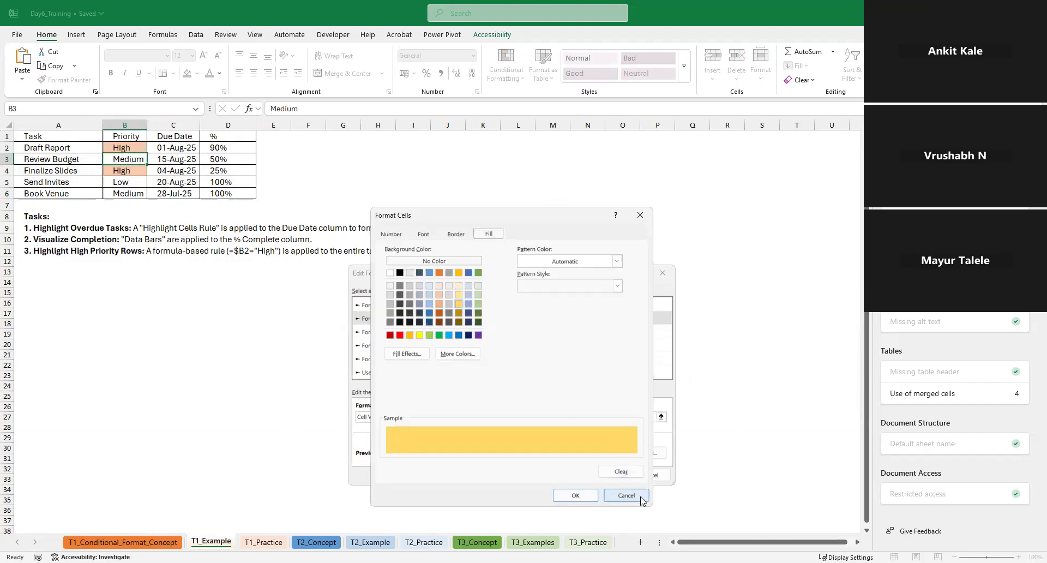
{"action": "left_click", "coordinate": [637, 496]}
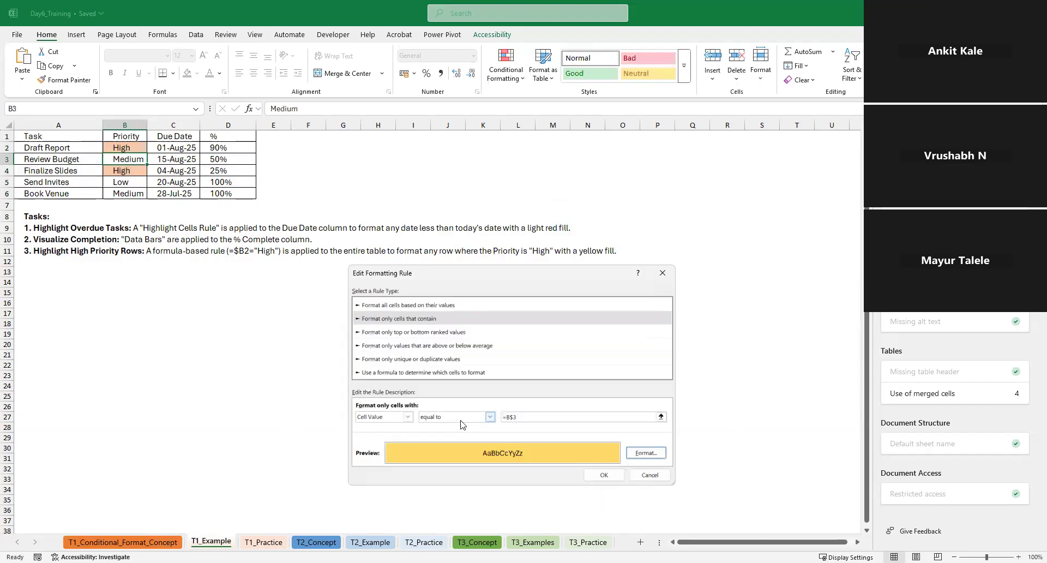
{"action": "left_click", "coordinate": [643, 475]}
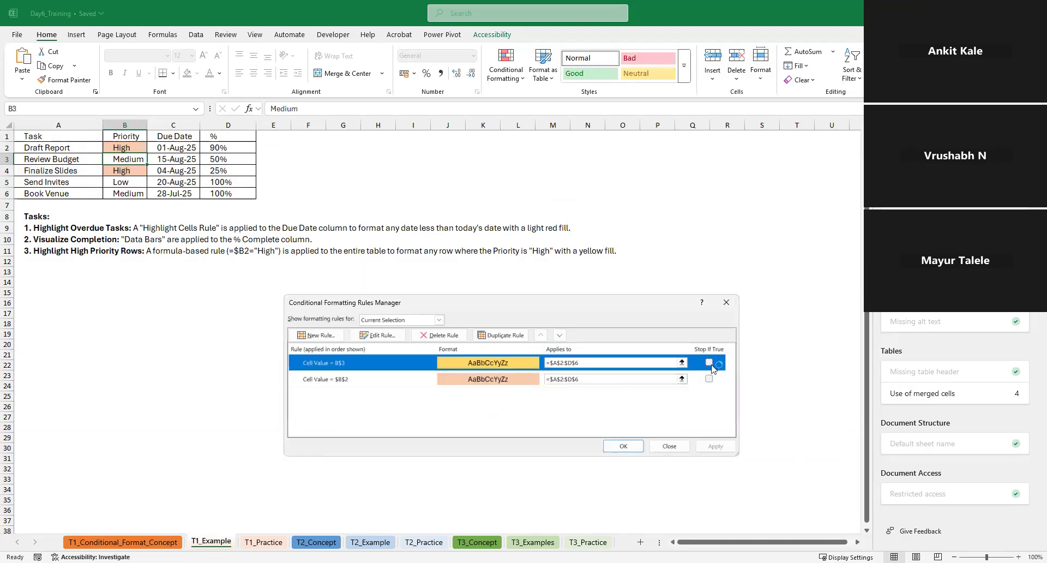
- Delete the gold rule, and apply the remaining light orange rule with its comparison value set to =$B$3
{"action": "left_click", "coordinate": [436, 335]}
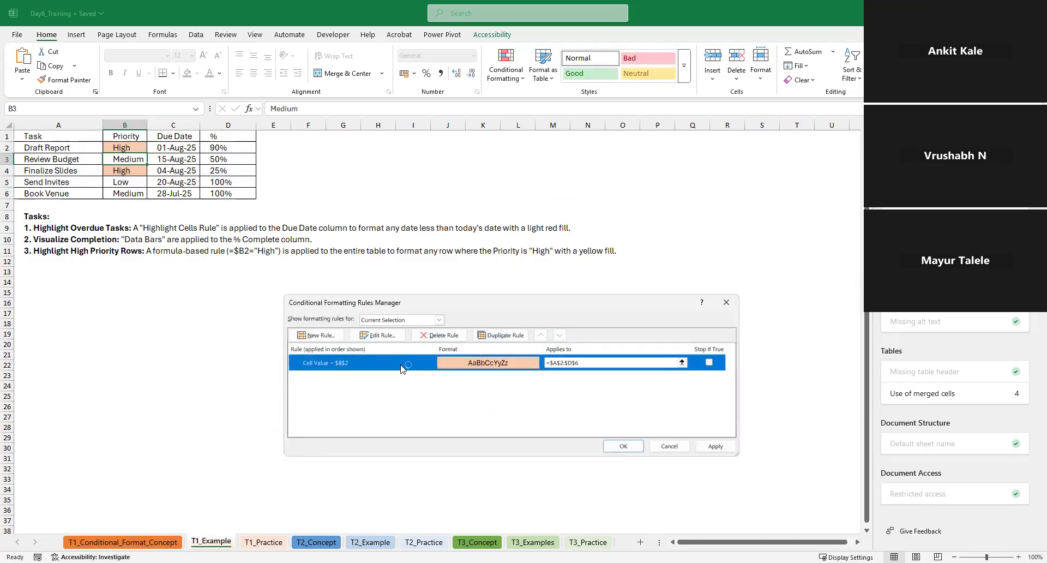
{"action": "double_click", "coordinate": [434, 364]}
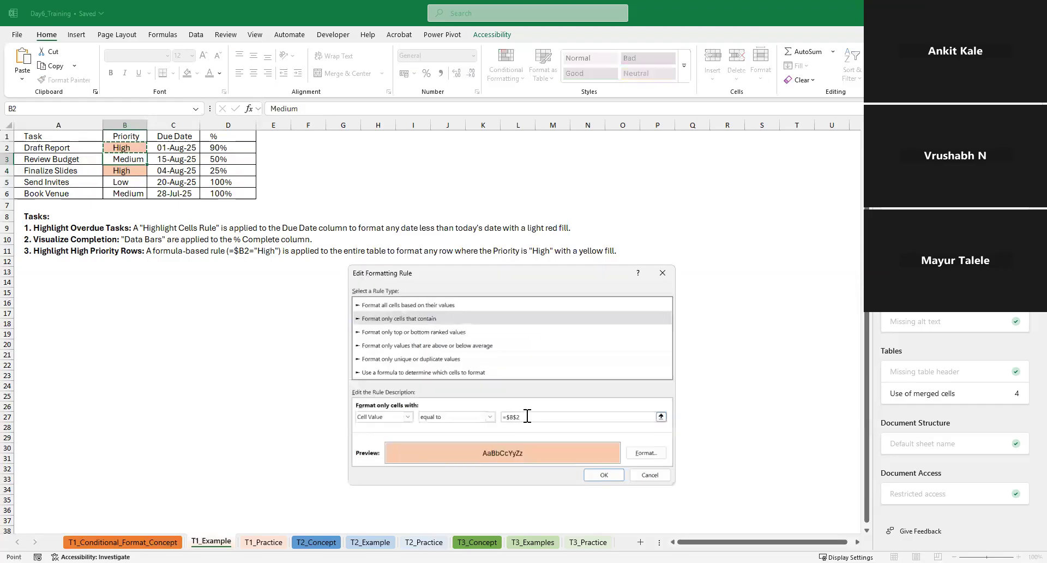
{"action": "key", "text": "Down"}
{"action": "left_click", "coordinate": [607, 474]}
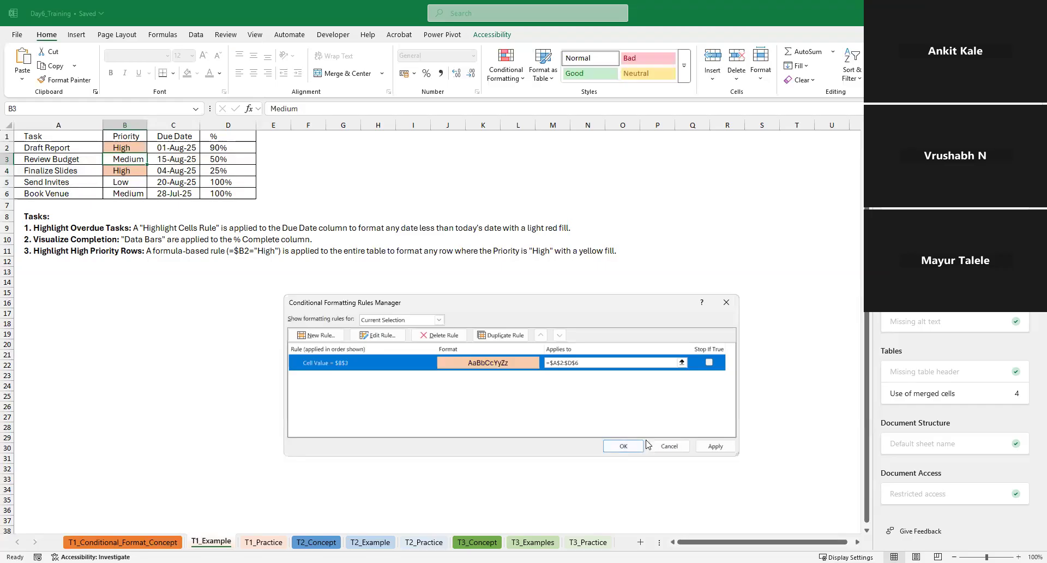
{"action": "left_click", "coordinate": [724, 446]}
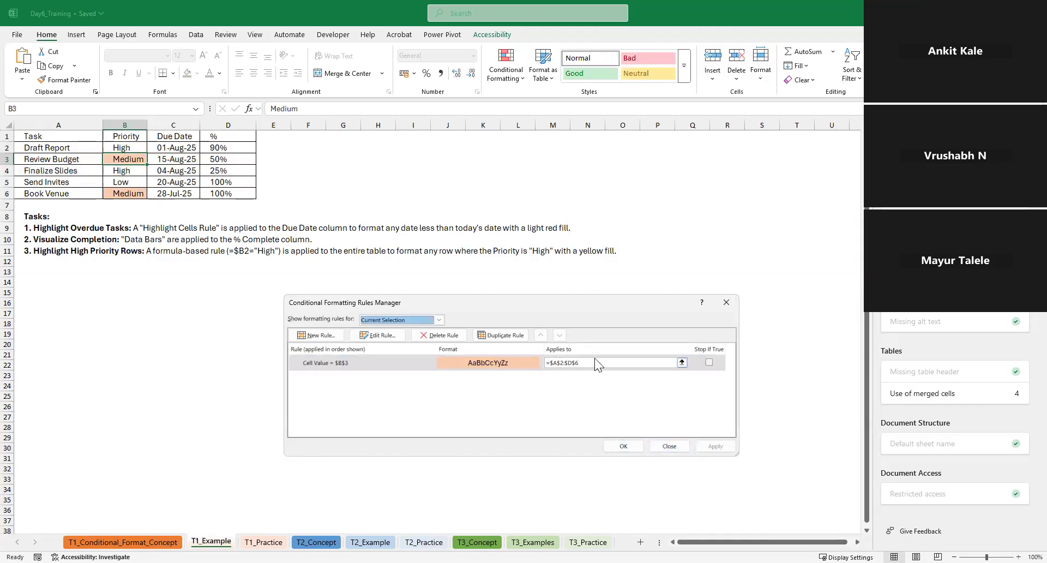
- Change the light orange rule's comparison value to =$B$5, apply it and close the rules manager
{"action": "left_click", "coordinate": [383, 336]}
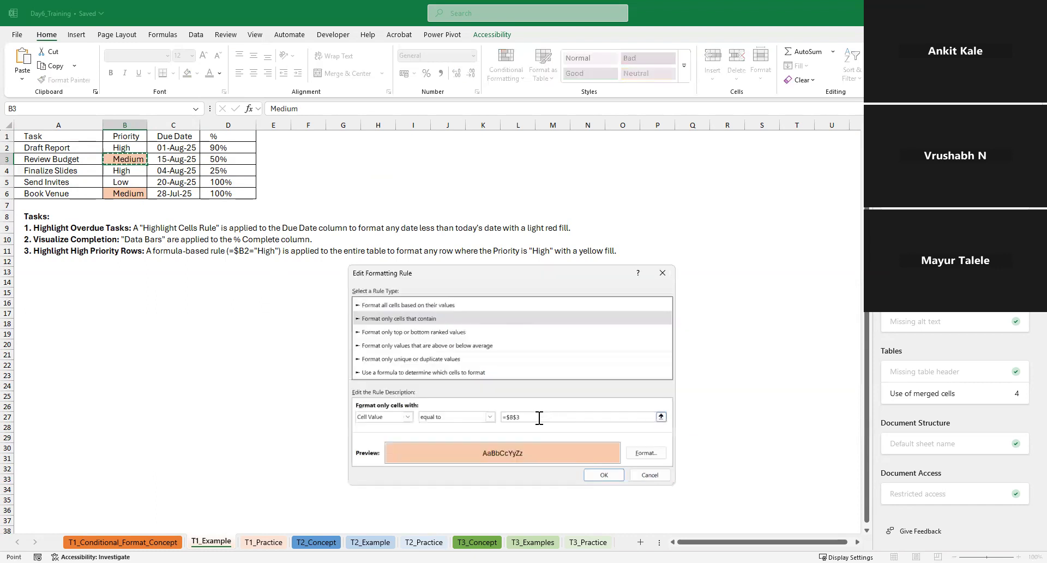
{"action": "key", "text": "BackSpace"}
{"action": "type", "text": "5"}
{"action": "left_click", "coordinate": [603, 475]}
{"action": "left_click", "coordinate": [715, 446]}
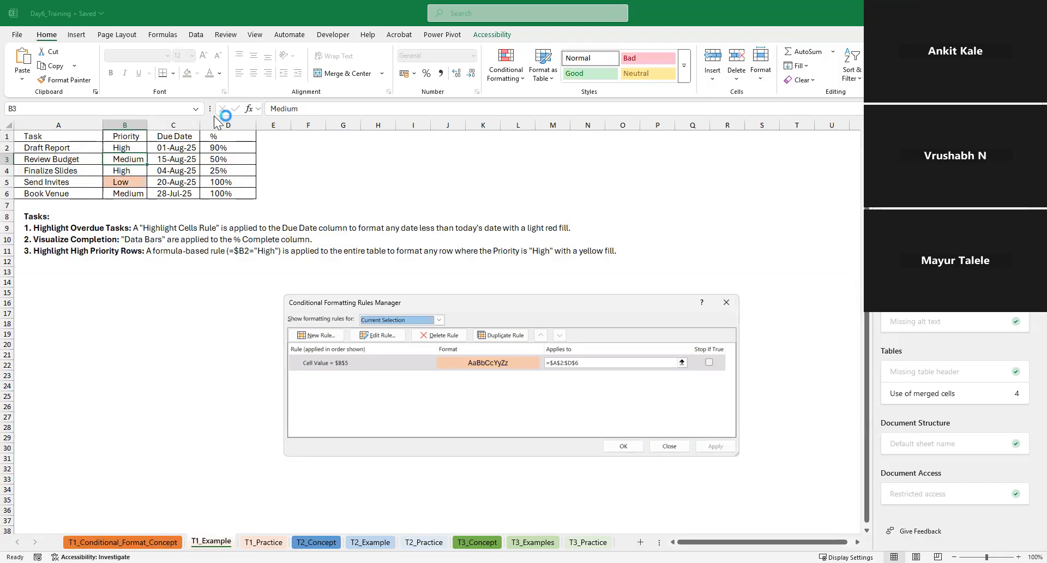
{"action": "left_click", "coordinate": [726, 303]}
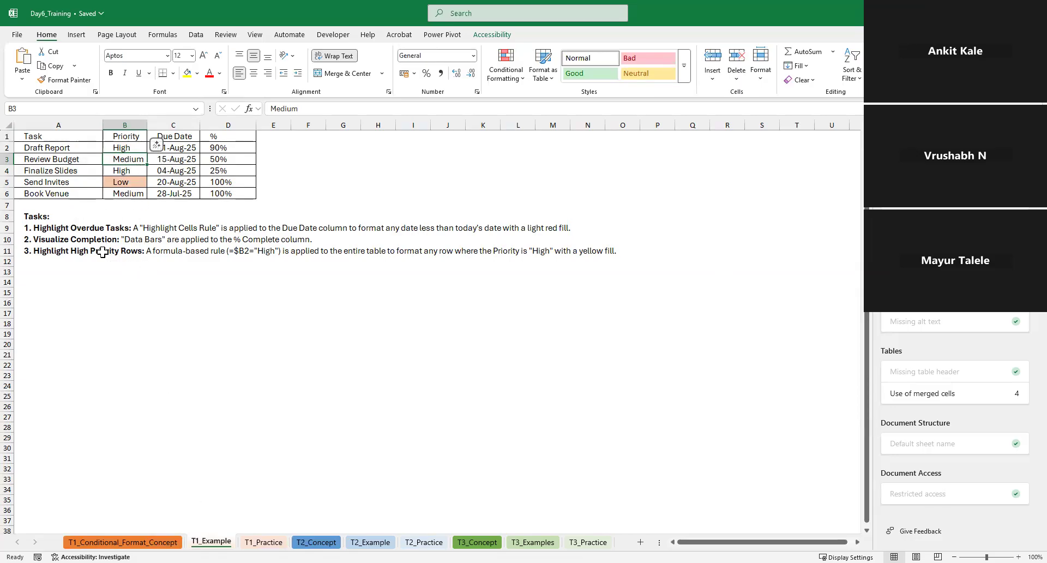
- Switch to the T2_Example worksheet and select the Employee ID and Department labels in A2:A3
{"action": "left_click", "coordinate": [264, 542]}
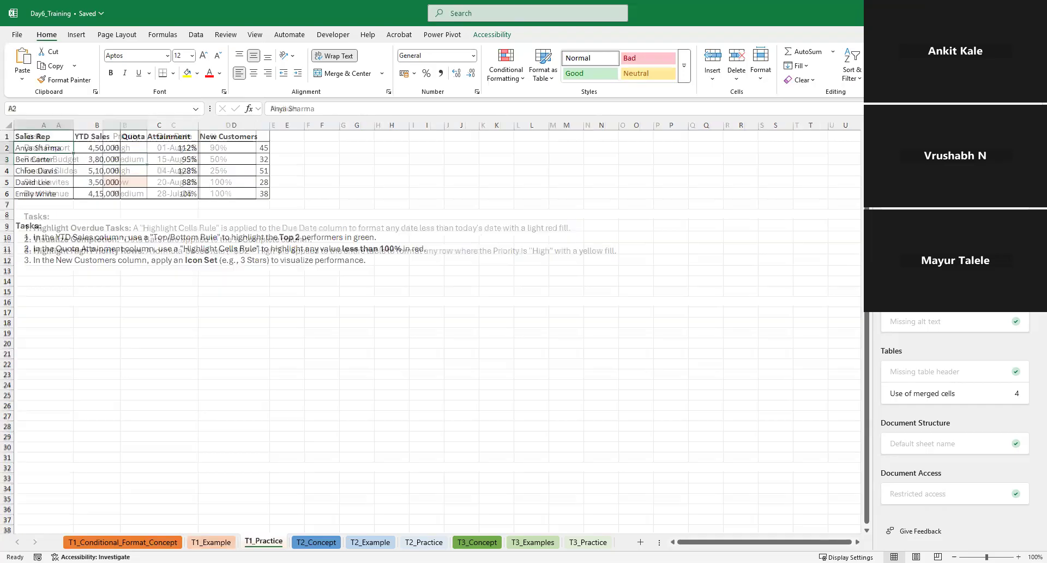
{"action": "left_click", "coordinate": [219, 543]}
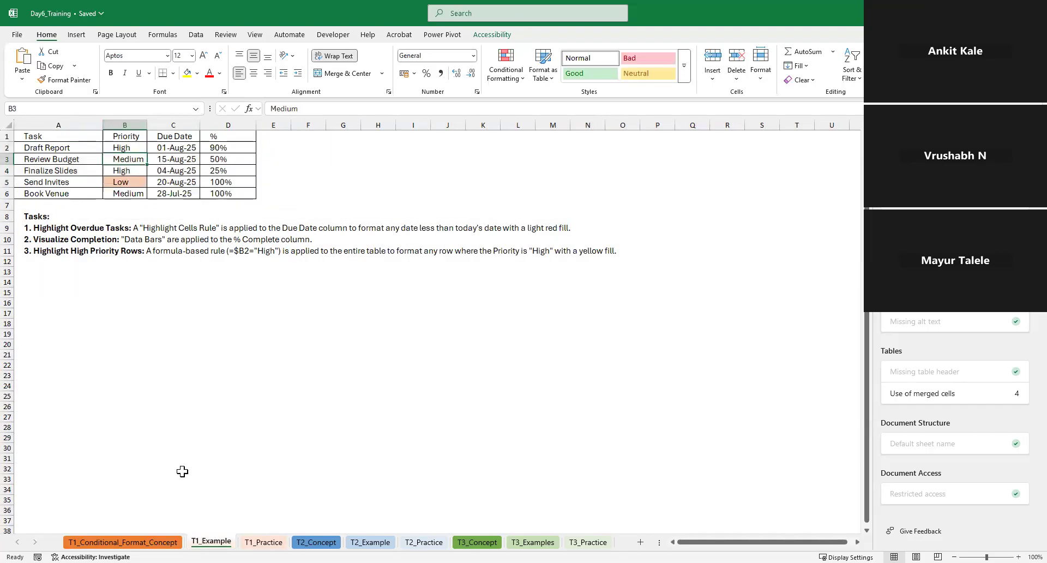
{"action": "left_click", "coordinate": [263, 542]}
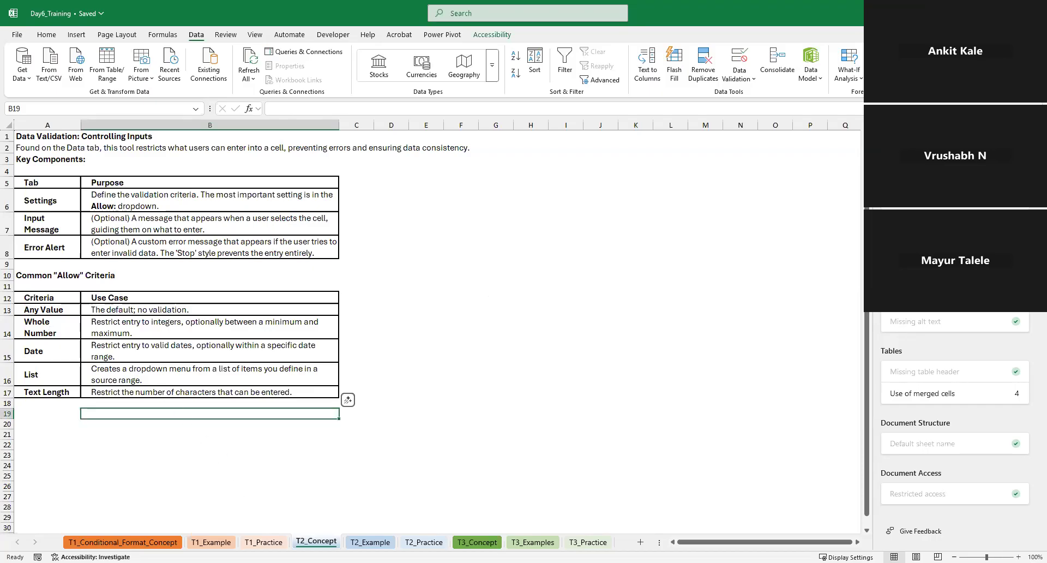
{"action": "left_click", "coordinate": [370, 542]}
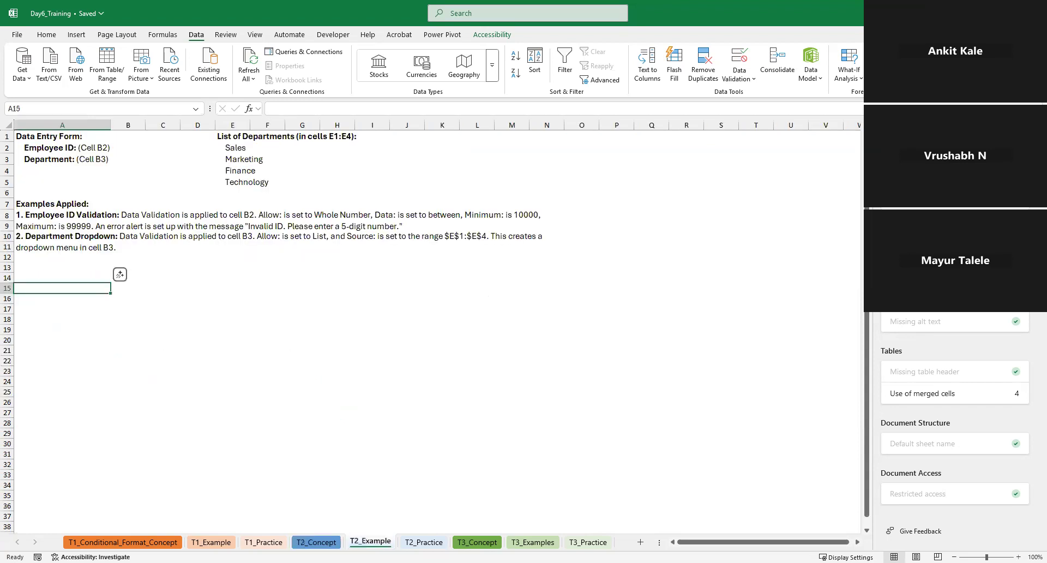
{"action": "left_click", "coordinate": [270, 342]}
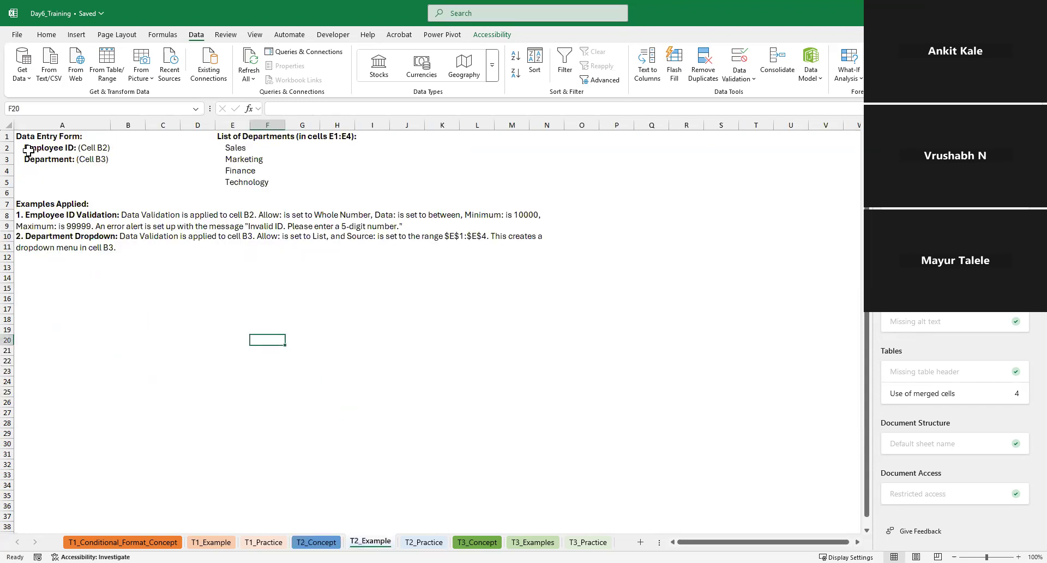
{"action": "left_click_drag", "start_coordinate": [56, 148], "coordinate": [60, 163]}
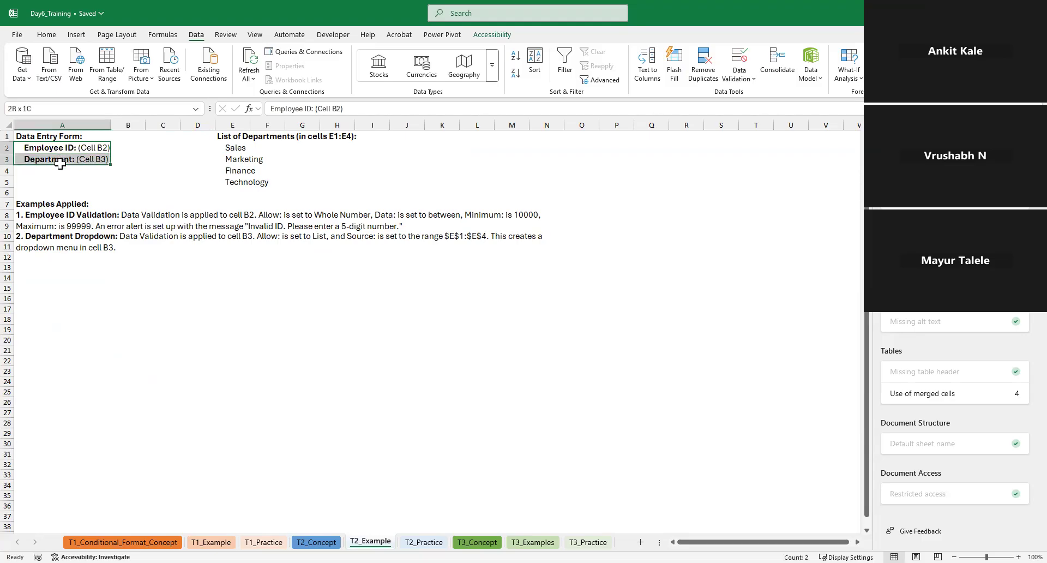
- Set up data validation for cell B2 that allows only whole numbers between 10000 and 99999
{"action": "left_click", "coordinate": [130, 146]}
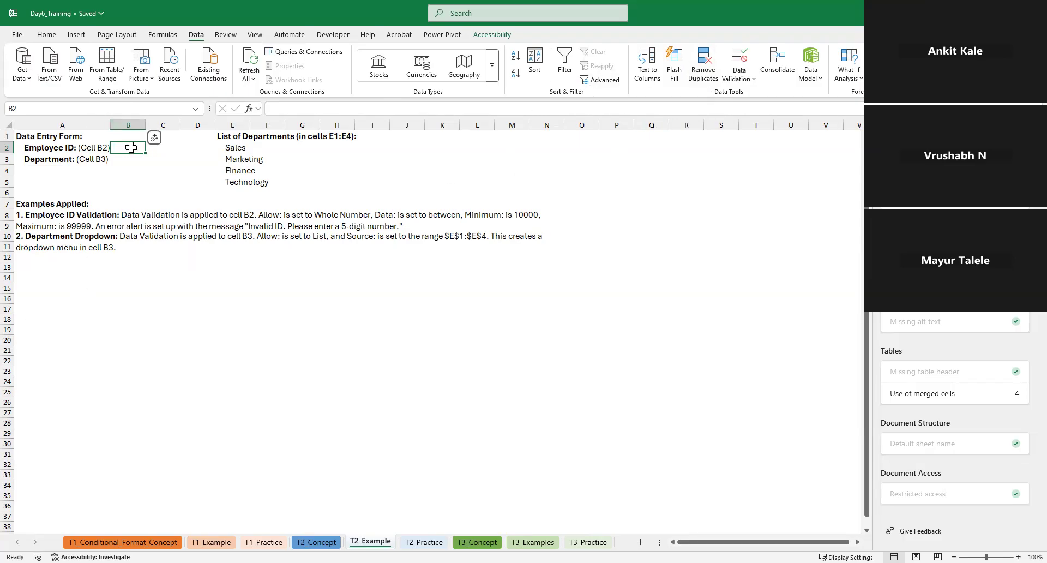
{"action": "left_click", "coordinate": [739, 73]}
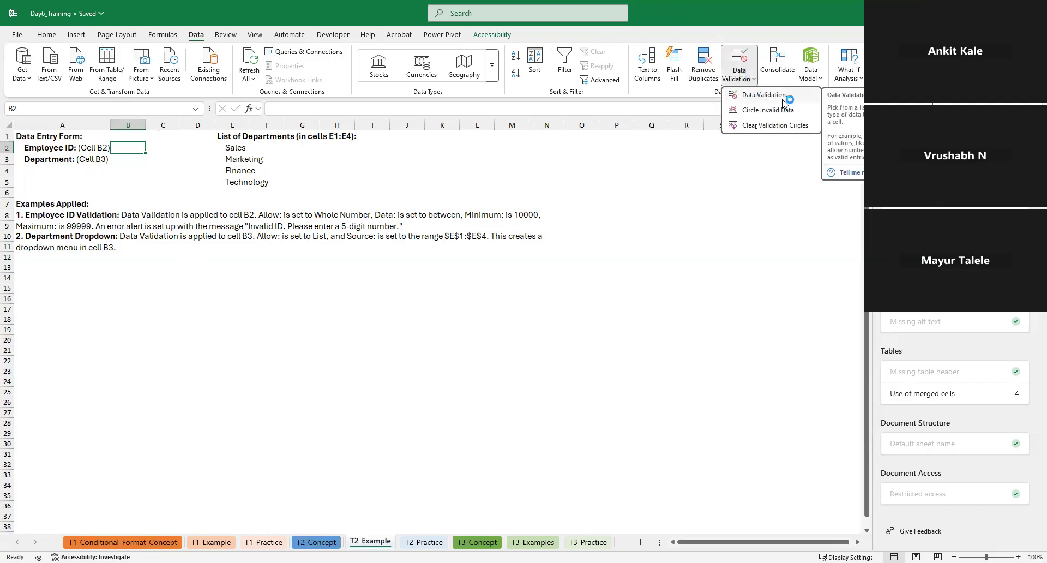
{"action": "left_click", "coordinate": [785, 101]}
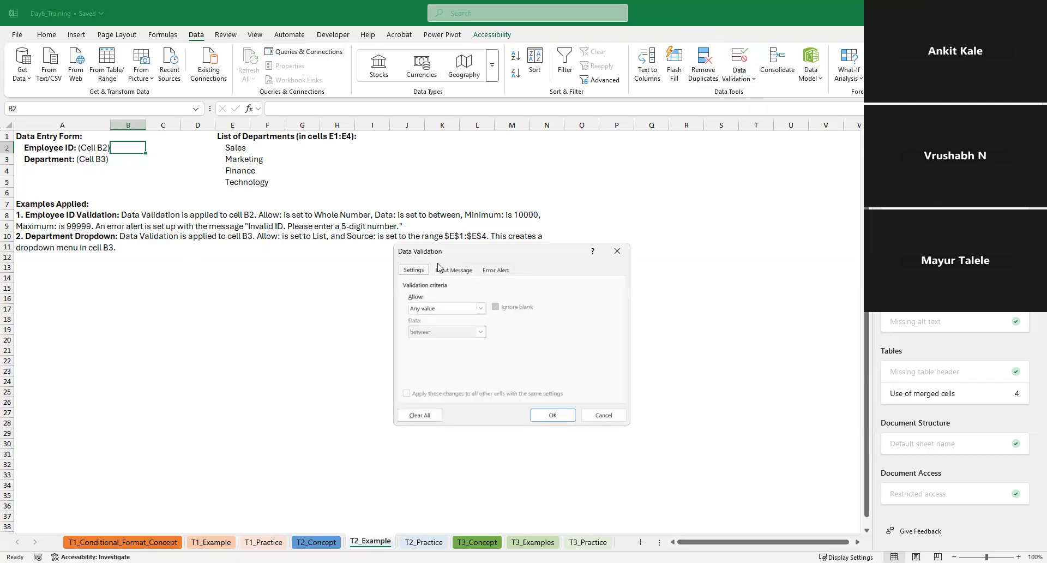
{"action": "left_click", "coordinate": [451, 276]}
{"action": "left_click", "coordinate": [426, 274]}
{"action": "left_click", "coordinate": [441, 311]}
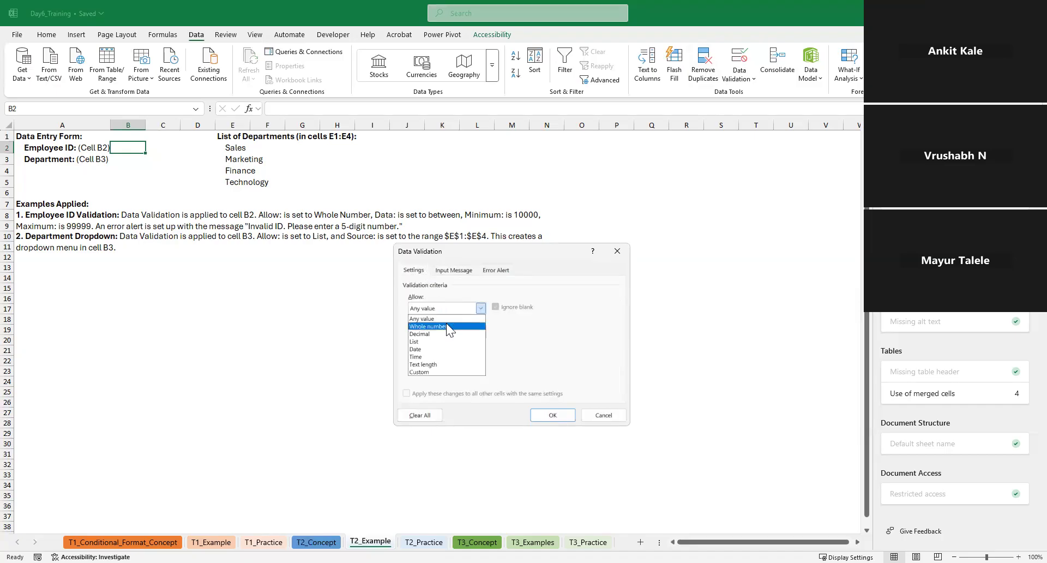
{"action": "left_click", "coordinate": [446, 326]}
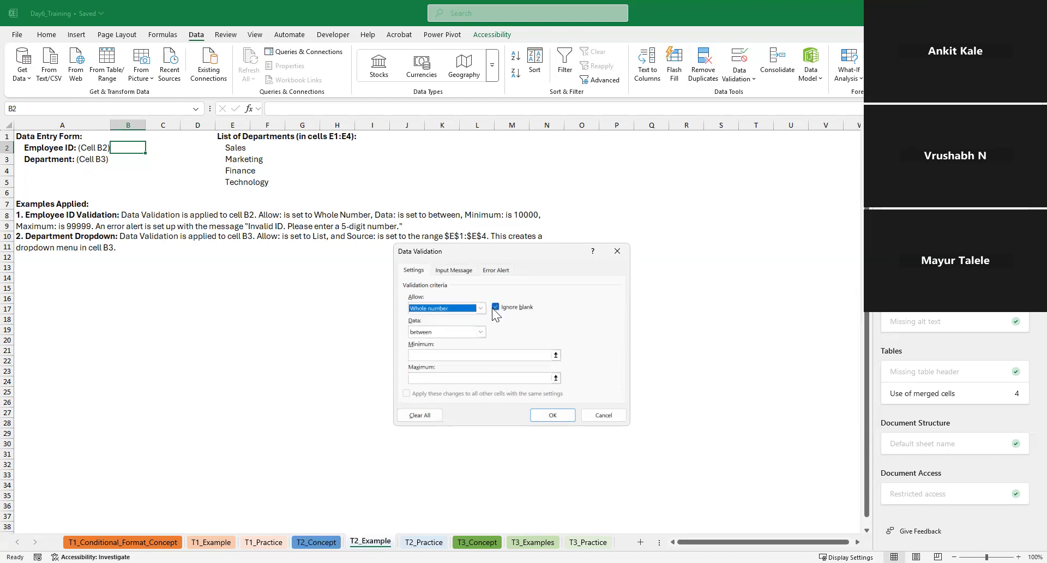
{"action": "left_click", "coordinate": [468, 355]}
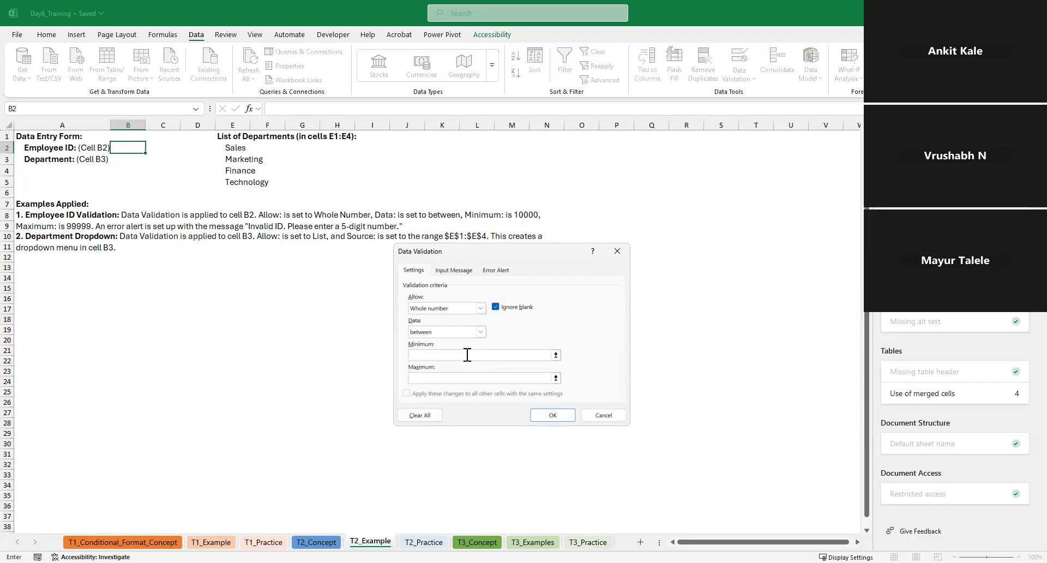
{"action": "type", "text": "10000"}
{"action": "key", "text": "Tab"}
{"action": "type", "text": "99999"}
- Give the B2 validation a Stop error alert titled "Invalid ID" with the message "Please enter a 5 digit number" and confirm the rule
{"action": "left_click", "coordinate": [499, 270]}
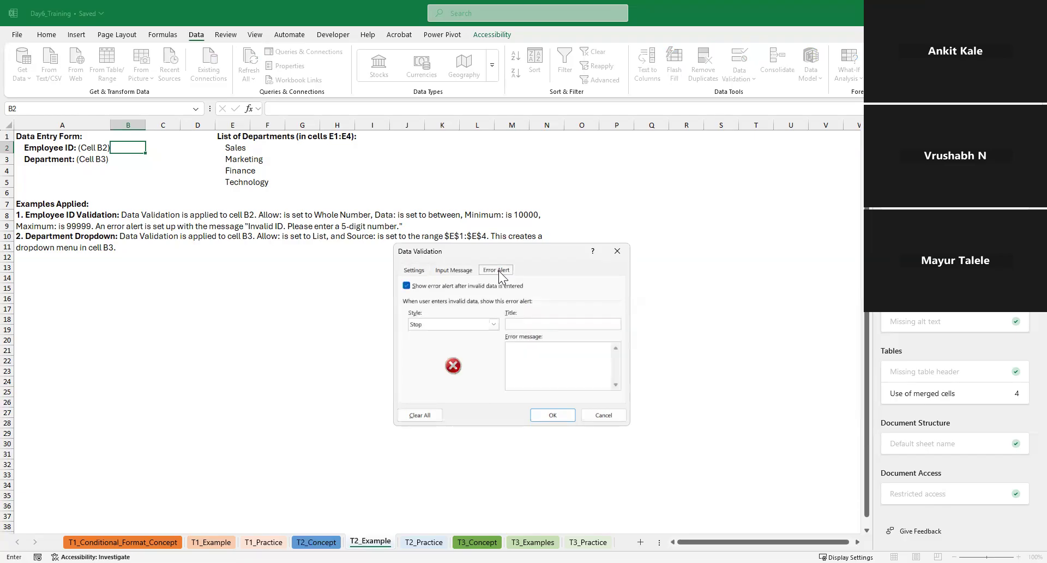
{"action": "left_click", "coordinate": [533, 326]}
{"action": "type", "text": "Invalid IDPlease"}
{"action": "key", "text": "BackSpace"}
{"action": "key", "text": "BackSpace"}
{"action": "key", "text": "BackSpace"}
{"action": "key", "text": "BackSpace"}
{"action": "key", "text": "BackSpace"}
{"action": "type", "text": "lease enter a 5 digit number"}
{"action": "left_click", "coordinate": [552, 415]}
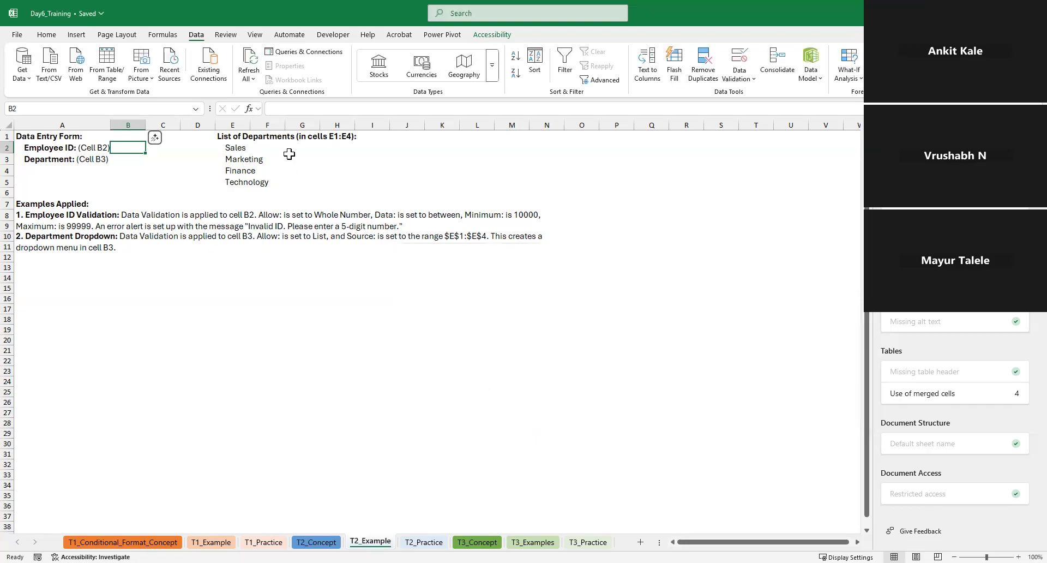
- Test the validation in B2 by entering 1, and retry with a five-digit number just above the minimum
{"action": "type", "text": "1\\"}
{"action": "key", "text": "BackSpace"}
{"action": "key", "text": "Return"}
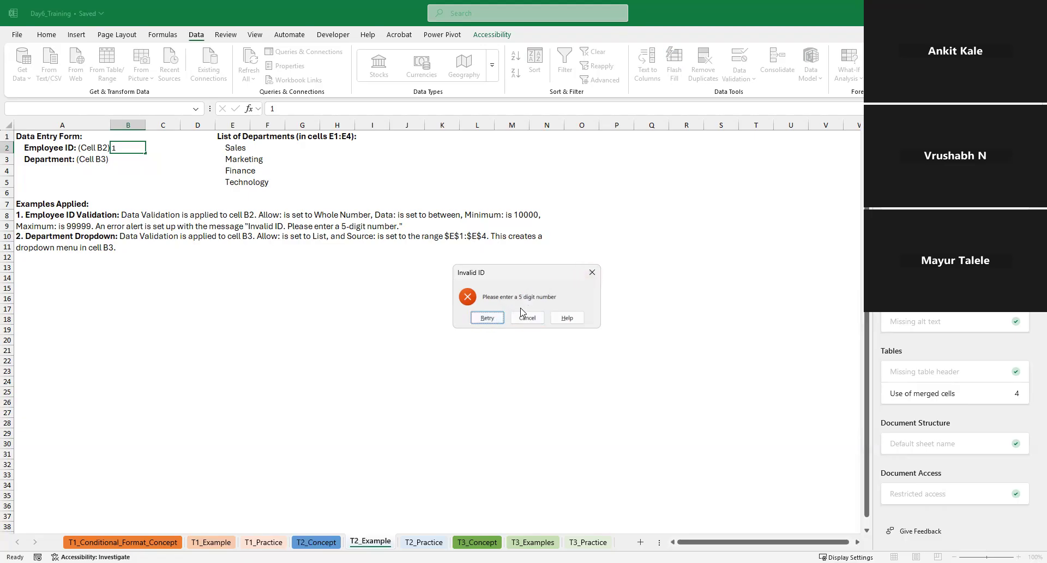
{"action": "left_click", "coordinate": [487, 318]}
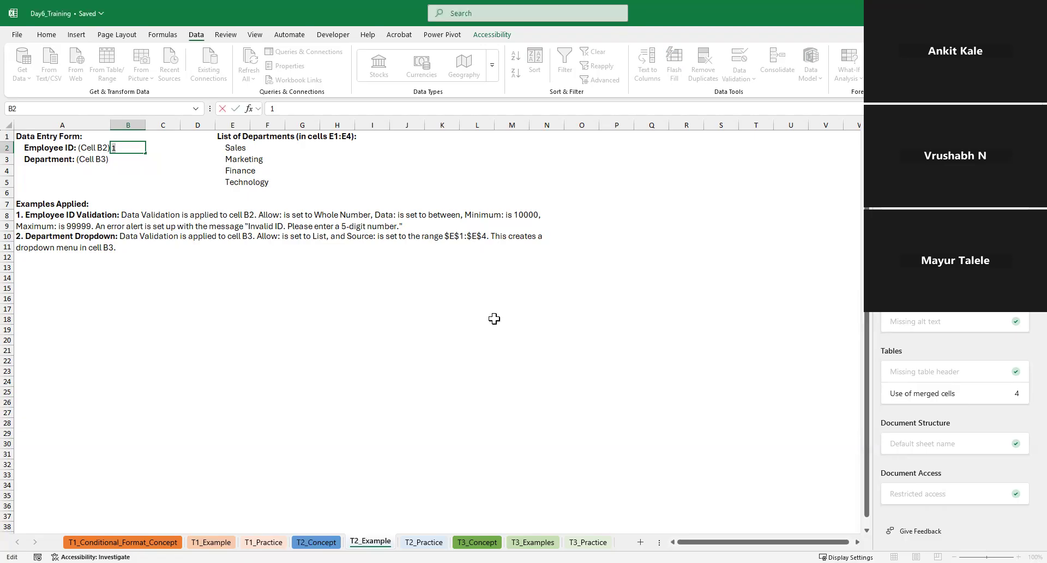
{"action": "type", "text": "000"}
{"action": "key", "text": "BackSpace"}
{"action": "key", "text": "Return"}
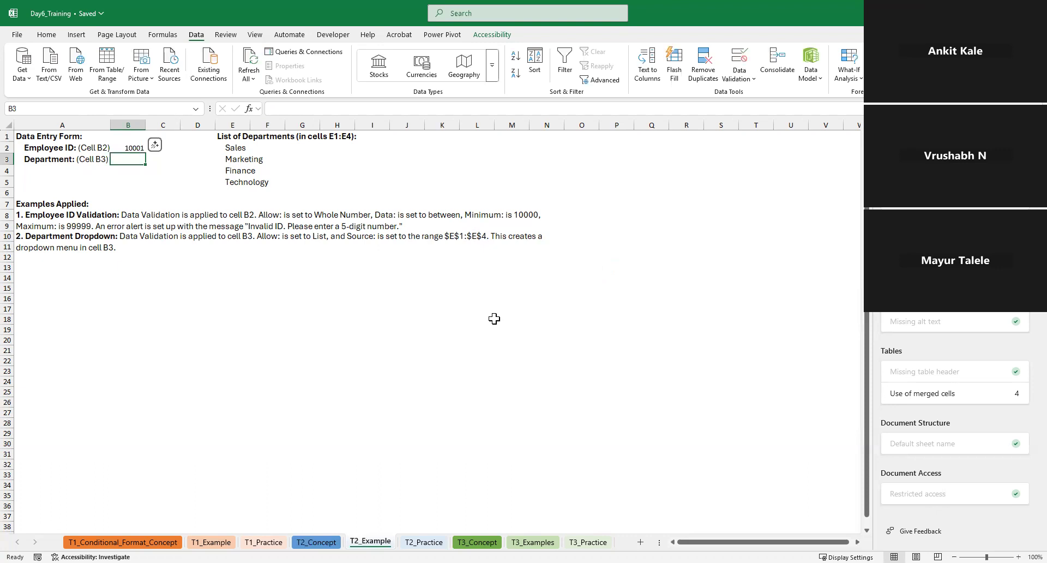
- Replace the Employee ID in B2 with the lowest number the validation rule allows
{"action": "key", "text": "Up"}
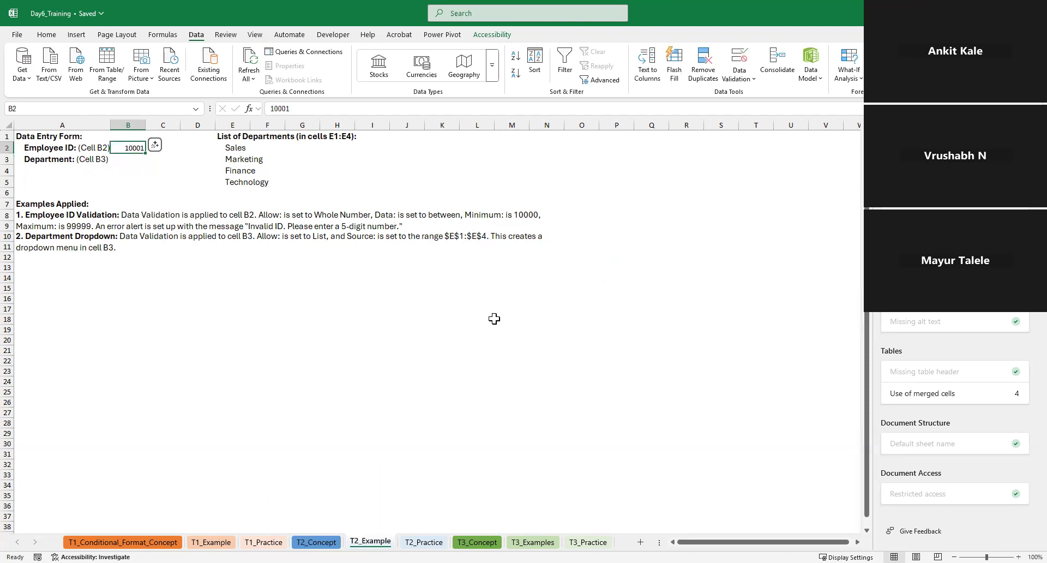
{"action": "type", "text": "10000"}
{"action": "key", "text": "Return"}
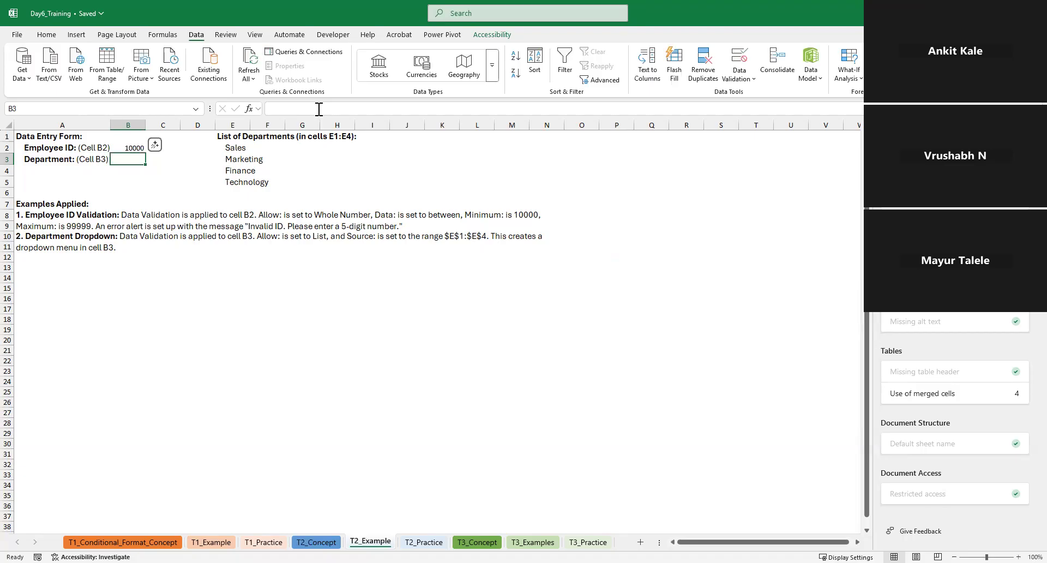
- Test the Employee ID validation in B2 by entering the four-digit value 1000, and retry with the letter A
{"action": "key", "text": "Up"}
{"action": "left_click", "coordinate": [319, 109]}
{"action": "key", "text": "BackSpace"}
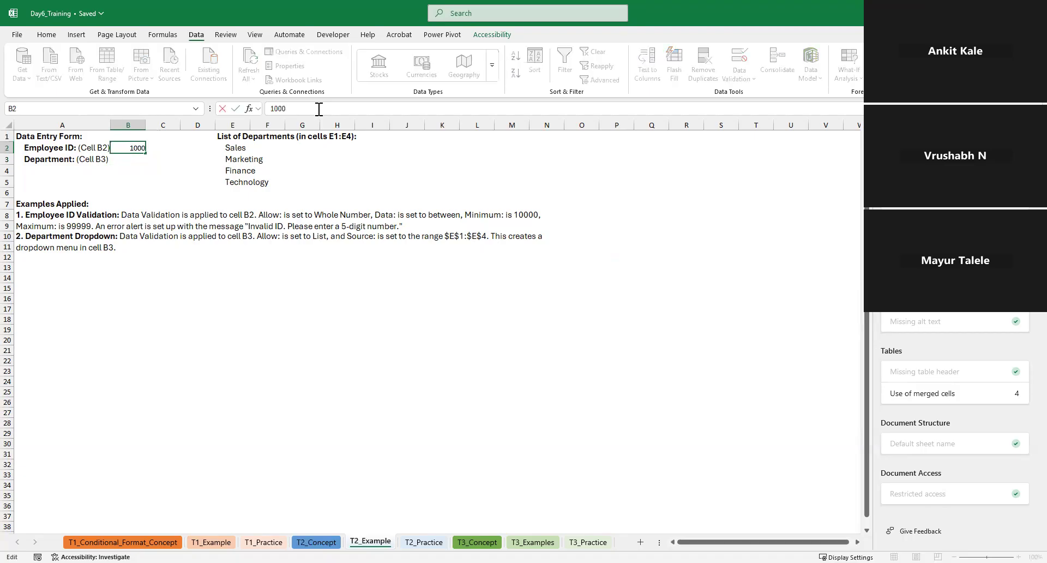
{"action": "key", "text": "Return"}
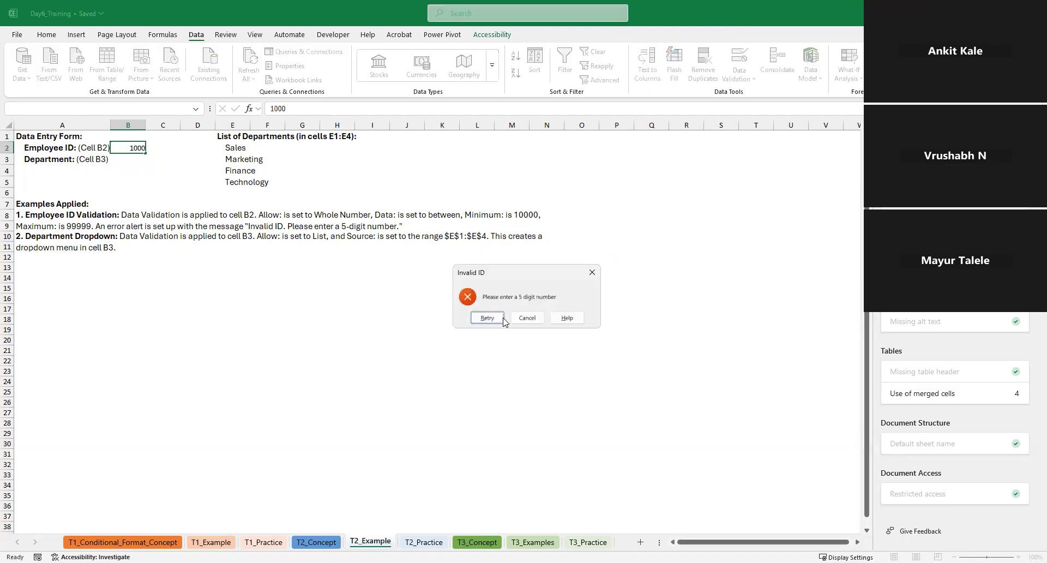
{"action": "left_click", "coordinate": [475, 318]}
{"action": "type", "text": "A"}
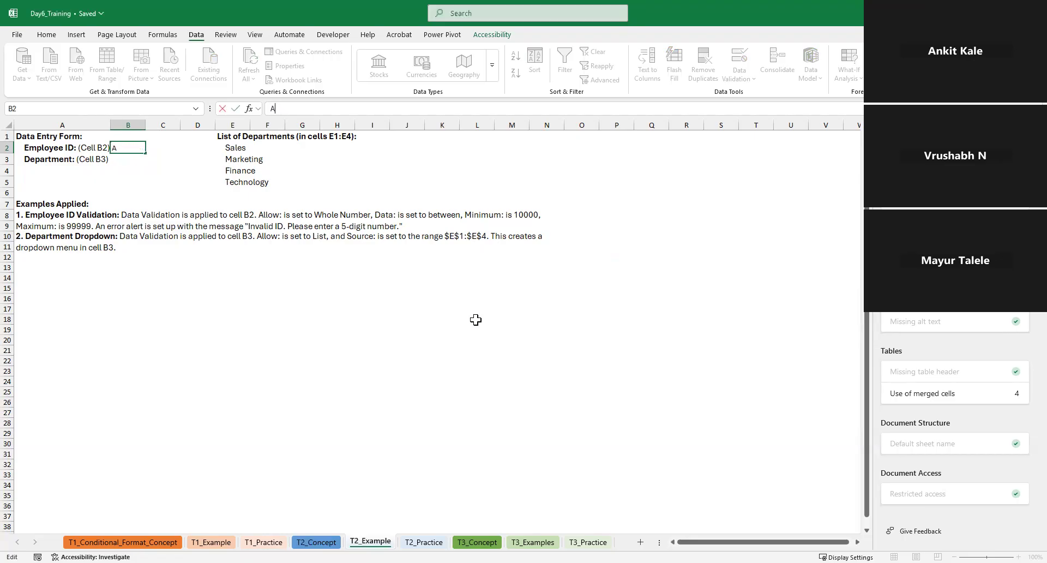
{"action": "key", "text": "Return"}
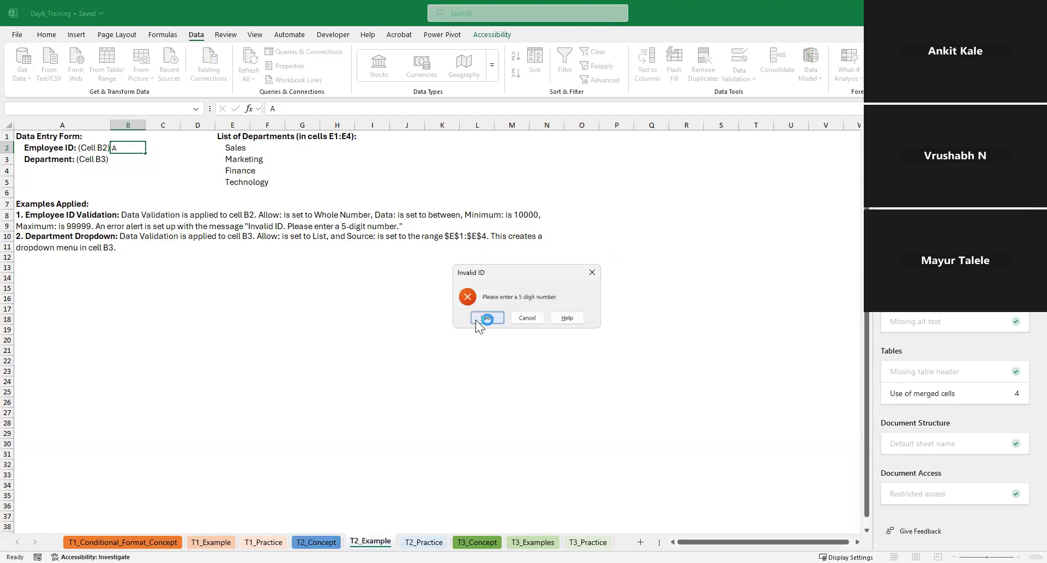
{"action": "left_click", "coordinate": [476, 319]}
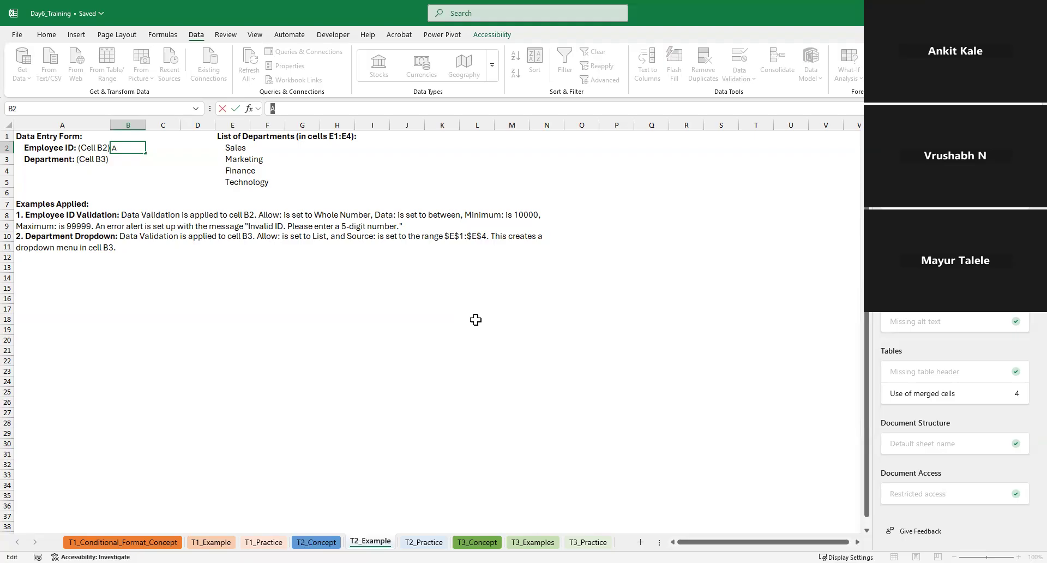
- Test B2 with the letter s, and retry with the lowest number the validation rule allows
{"action": "type", "text": "\\"}
{"action": "key", "text": "BackSpace"}
{"action": "type", "text": "s"}
{"action": "key", "text": "Return"}
{"action": "left_click", "coordinate": [480, 320]}
{"action": "key", "text": "BackSpace"}
{"action": "type", "text": "10000"}
{"action": "key", "text": "Return"}
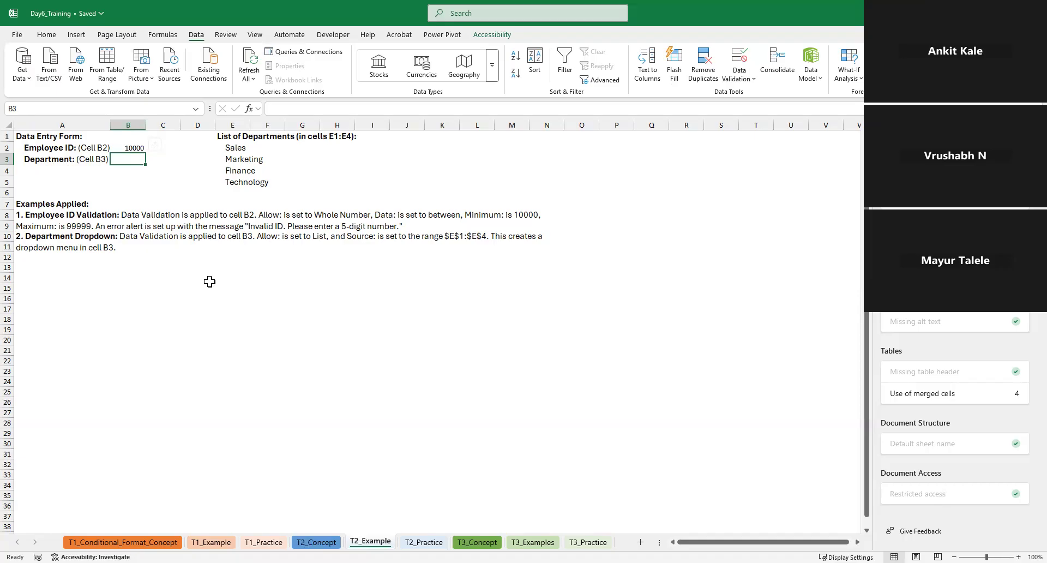
- Enter the free-text department entries sales, Makt and Fin in cells C16 to C18
{"action": "left_click", "coordinate": [151, 299]}
{"action": "type", "text": "Sales"}
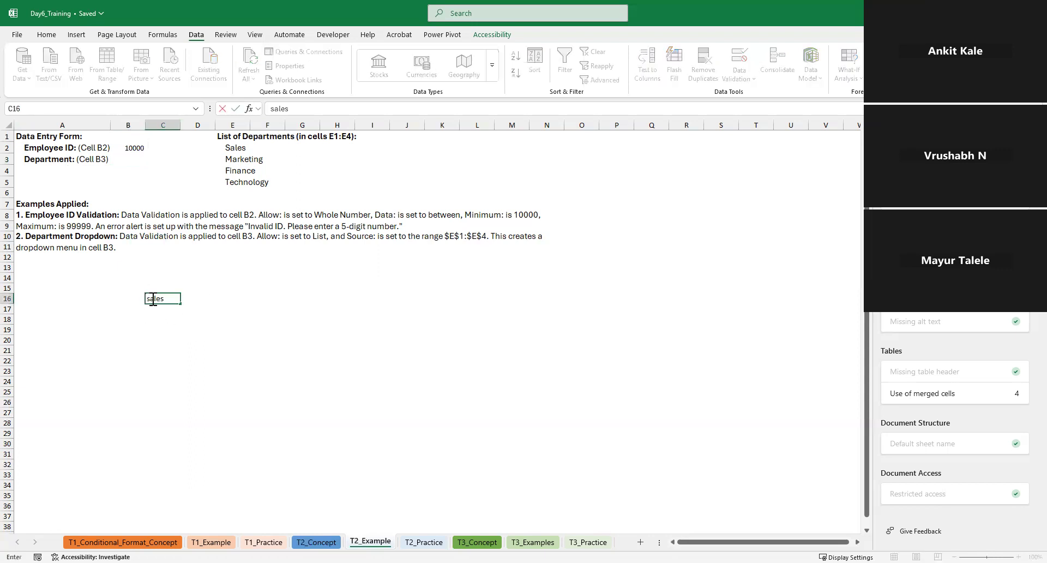
{"action": "key", "text": "Return"}
{"action": "type", "text": "Ma"}
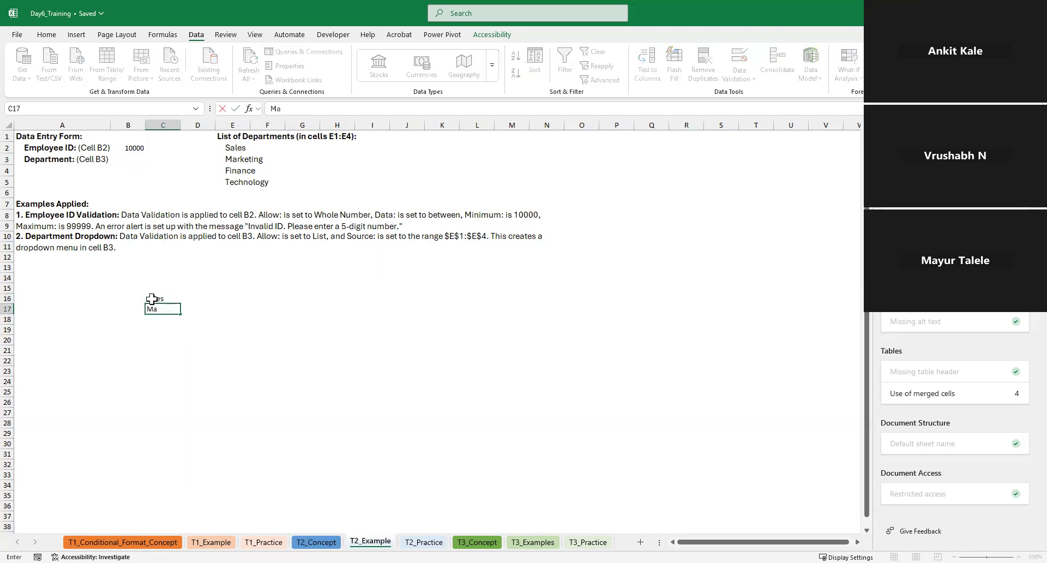
{"action": "type", "text": "k"}
{"action": "key", "text": "Return"}
{"action": "type", "text": "Ma"}
{"action": "key", "text": "BackSpace"}
{"action": "key", "text": "BackSpace"}
{"action": "type", "text": "Fin"}
{"action": "key", "text": "Return"}
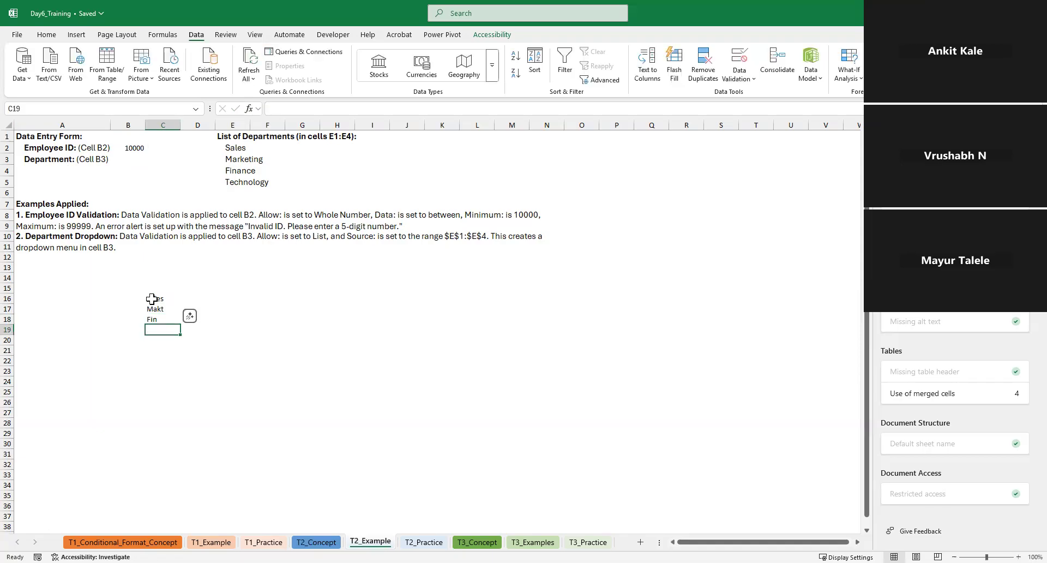
- Clear the sample department entries from C16:C18
{"action": "key", "text": "Up"}
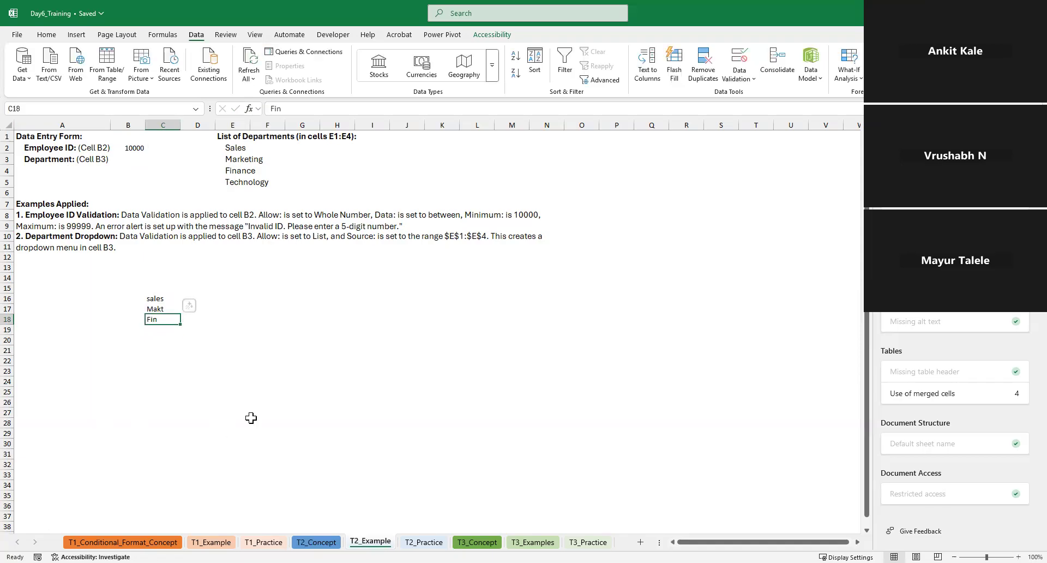
{"action": "key", "text": "Up"}
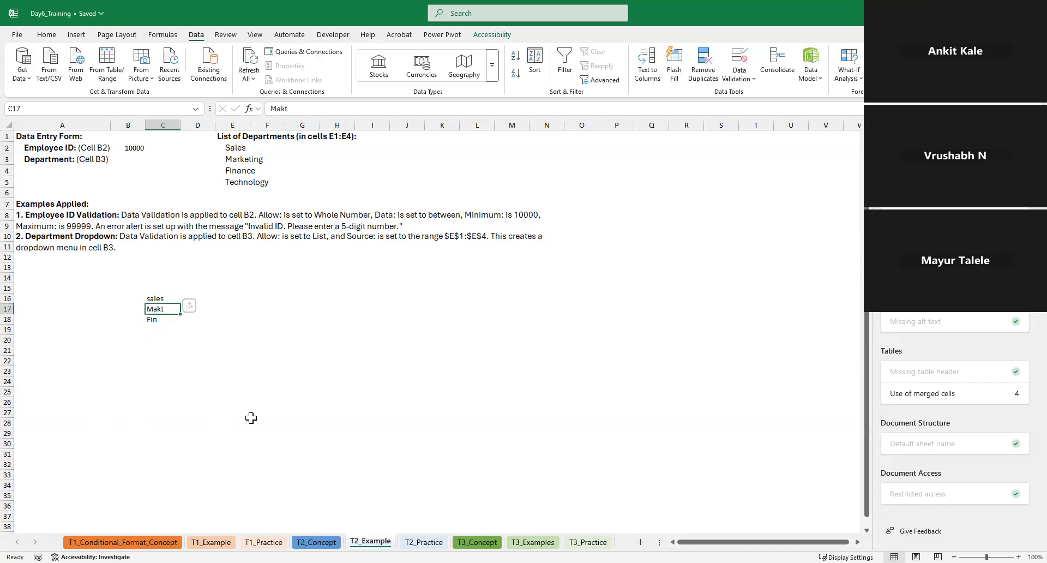
{"action": "key", "text": "Up"}
{"action": "key", "text": "shift+Down"}
{"action": "key", "text": "shift+Down"}
{"action": "key", "text": "Delete"}
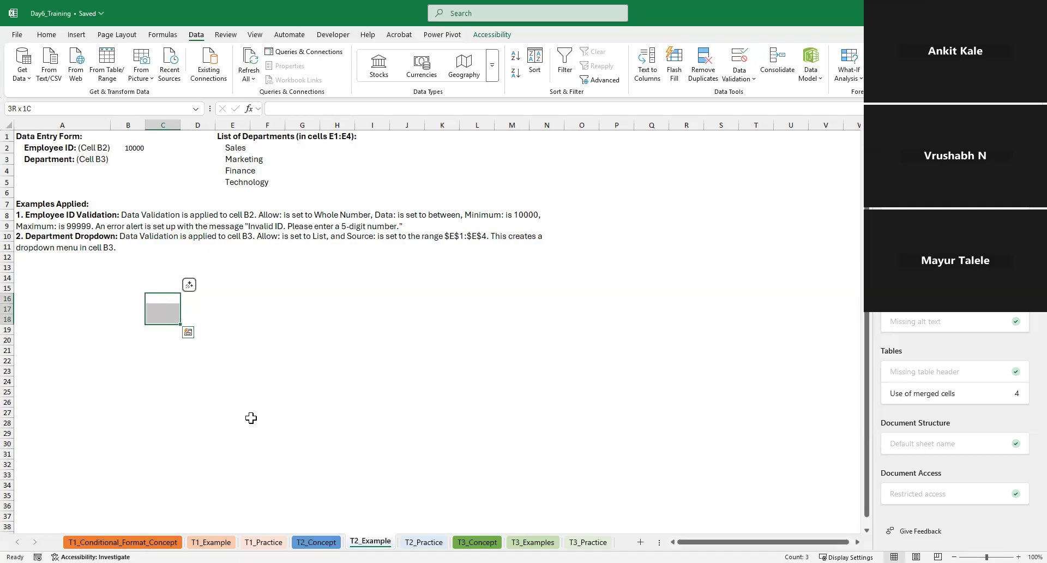
- Set up List data validation with an in-cell dropdown for Department cell B3, using $E$2:$E$5 as the source
{"action": "key", "text": "Left"}
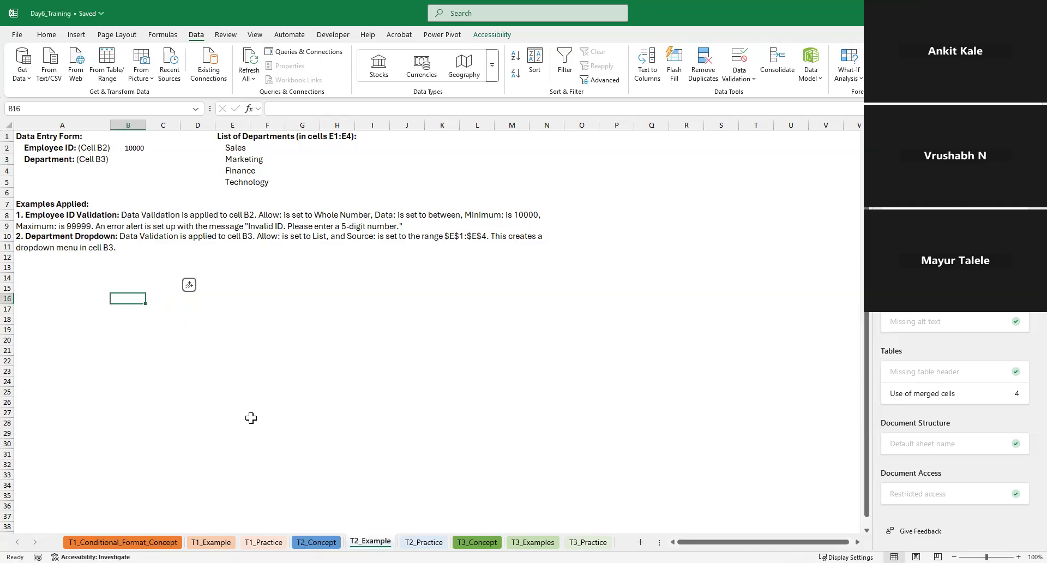
{"action": "key", "text": "ctrl+Up"}
{"action": "key", "text": "Down"}
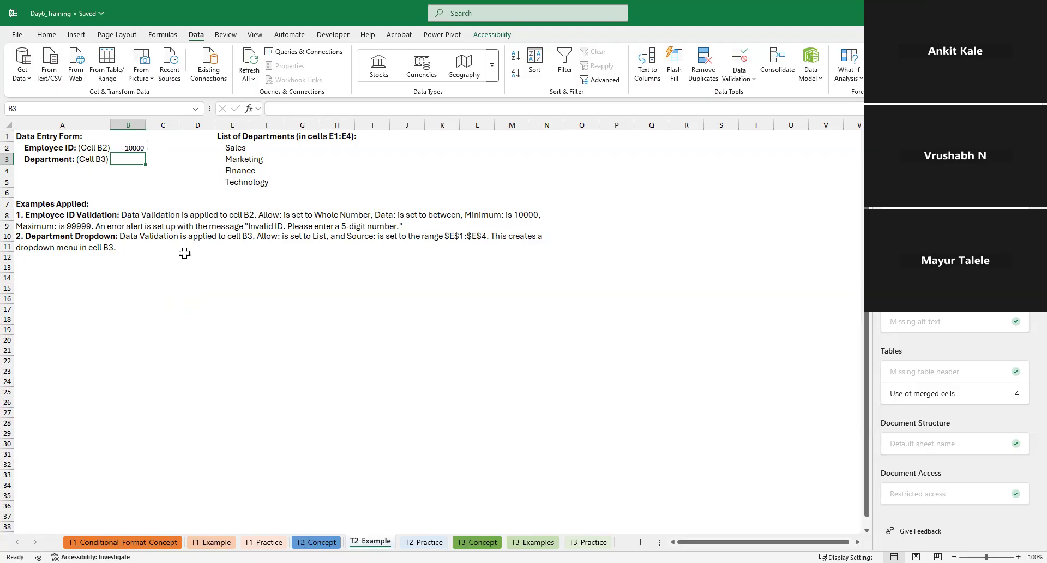
{"action": "left_click", "coordinate": [740, 79]}
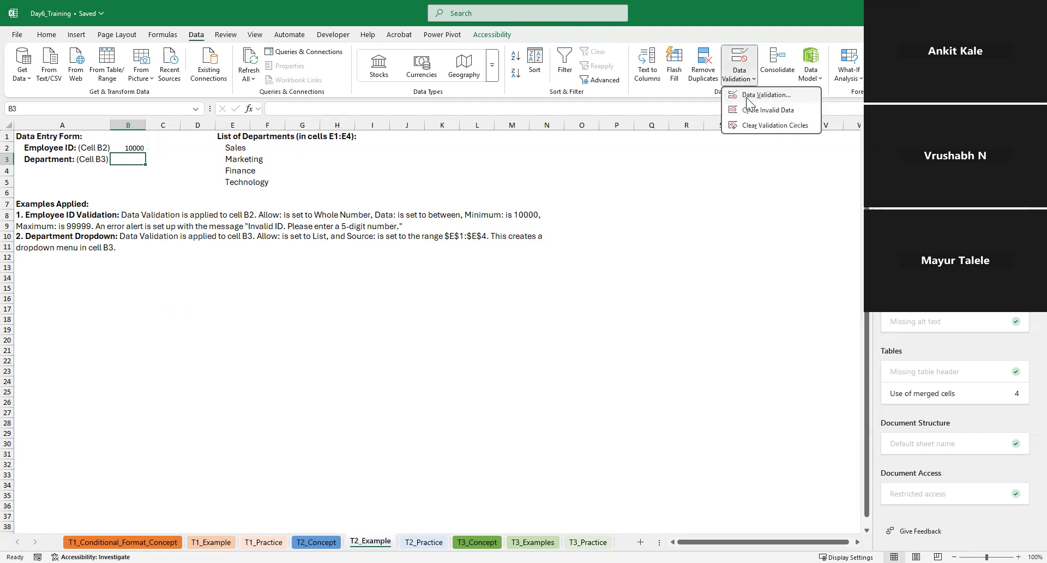
{"action": "left_click", "coordinate": [750, 96]}
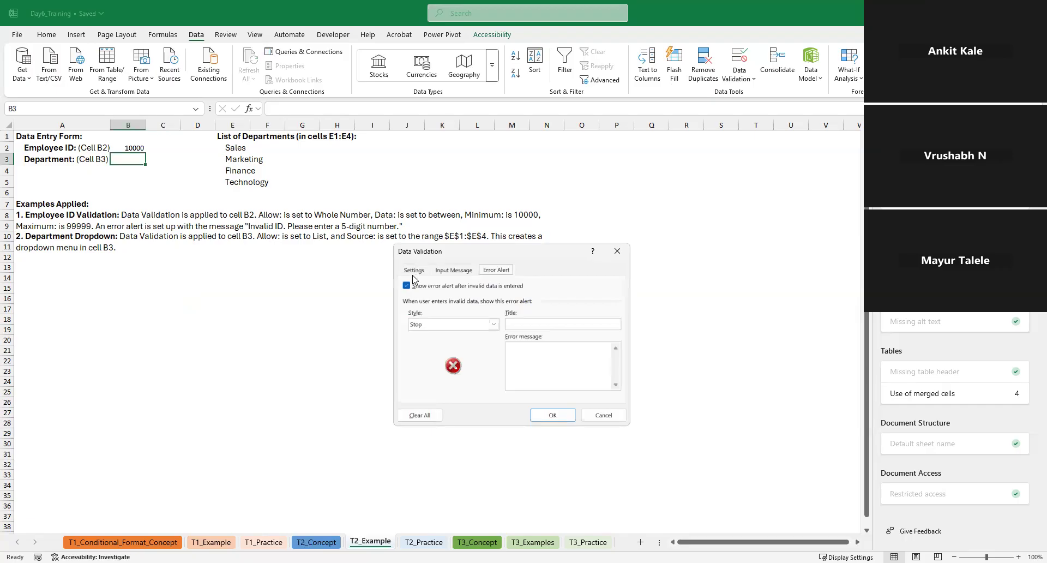
{"action": "left_click", "coordinate": [416, 270]}
{"action": "left_click", "coordinate": [452, 309]}
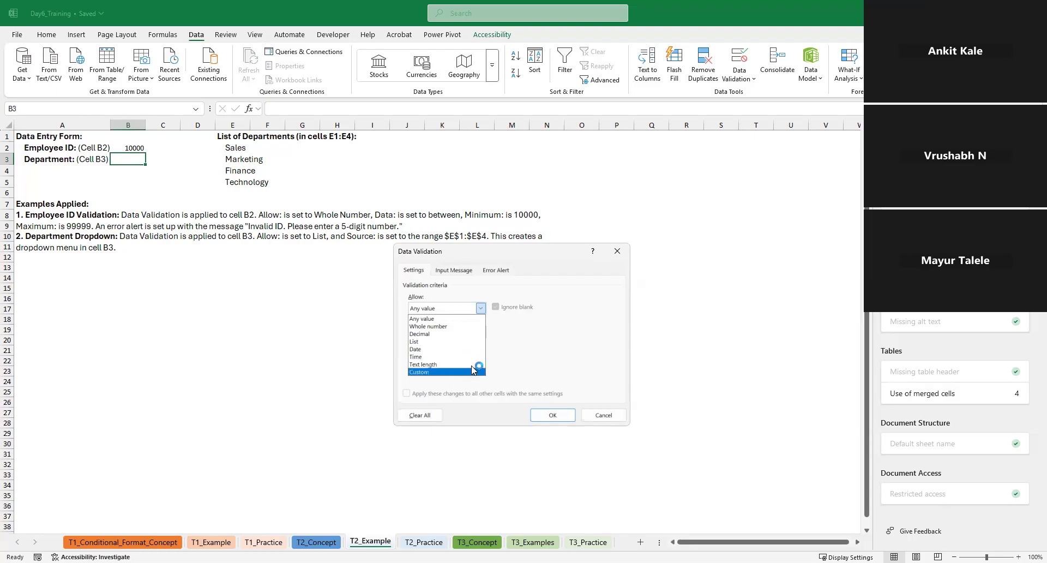
{"action": "left_click", "coordinate": [457, 343]}
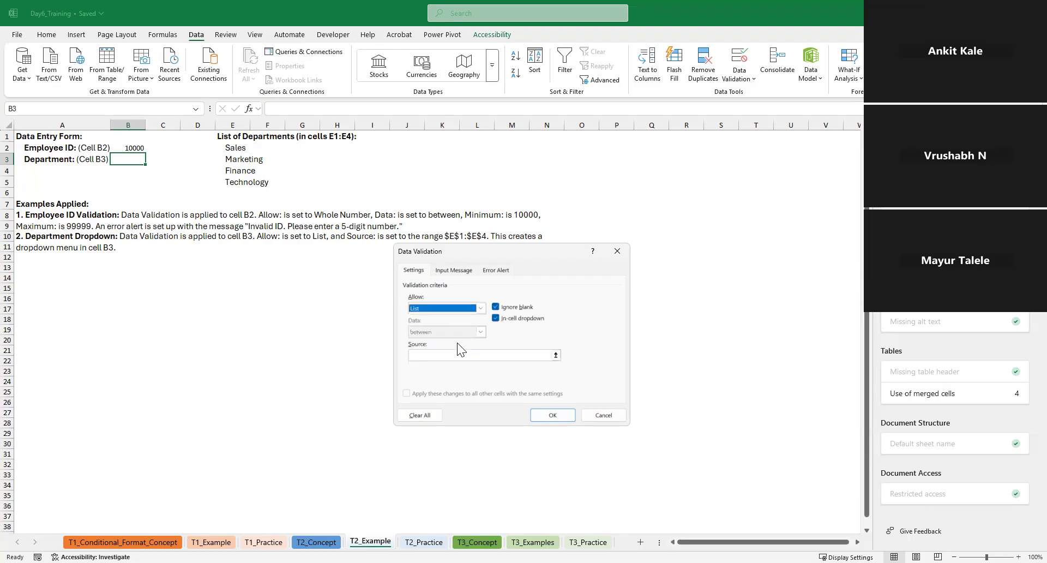
{"action": "left_click", "coordinate": [556, 355]}
{"action": "left_click_drag", "start_coordinate": [236, 150], "coordinate": [248, 182]}
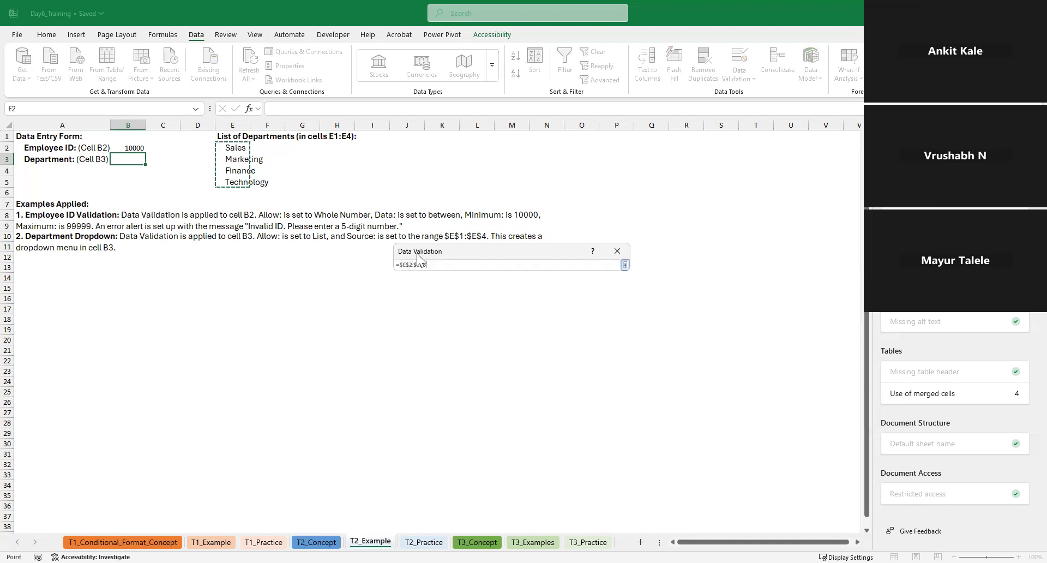
{"action": "left_click", "coordinate": [625, 264]}
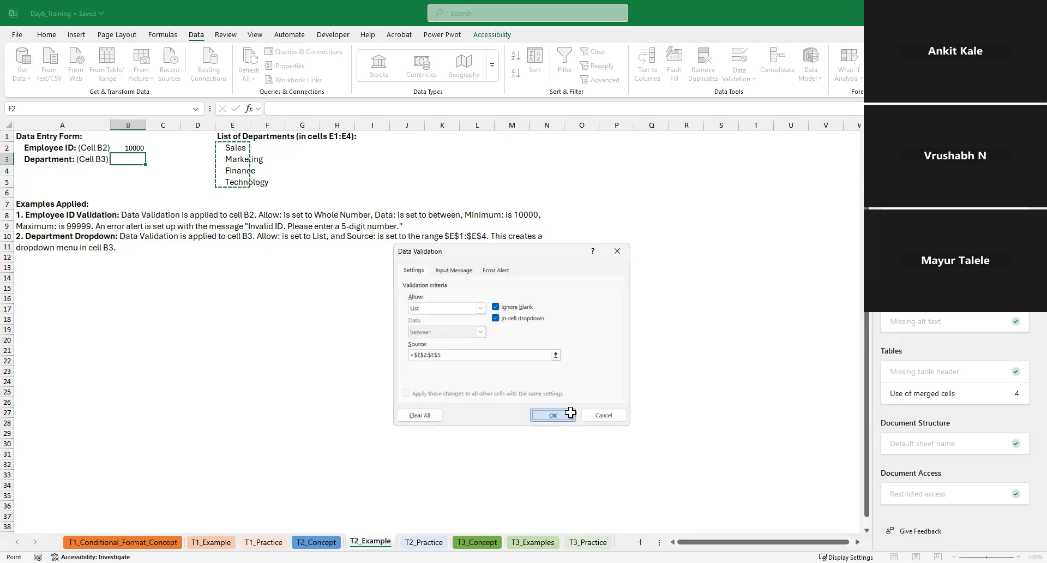
{"action": "left_click", "coordinate": [553, 415]}
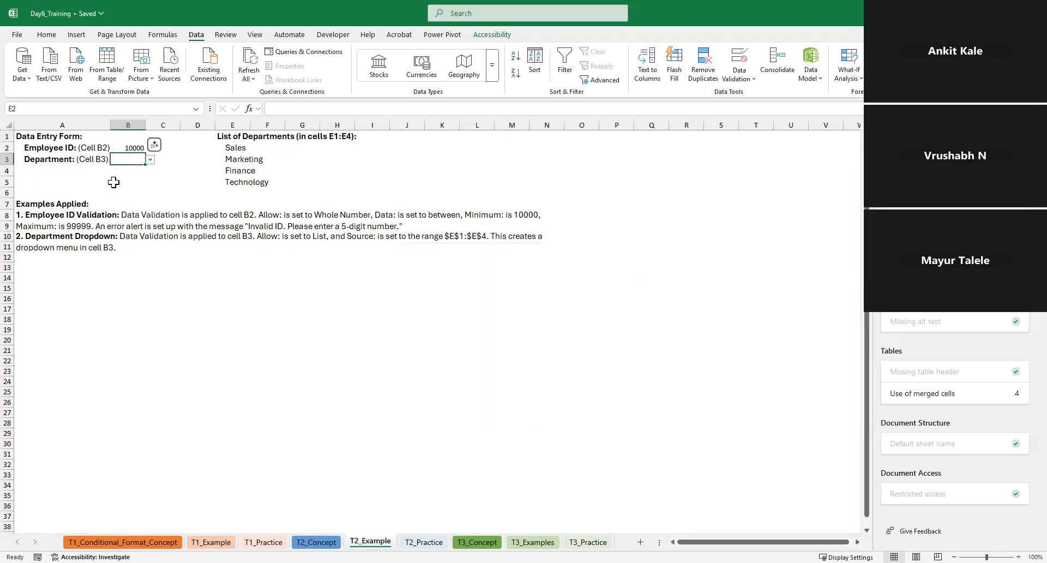
- Examine the department choices in the B3 dropdown and check whether the cells below it also have a dropdown
{"action": "left_click", "coordinate": [150, 160]}
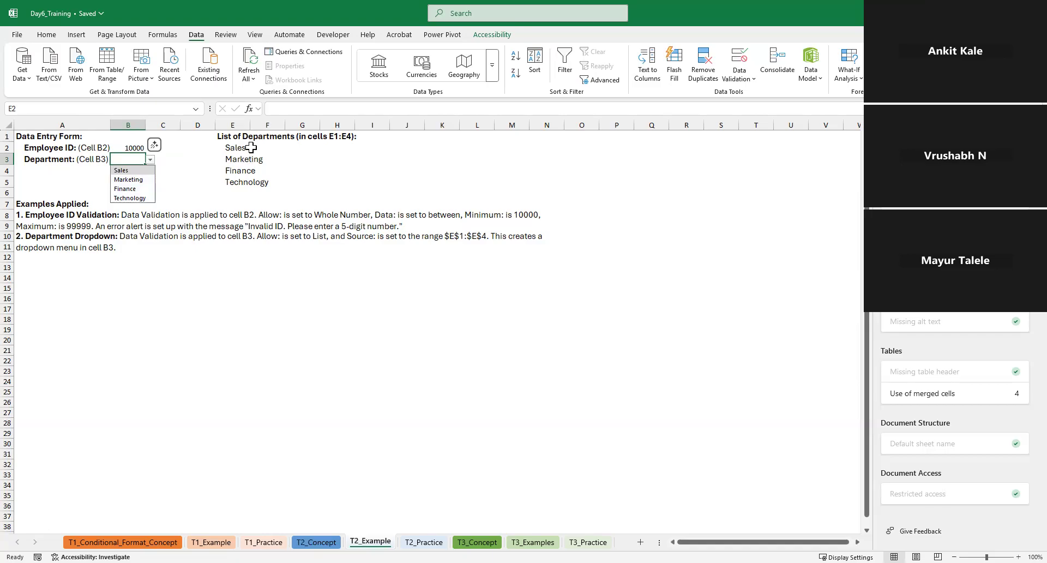
{"action": "left_click", "coordinate": [161, 254]}
{"action": "left_click", "coordinate": [127, 158]}
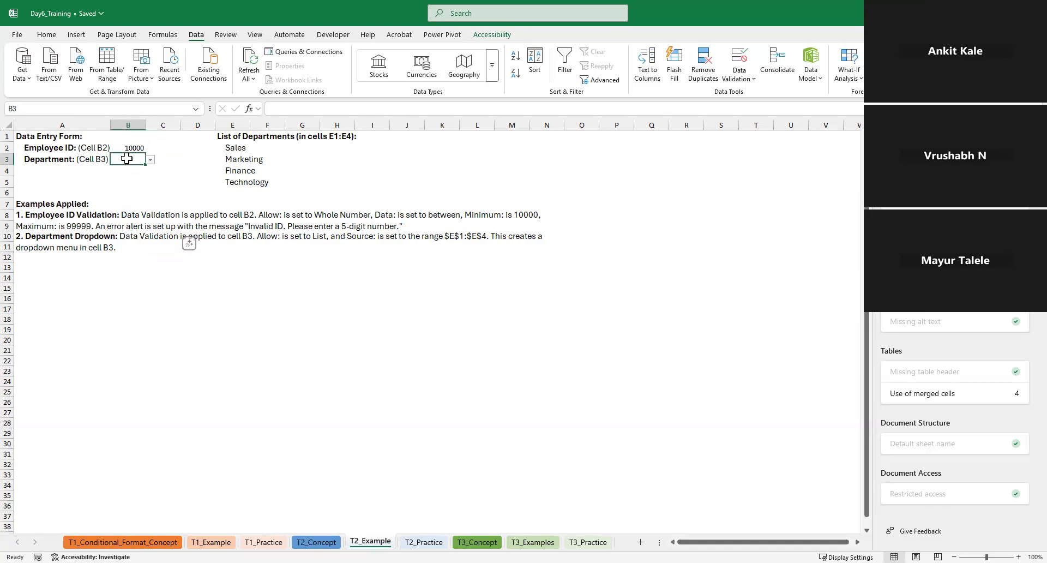
{"action": "key", "text": "Down"}
{"action": "key", "text": "Down"}
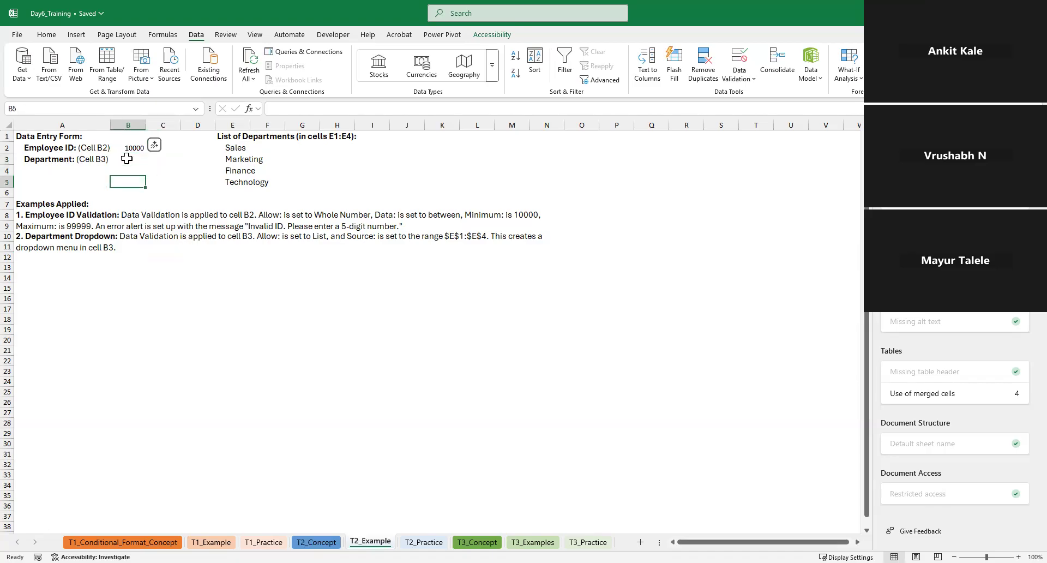
{"action": "key", "text": "Up"}
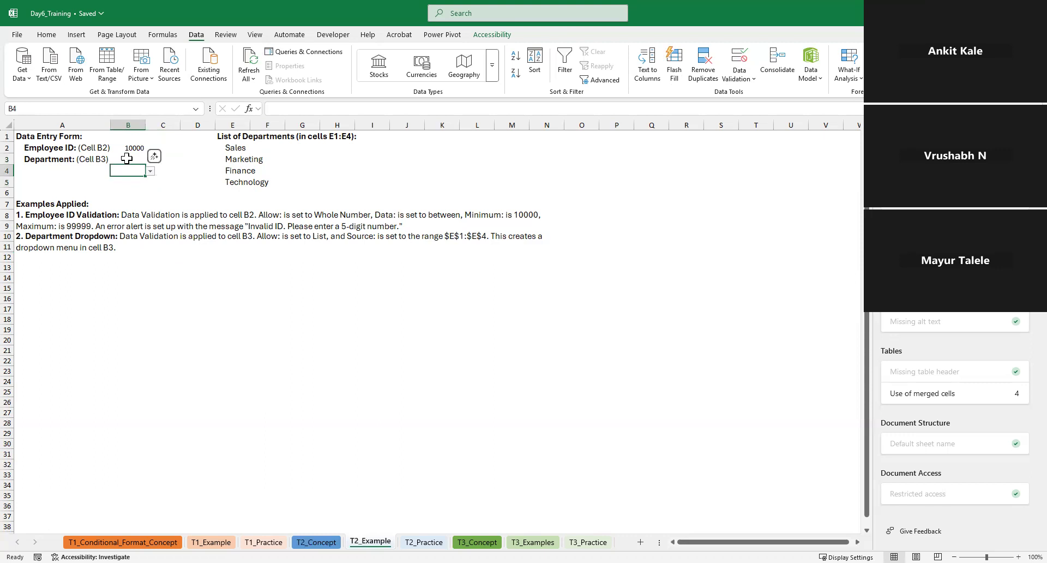
{"action": "key", "text": "shift+Up"}
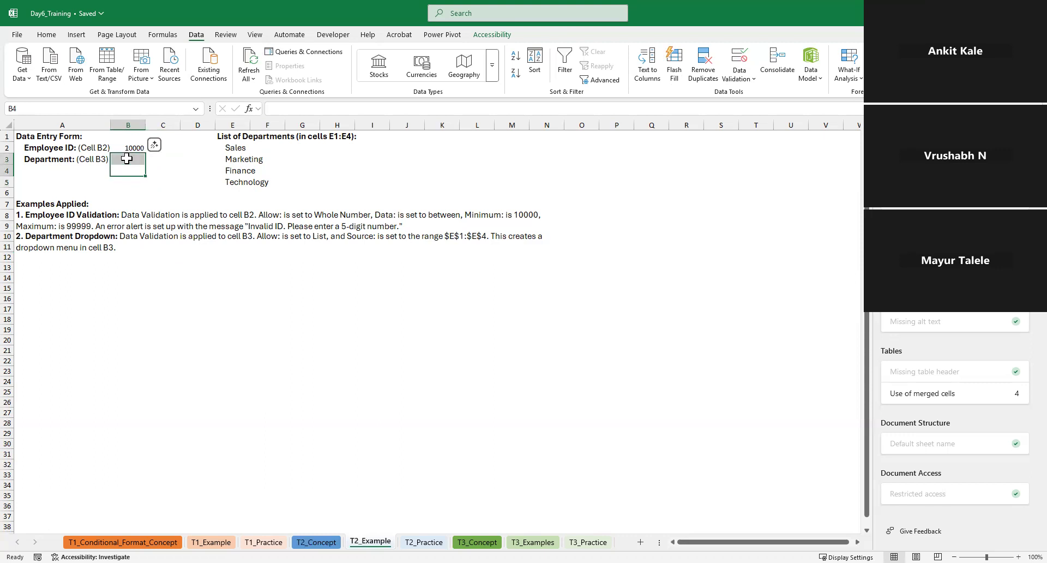
{"action": "left_click", "coordinate": [127, 158]}
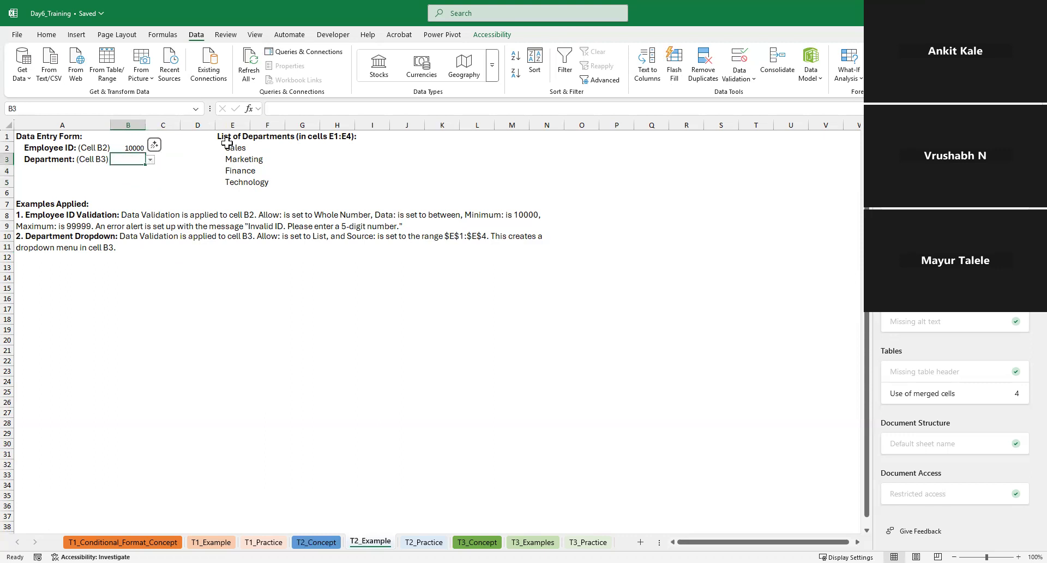
- Review the department names in E2:E5 that feed the dropdown by selecting the whole source range
{"action": "left_click", "coordinate": [237, 157]}
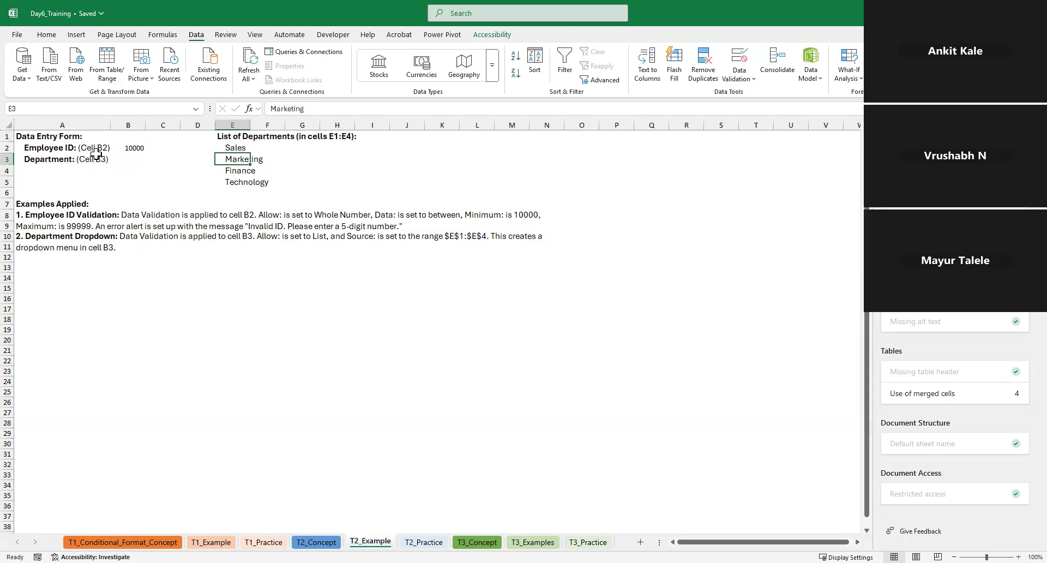
{"action": "left_click", "coordinate": [236, 146]}
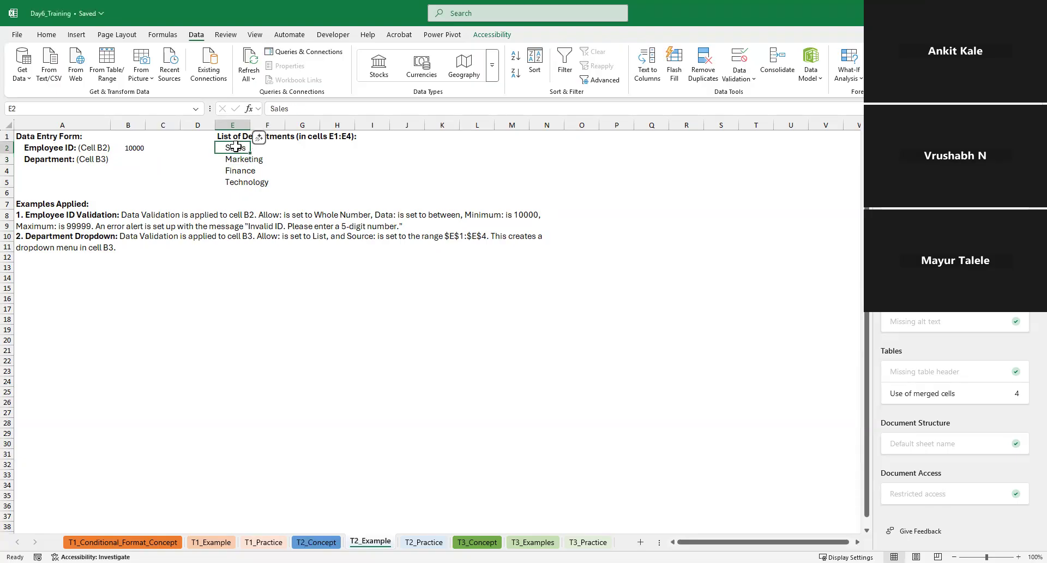
{"action": "key", "text": "shift+Down"}
{"action": "key", "text": "shift+Down"}
{"action": "key", "text": "shift+Down"}
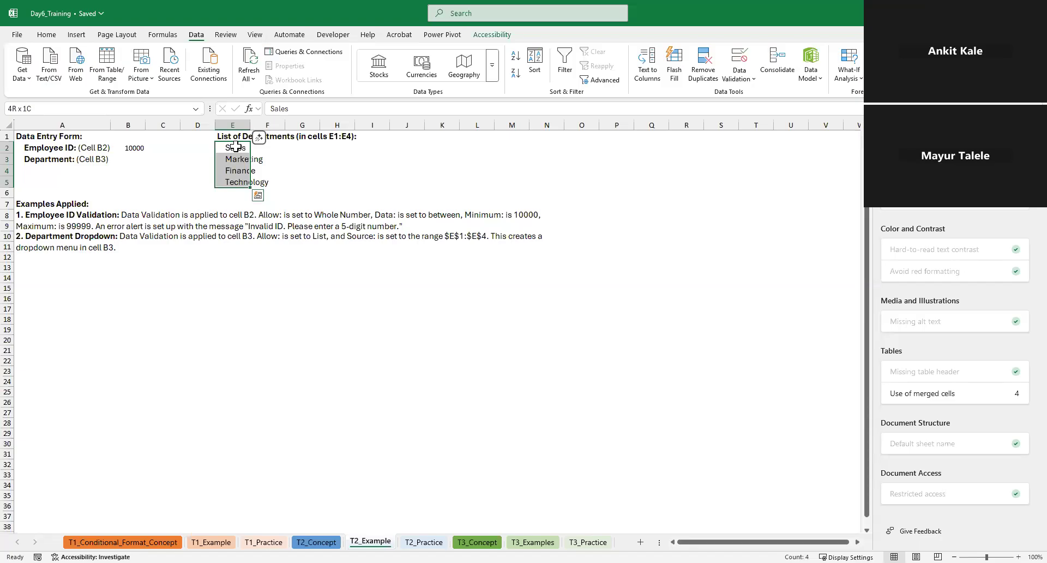
{"action": "left_click", "coordinate": [236, 146]}
{"action": "key", "text": "Up"}
{"action": "key", "text": "ctrl+Right"}
{"action": "key", "text": "Down"}
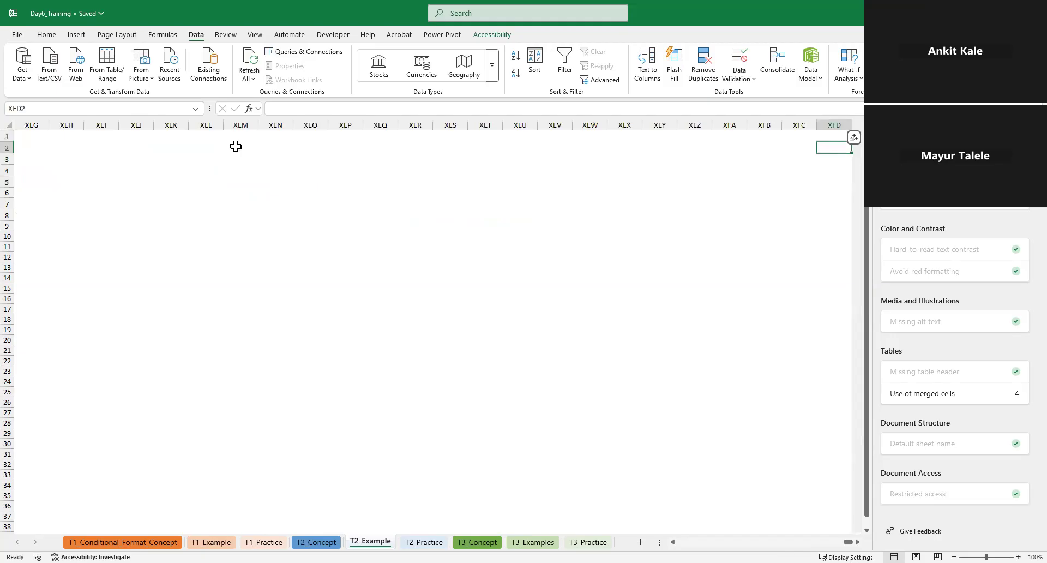
{"action": "key", "text": "ctrl+Down"}
{"action": "key", "text": "ctrl+Up"}
{"action": "key", "text": "ctrl+Left"}
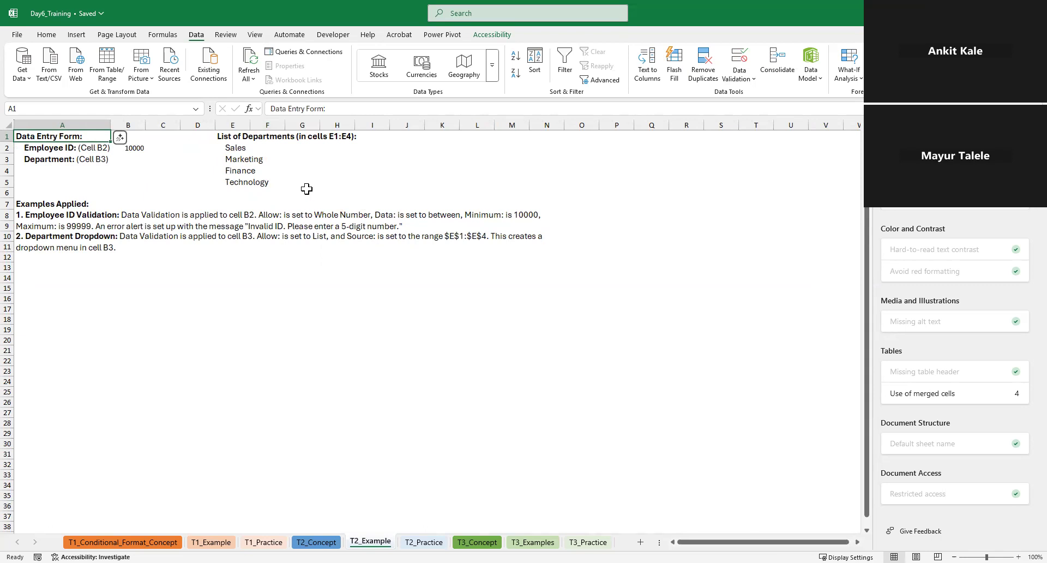
{"action": "left_click", "coordinate": [240, 159]}
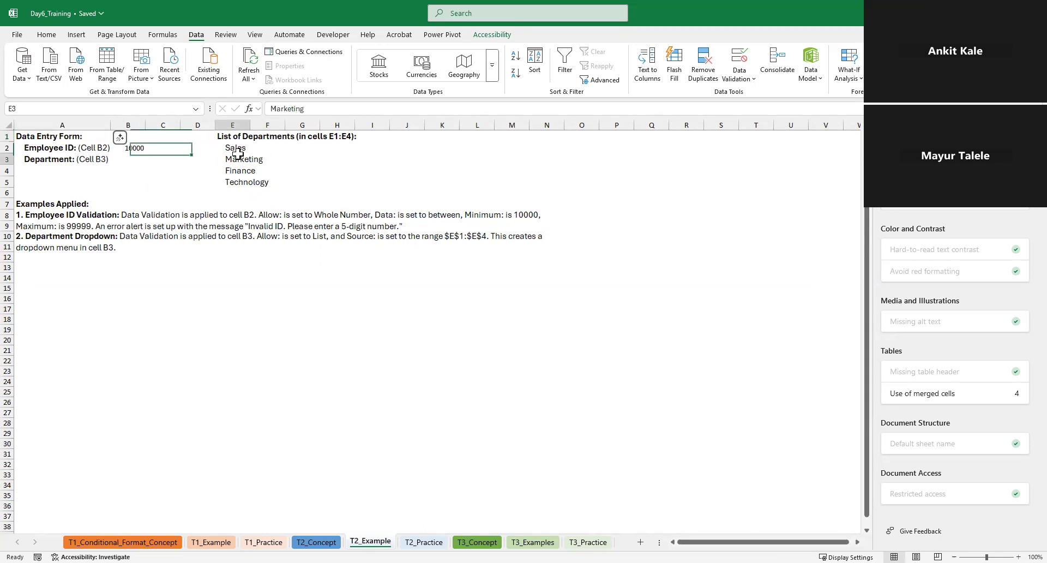
- Clear the Employee ID from B2 and switch to the T2_Practice sheet
{"action": "left_click", "coordinate": [143, 148]}
{"action": "key", "text": "Delete"}
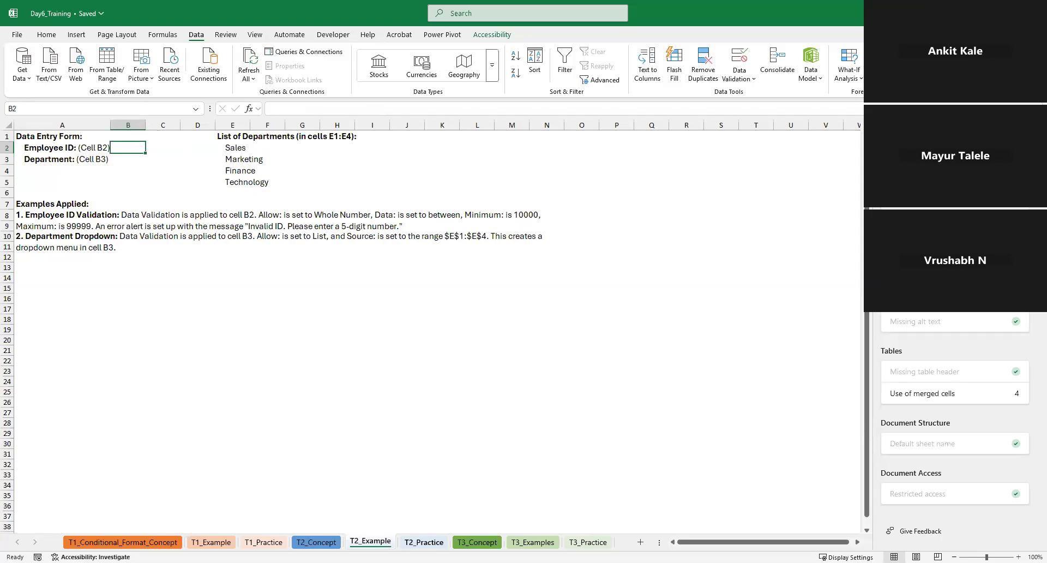
{"action": "left_click", "coordinate": [424, 541]}
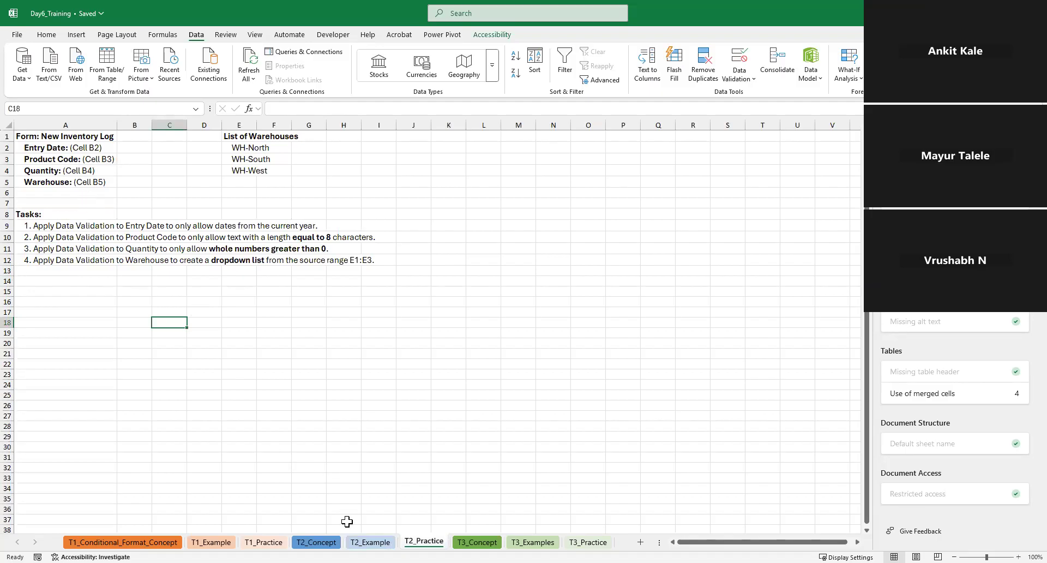
- Revisit the T2_Example and T2_Practice sheets, read the T3_Concept workflow, and move on to the T3_Examples sheet
{"action": "left_click", "coordinate": [370, 542]}
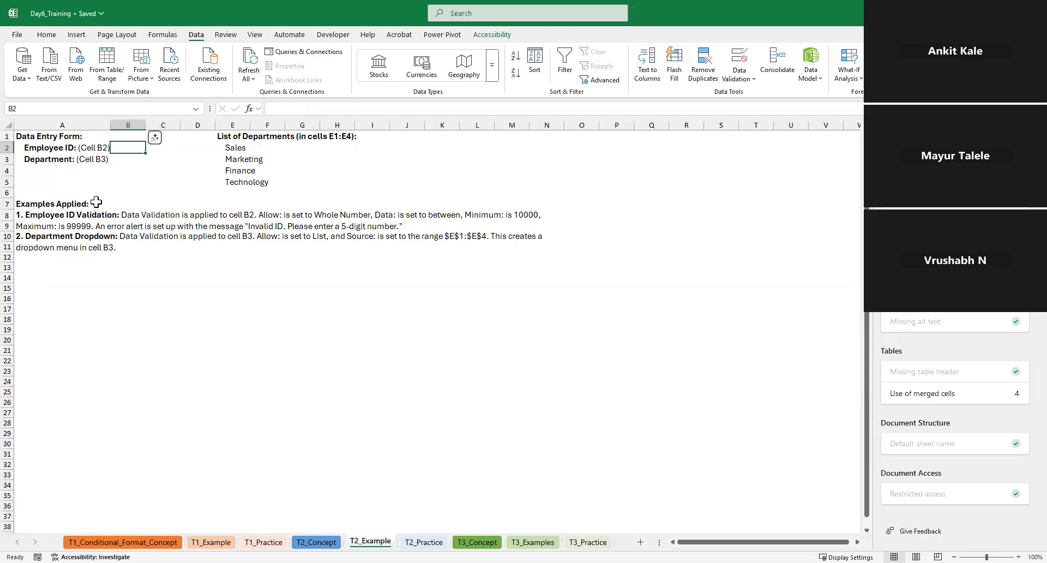
{"action": "left_click", "coordinate": [423, 542]}
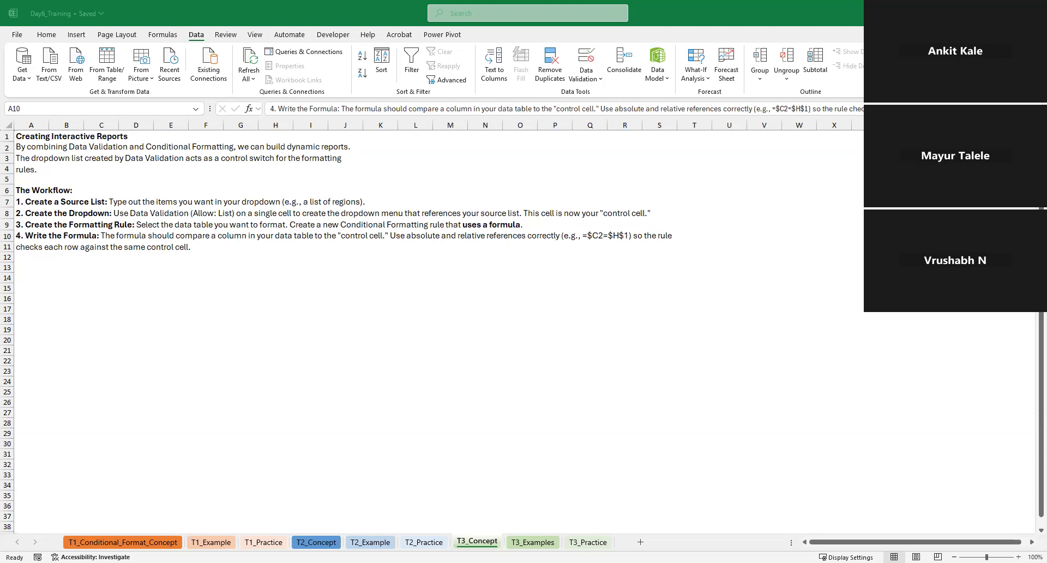
{"action": "key", "text": "ctrl+Page_Down"}
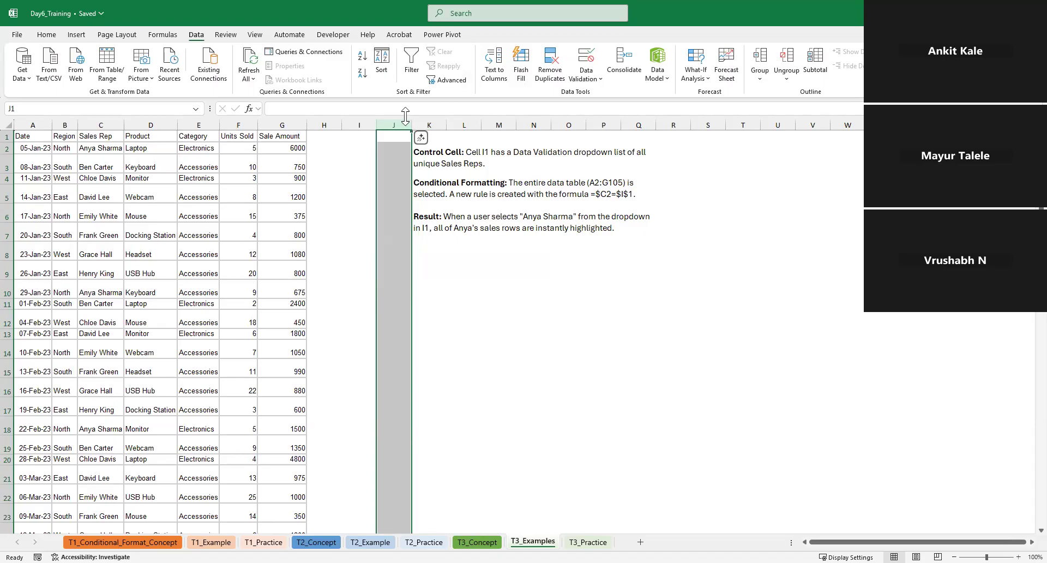
- Insert three blank columns at column J to move the explanatory notes farther from the sales table
{"action": "left_click", "coordinate": [707, 406]}
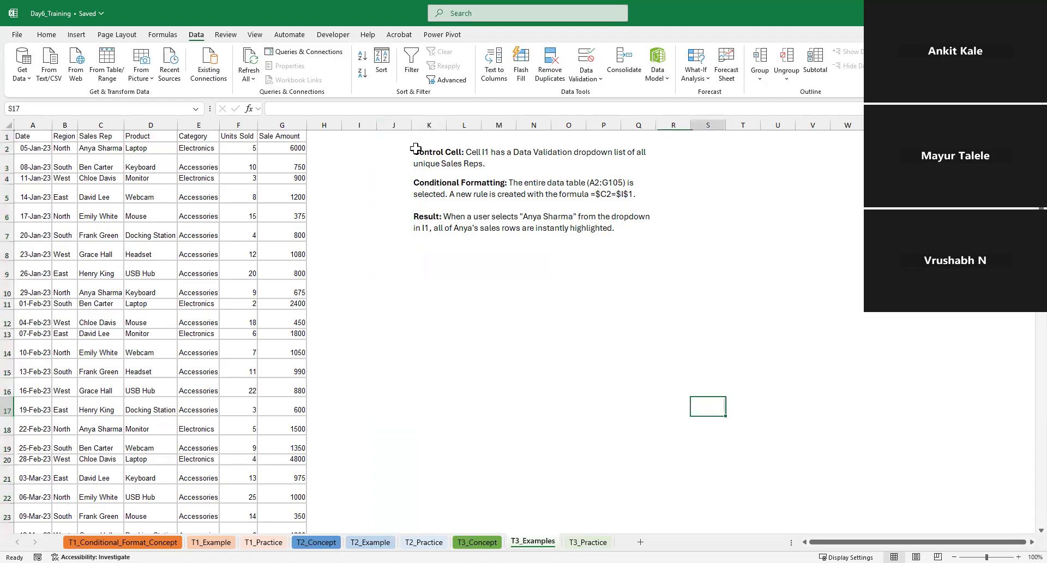
{"action": "left_click", "coordinate": [392, 118]}
{"action": "key", "text": "ctrl+plus"}
{"action": "key", "text": "ctrl+plus"}
{"action": "key", "text": "ctrl+plus"}
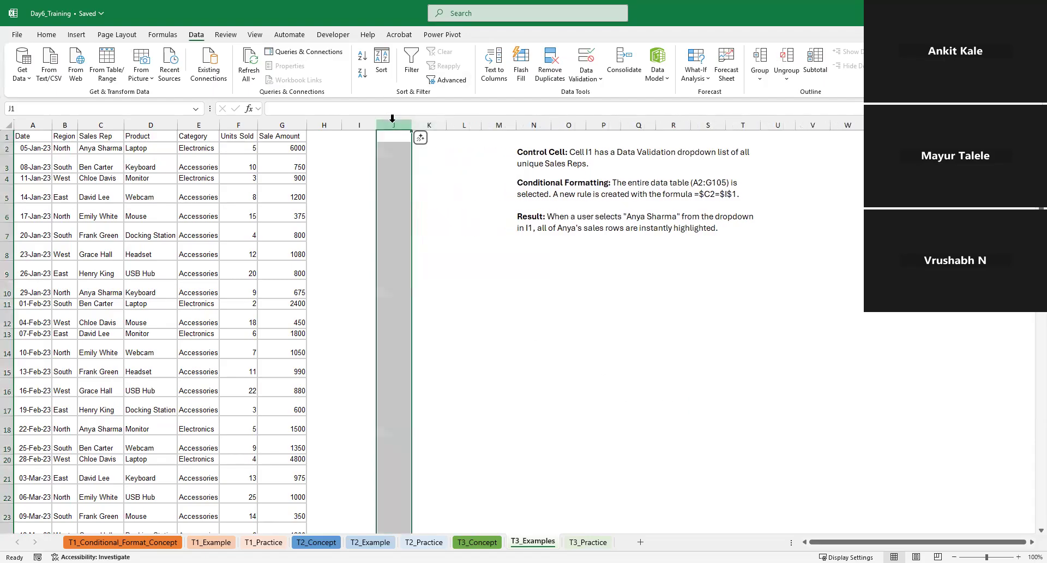
- Select the whole sales table and adjust the widths of its columns between A and G individually
{"action": "left_click", "coordinate": [340, 218]}
{"action": "left_click", "coordinate": [31, 137]}
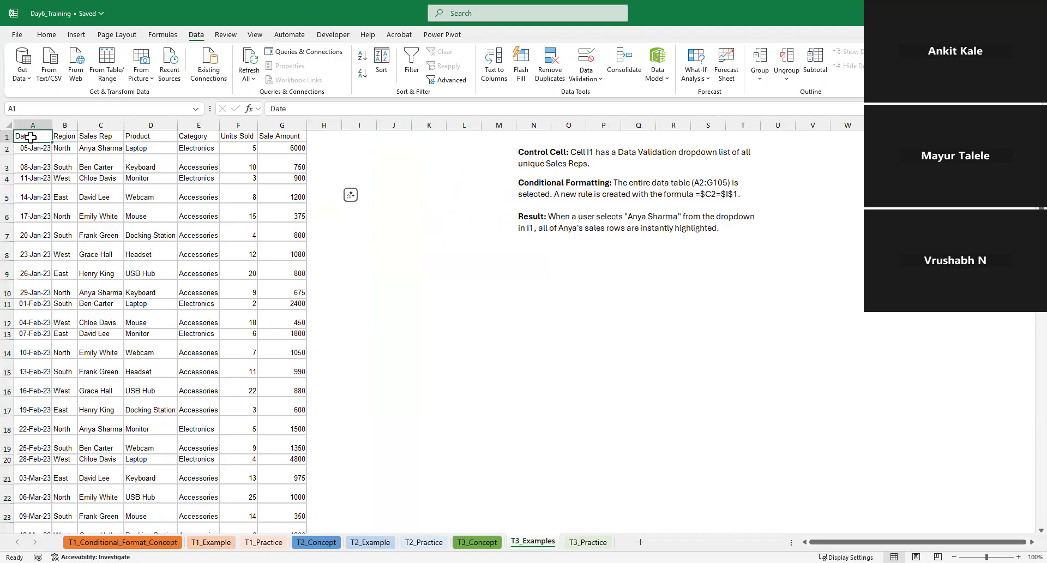
{"action": "key", "text": "ctrl+shift+Right"}
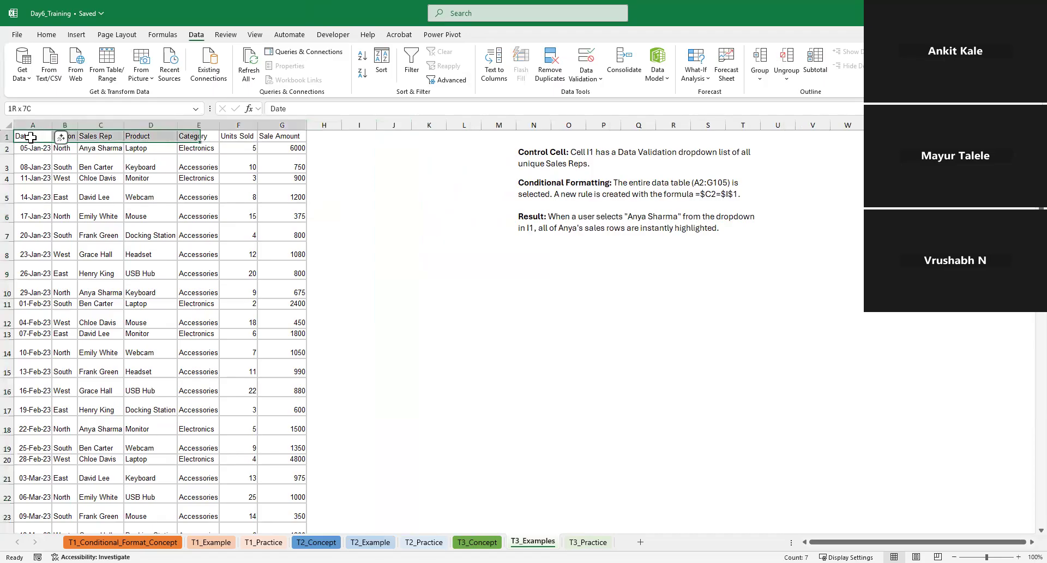
{"action": "key", "text": "ctrl+shift+Down"}
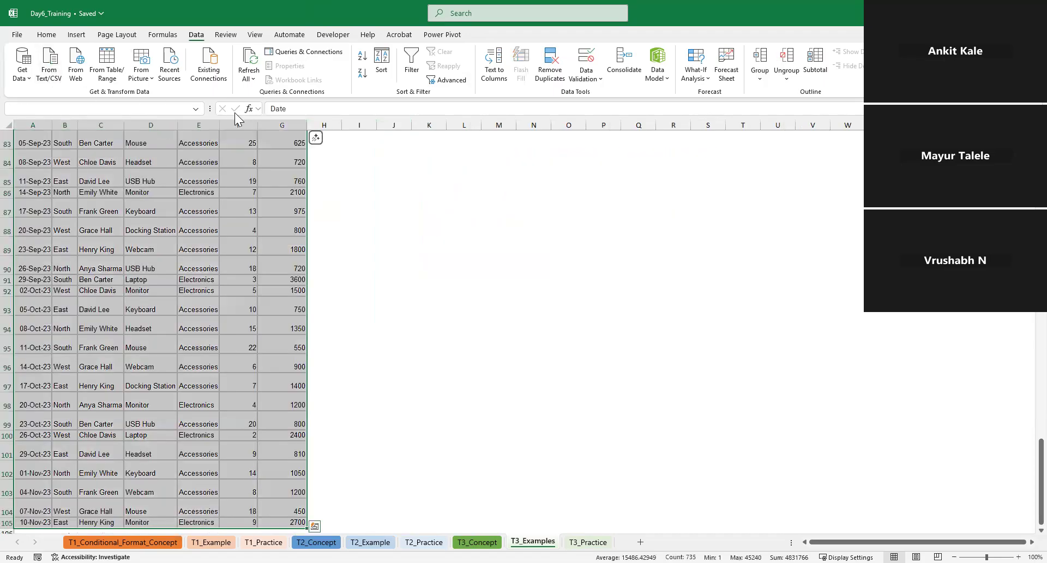
{"action": "left_click_drag", "start_coordinate": [215, 128], "coordinate": [215, 127]}
{"action": "double_click", "coordinate": [216, 127]}
{"action": "double_click", "coordinate": [176, 121]}
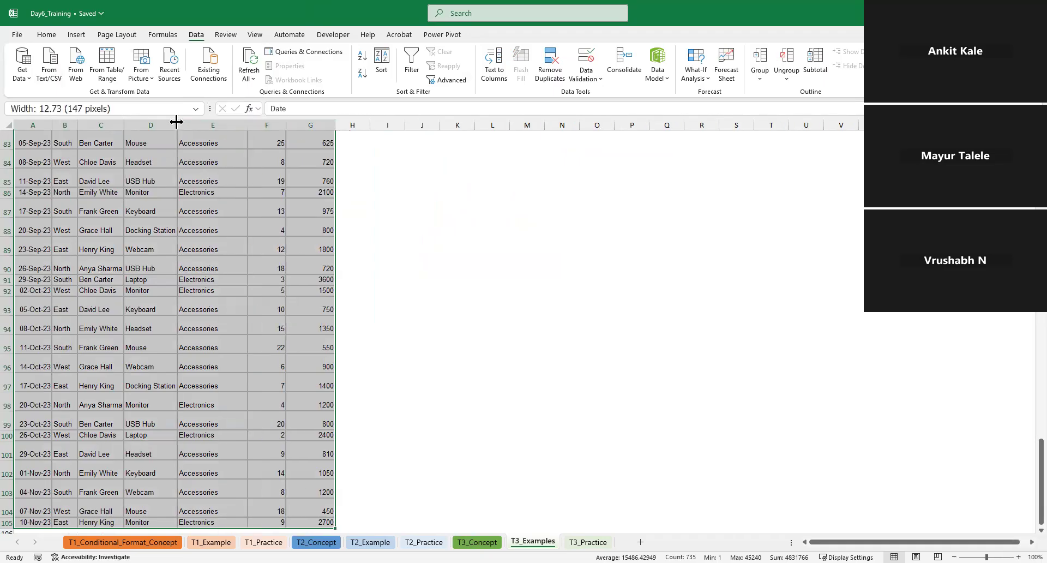
{"action": "double_click", "coordinate": [52, 125]}
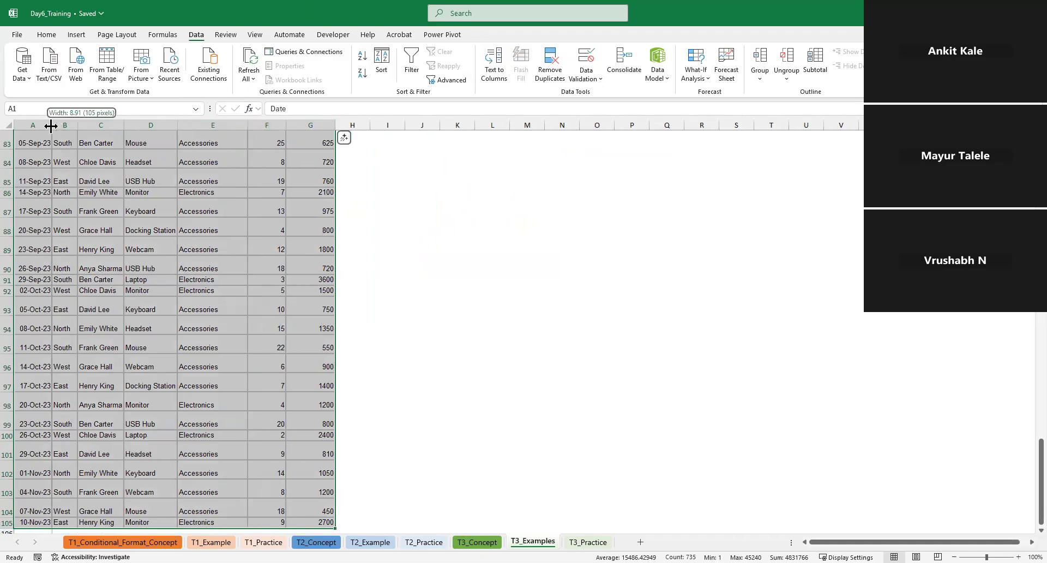
{"action": "left_click_drag", "start_coordinate": [95, 125], "coordinate": [94, 125]}
{"action": "double_click", "coordinate": [95, 125]}
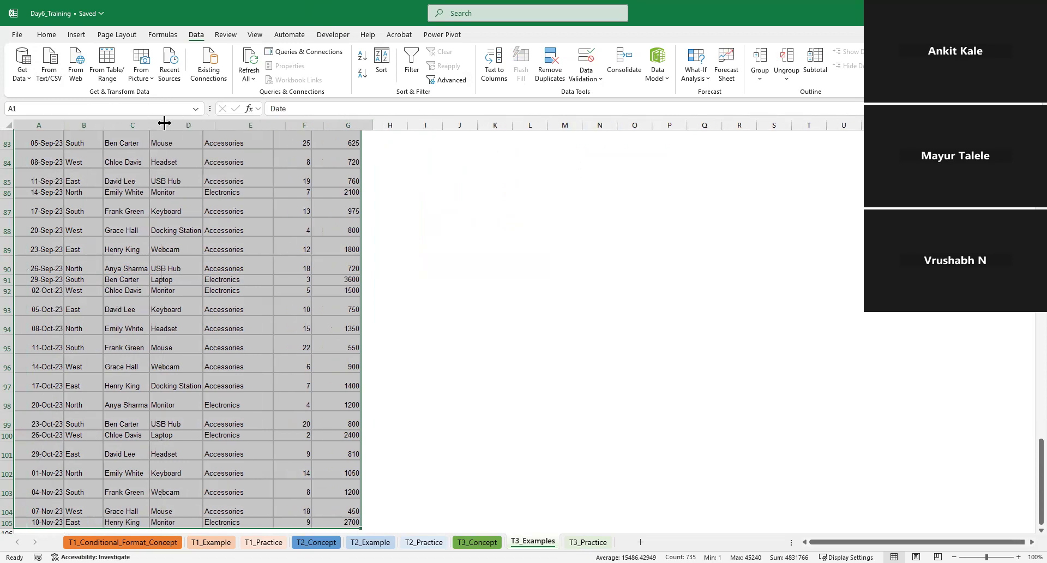
{"action": "left_click", "coordinate": [348, 215]}
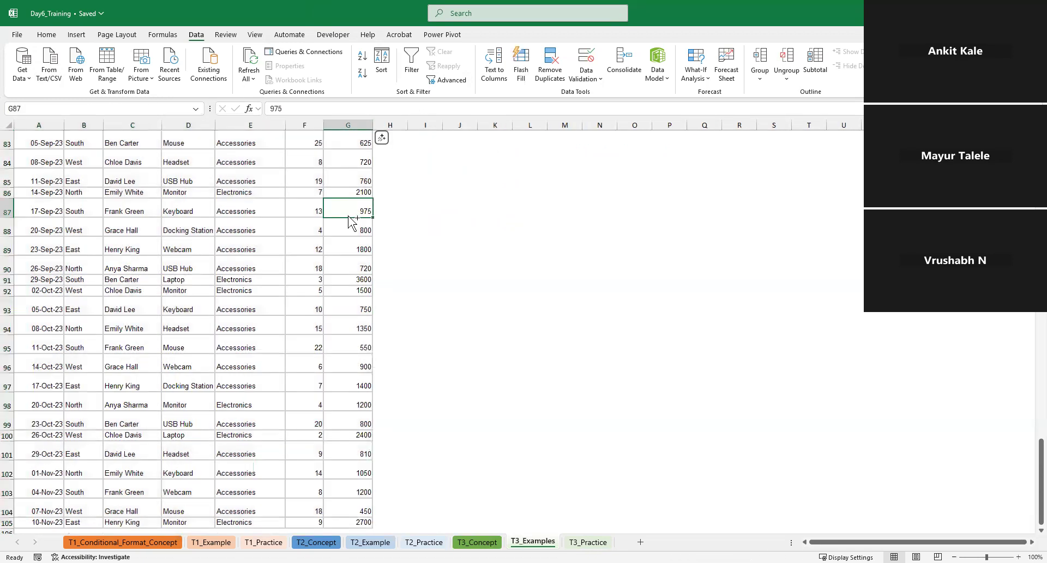
- AutoFit the row heights and column widths of the whole sales table in A1:G105
{"action": "key", "text": "ctrl+Right"}
{"action": "key", "text": "ctrl+Home"}
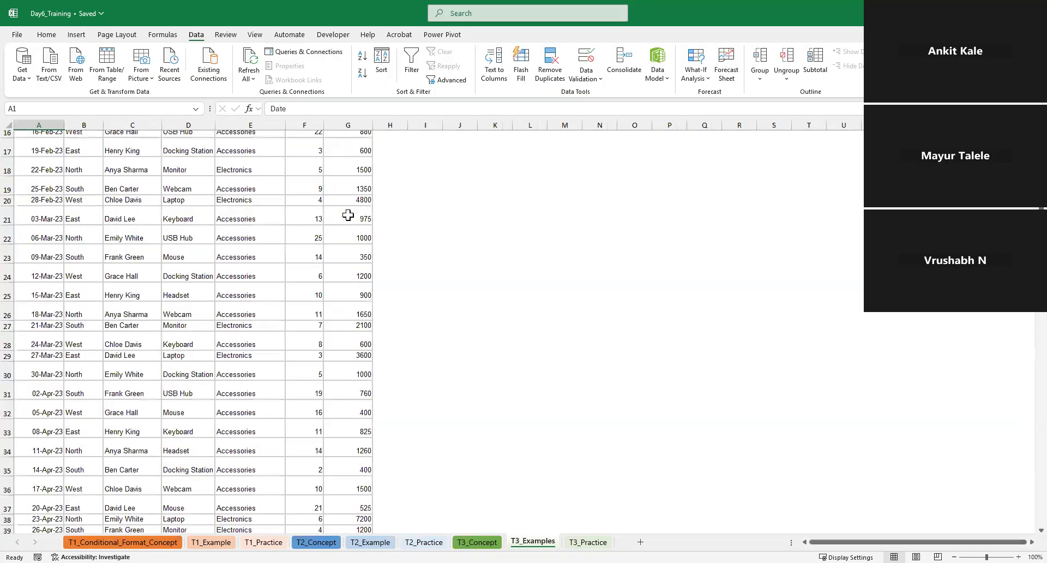
{"action": "key", "text": "ctrl+a"}
{"action": "scroll", "coordinate": [348, 215], "scroll_direction": "down", "scroll_amount": 20}
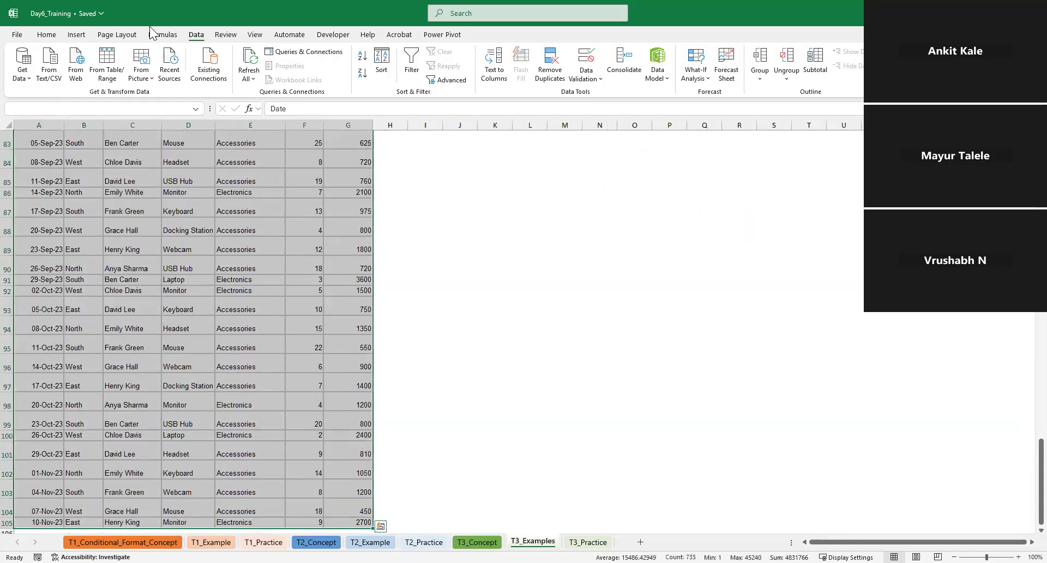
{"action": "left_click", "coordinate": [724, 74]}
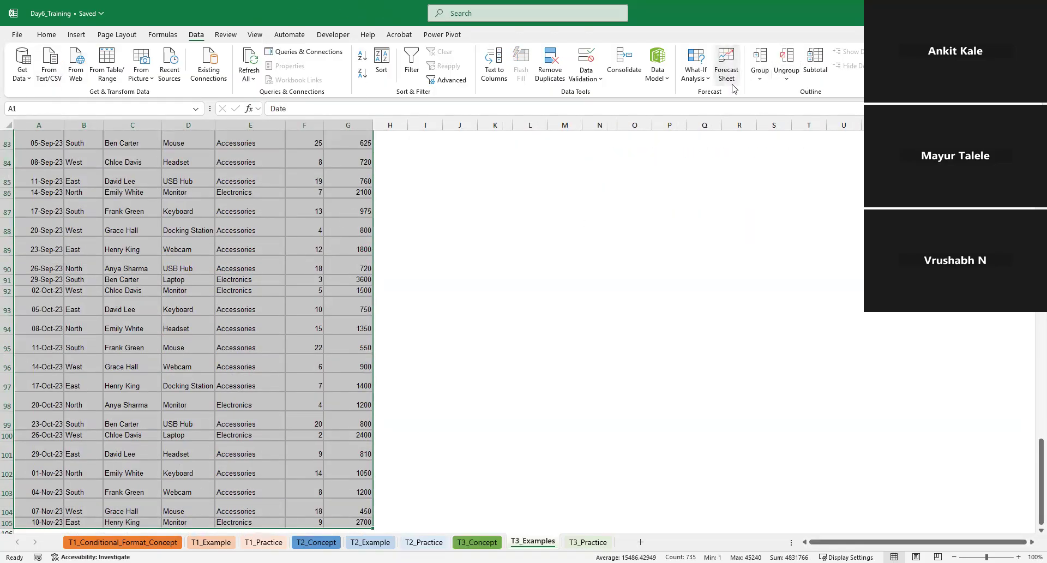
{"action": "left_click", "coordinate": [623, 135]}
{"action": "left_click", "coordinate": [46, 35]}
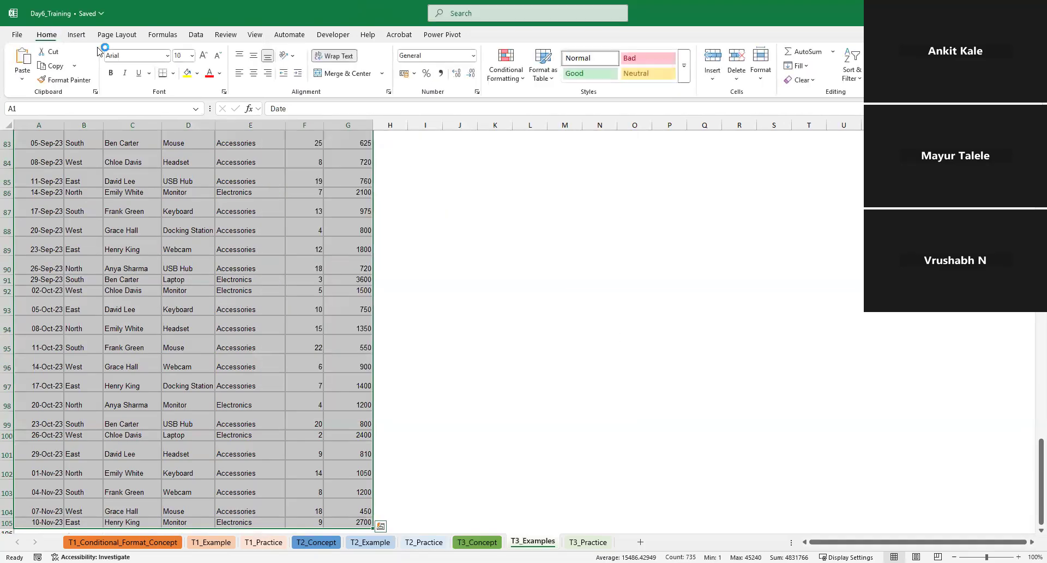
{"action": "left_click", "coordinate": [760, 77]}
{"action": "left_click", "coordinate": [805, 126]}
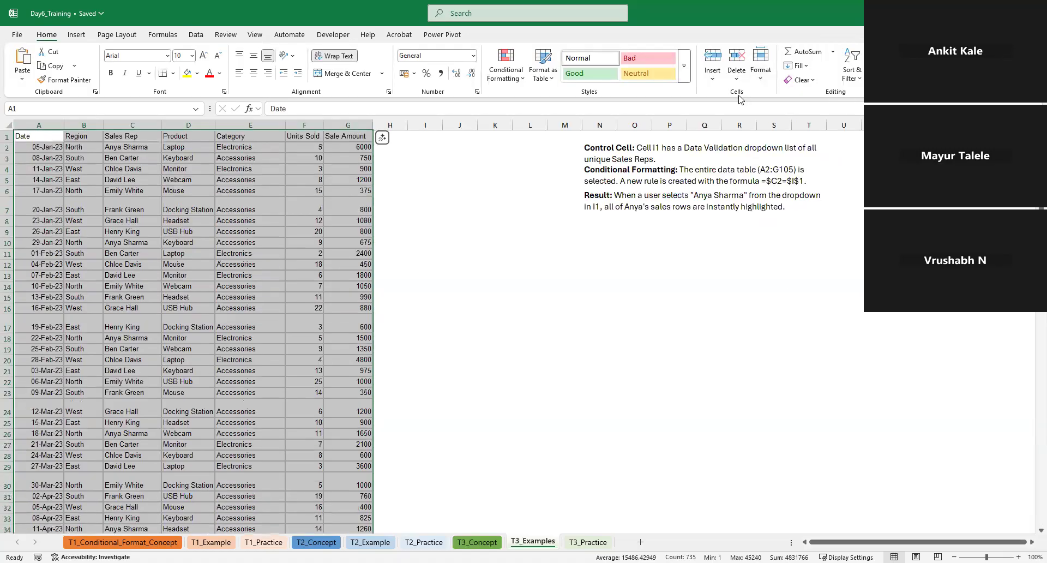
{"action": "left_click", "coordinate": [761, 71]}
{"action": "left_click", "coordinate": [803, 158]}
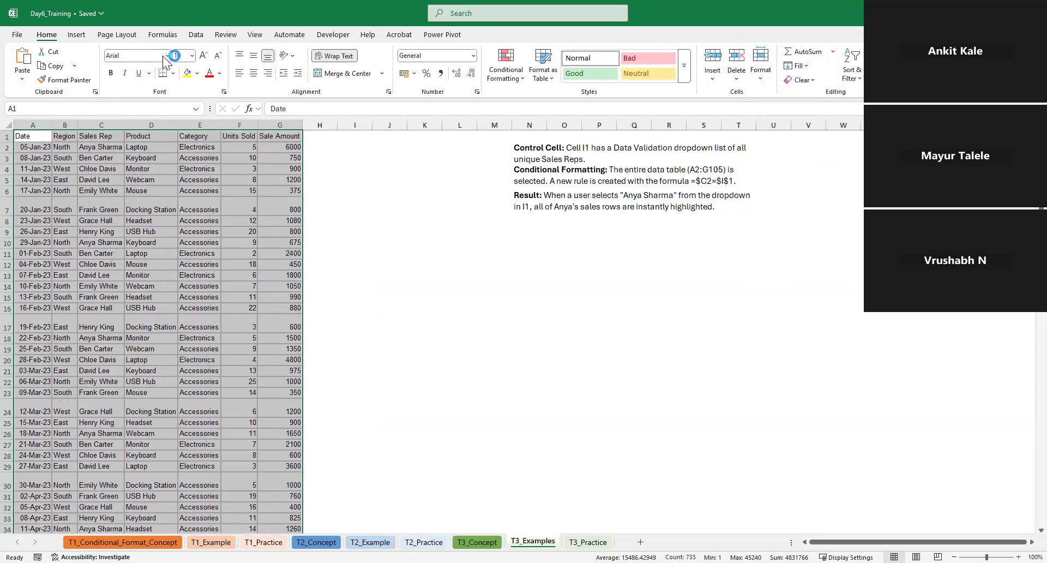
- Change the font of the whole sales table to Aptos
{"action": "left_click", "coordinate": [166, 55]}
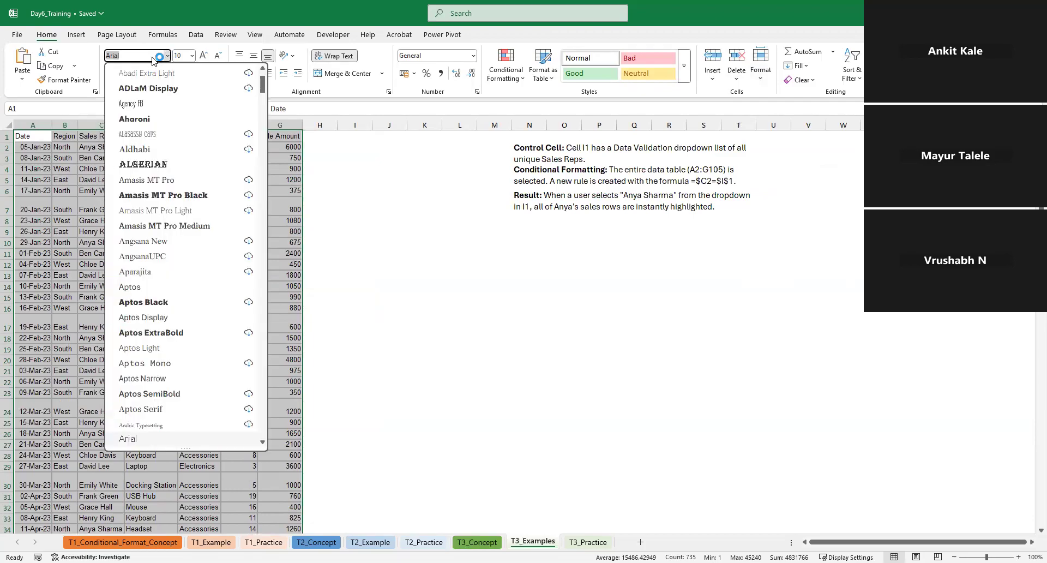
{"action": "type", "text": "aptos"}
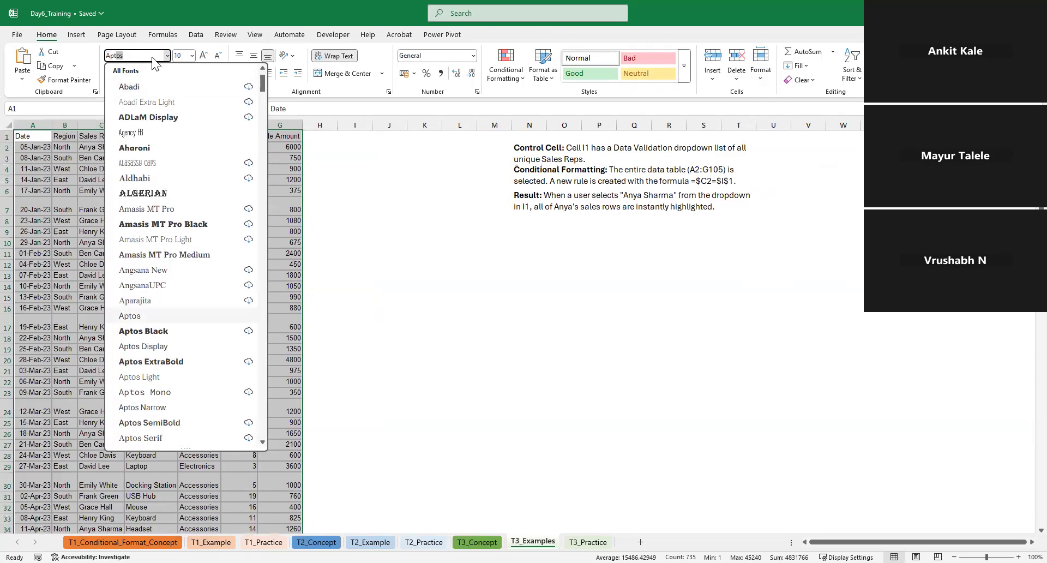
{"action": "key", "text": "Return"}
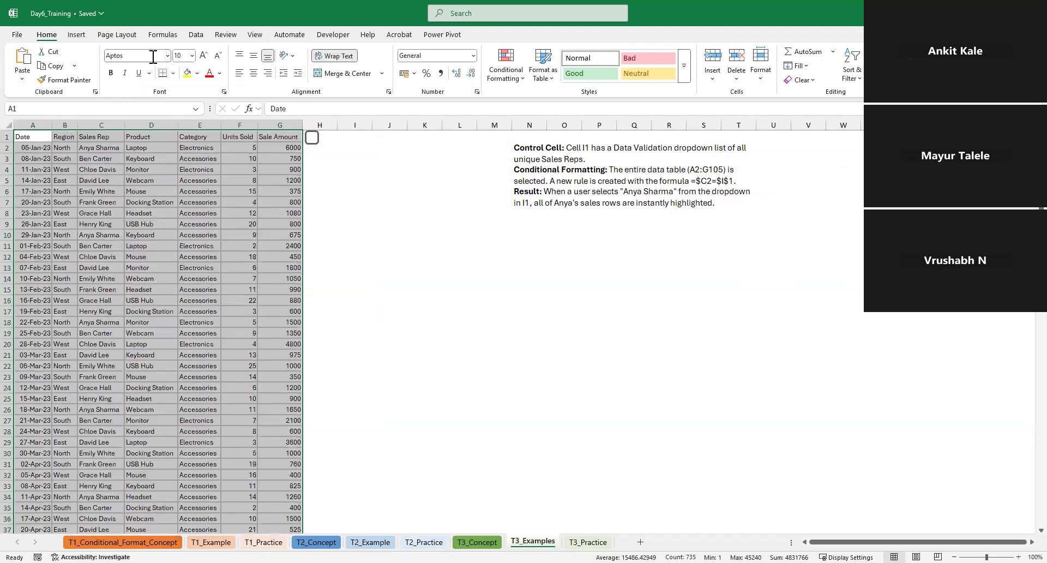
{"action": "left_click", "coordinate": [225, 223]}
- Make the header row A1:G1 bold and give it a medium blue theme fill
{"action": "left_click", "coordinate": [292, 138]}
{"action": "key", "text": "ctrl+shift+Left"}
{"action": "left_click", "coordinate": [111, 72]}
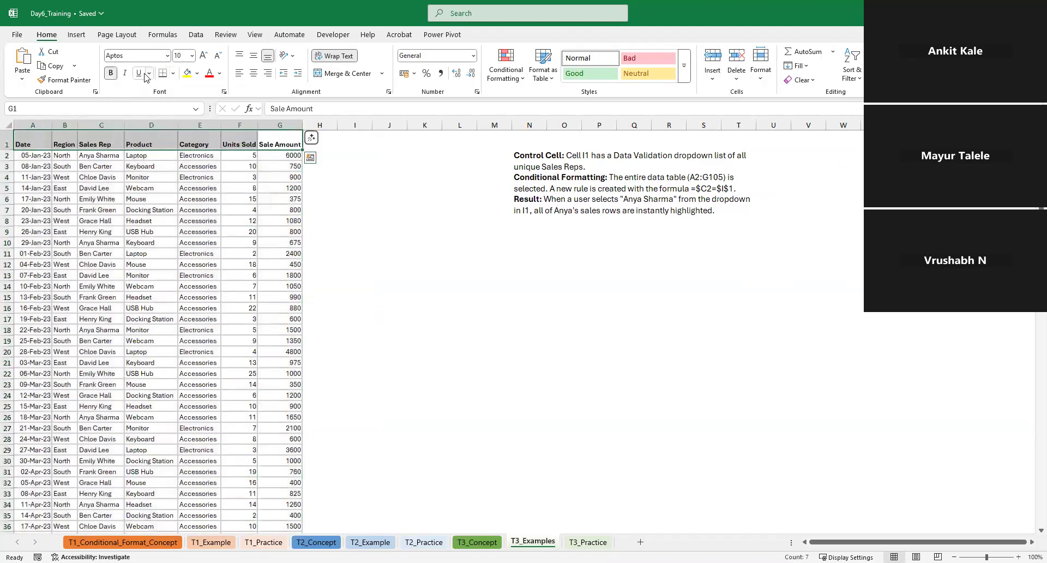
{"action": "left_click", "coordinate": [197, 74]}
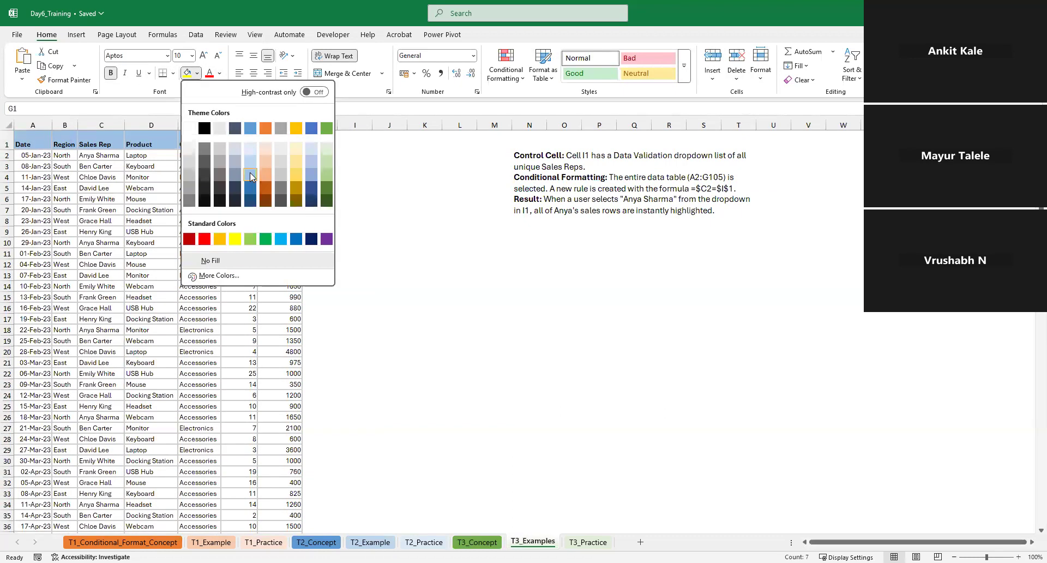
{"action": "left_click", "coordinate": [249, 172]}
{"action": "left_click_drag", "start_coordinate": [7, 150], "coordinate": [7, 148]}
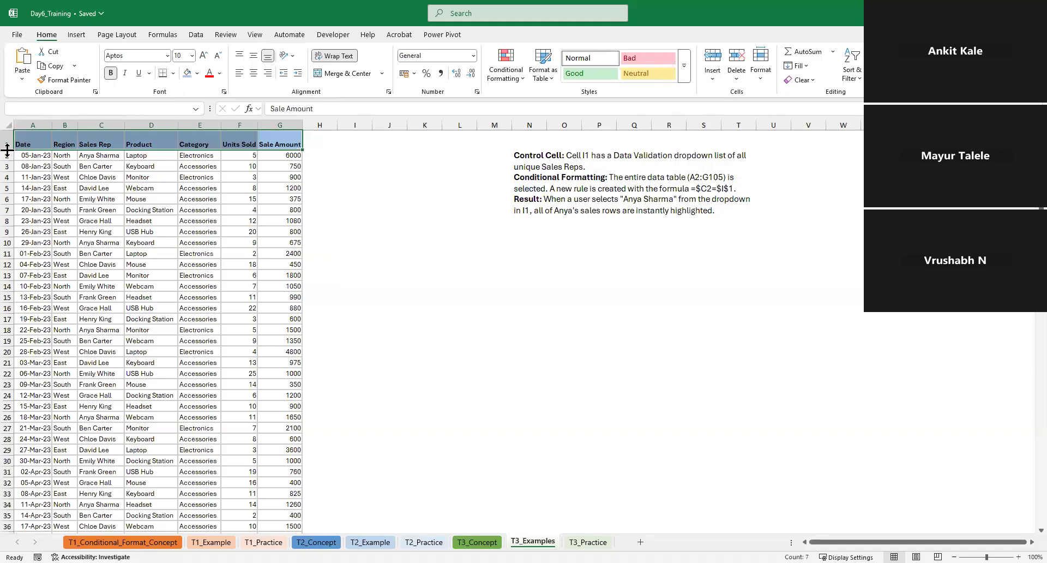
{"action": "left_click", "coordinate": [308, 187]}
{"action": "left_click", "coordinate": [291, 209]}
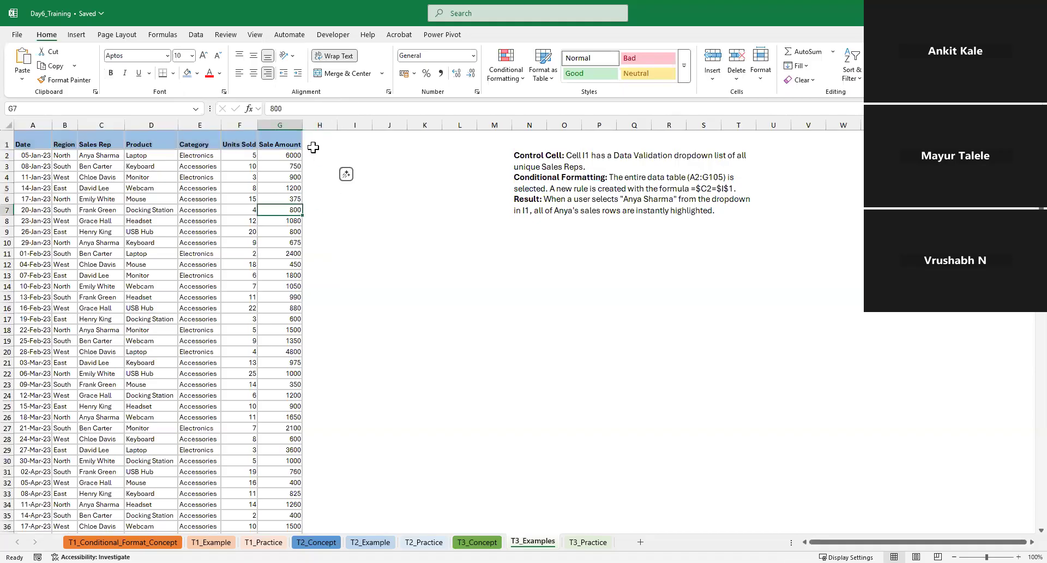
- Check the number format choices for the date in A2 without applying a different format
{"action": "key", "text": "Up"}
{"action": "key", "text": "Up"}
{"action": "key", "text": "Up"}
{"action": "key", "text": "Up"}
{"action": "key", "text": "Up"}
{"action": "left_click", "coordinate": [33, 159]}
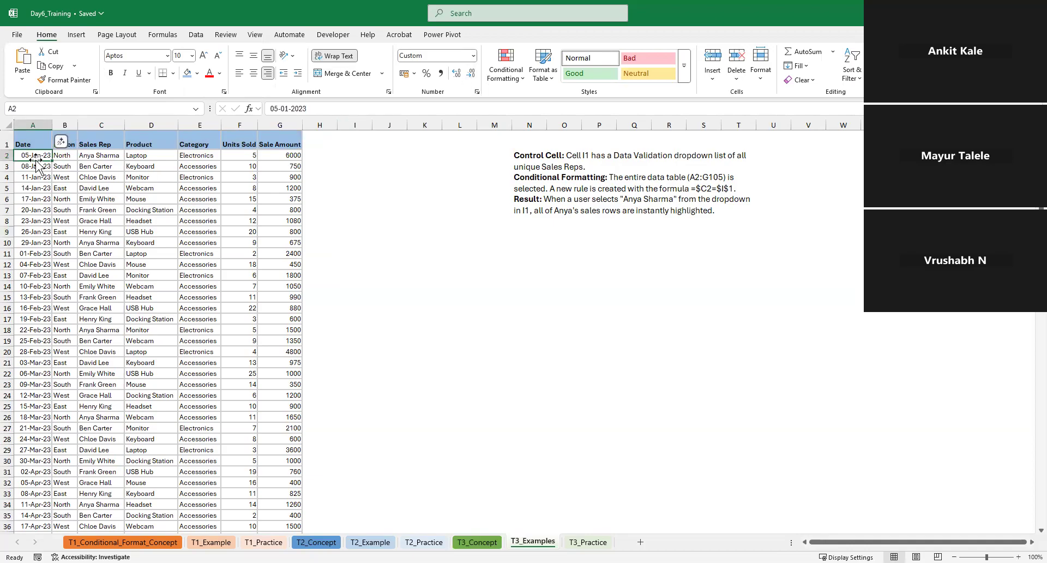
{"action": "left_click", "coordinate": [473, 56]}
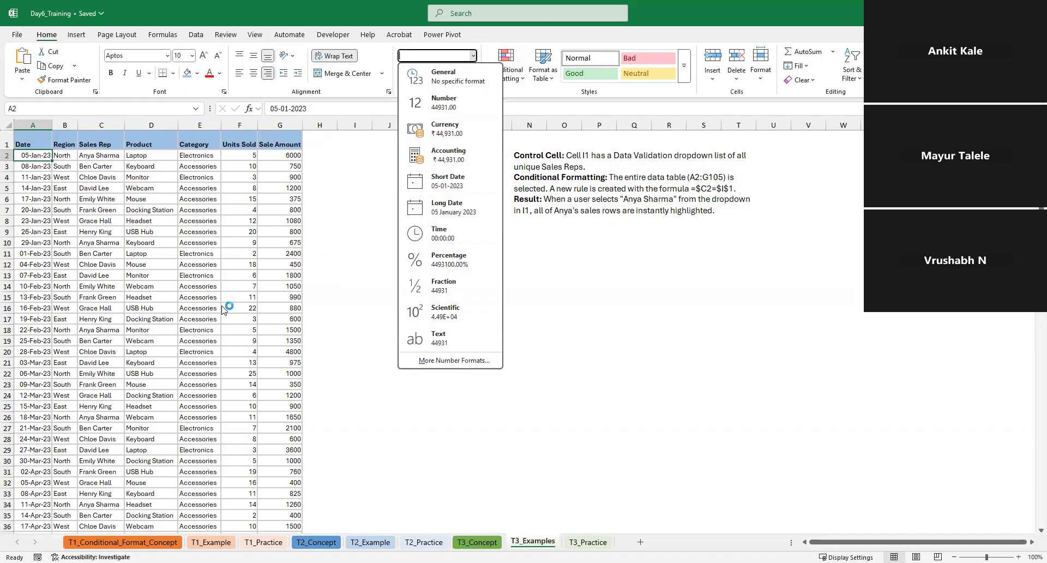
{"action": "left_click", "coordinate": [59, 155]}
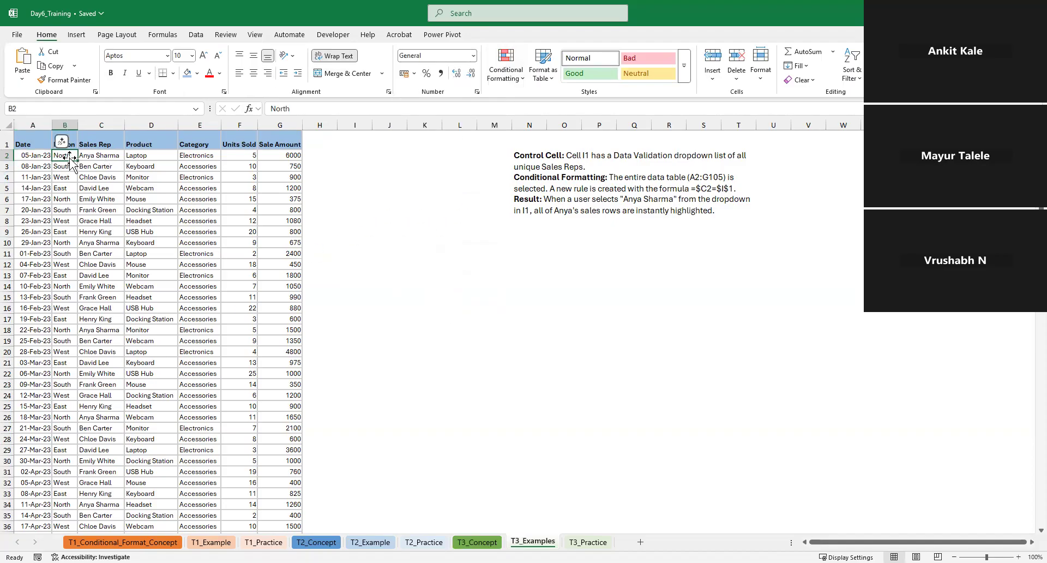
- Review the first data rows, examining the Sales Rep, Category, Units Sold and Sale Amount columns of the sales table
{"action": "left_click", "coordinate": [103, 168]}
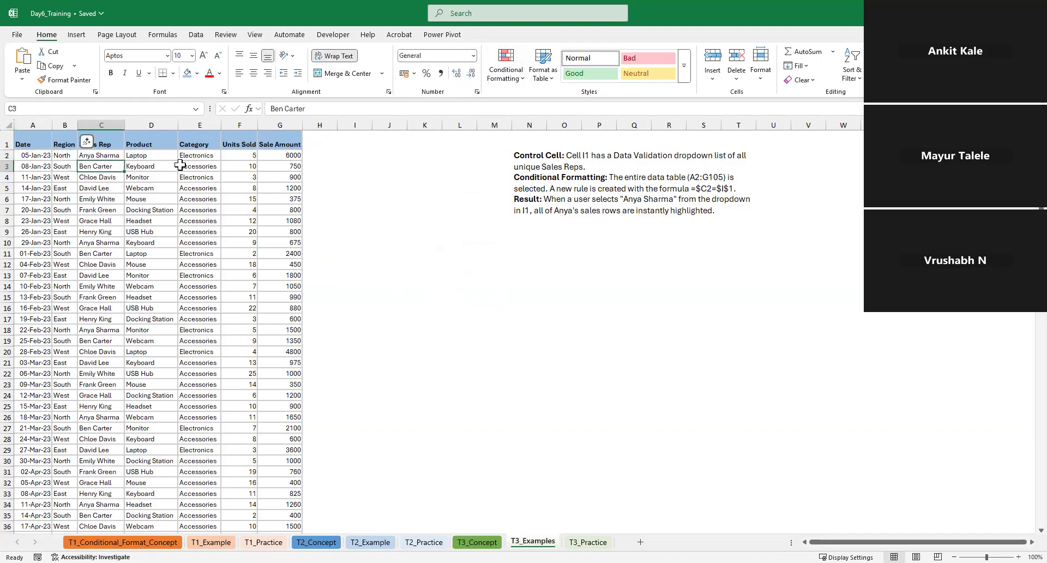
{"action": "left_click", "coordinate": [240, 177]}
{"action": "left_click", "coordinate": [197, 177]}
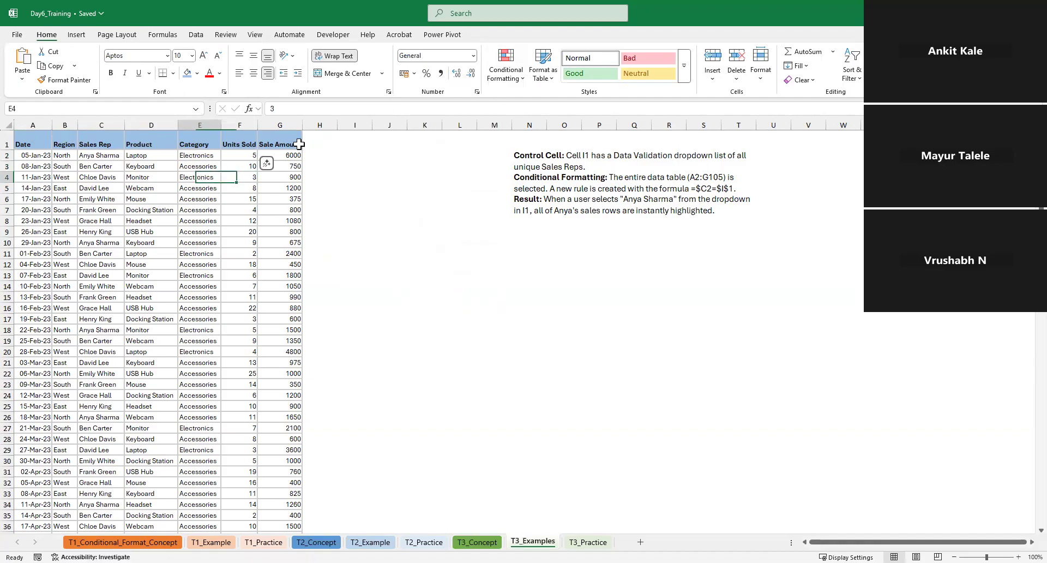
{"action": "key", "text": "Up"}
{"action": "key", "text": "Right"}
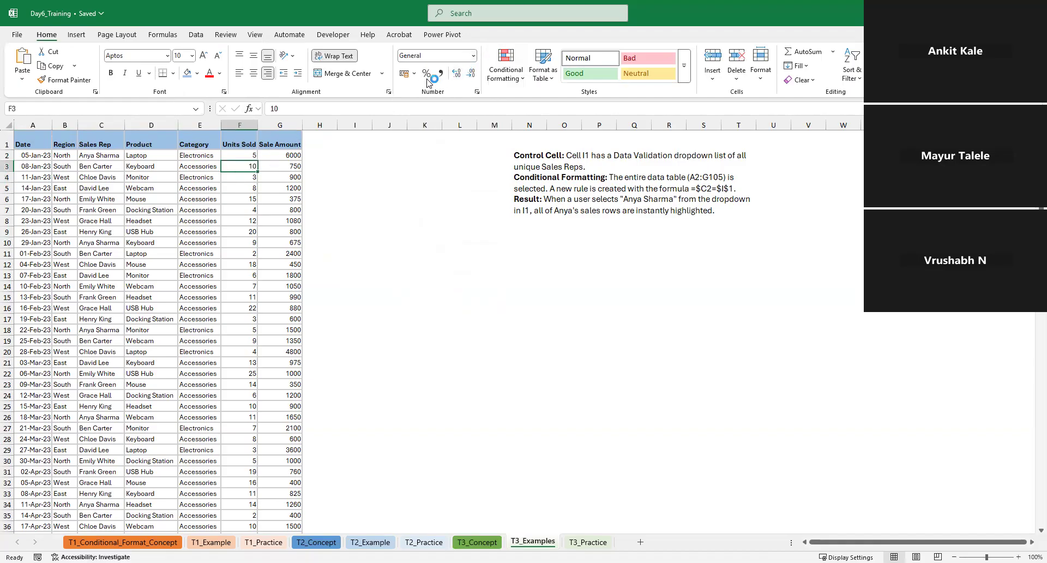
{"action": "left_click", "coordinate": [242, 156]}
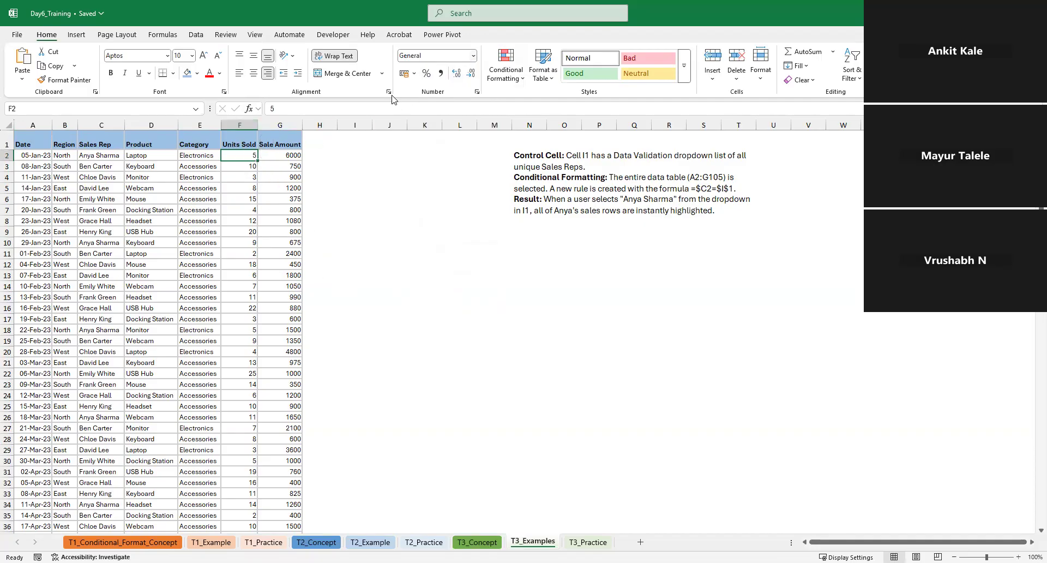
{"action": "left_click_drag", "start_coordinate": [242, 154], "coordinate": [242, 170]}
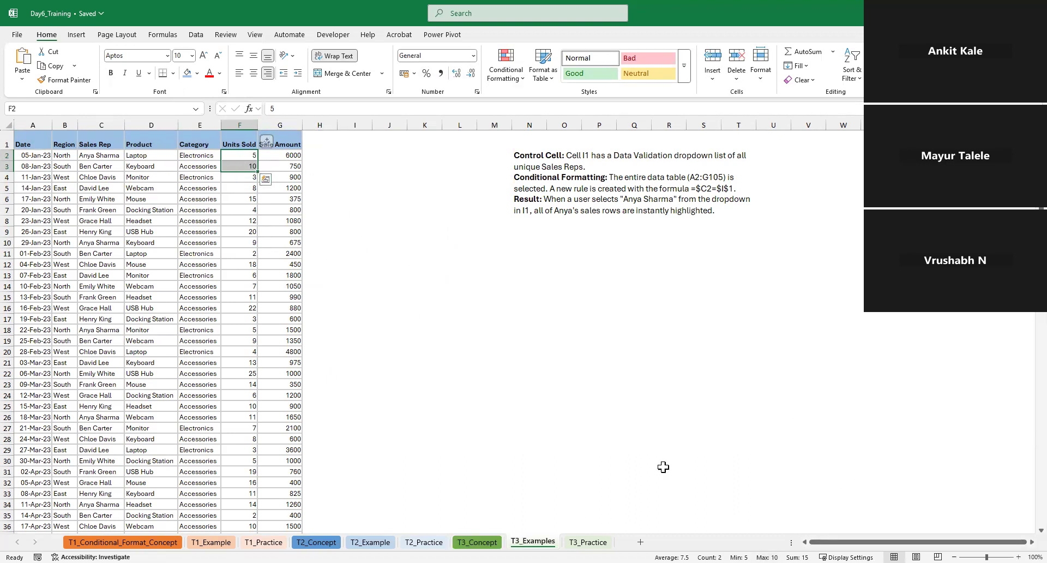
{"action": "left_click_drag", "start_coordinate": [283, 157], "coordinate": [285, 162]}
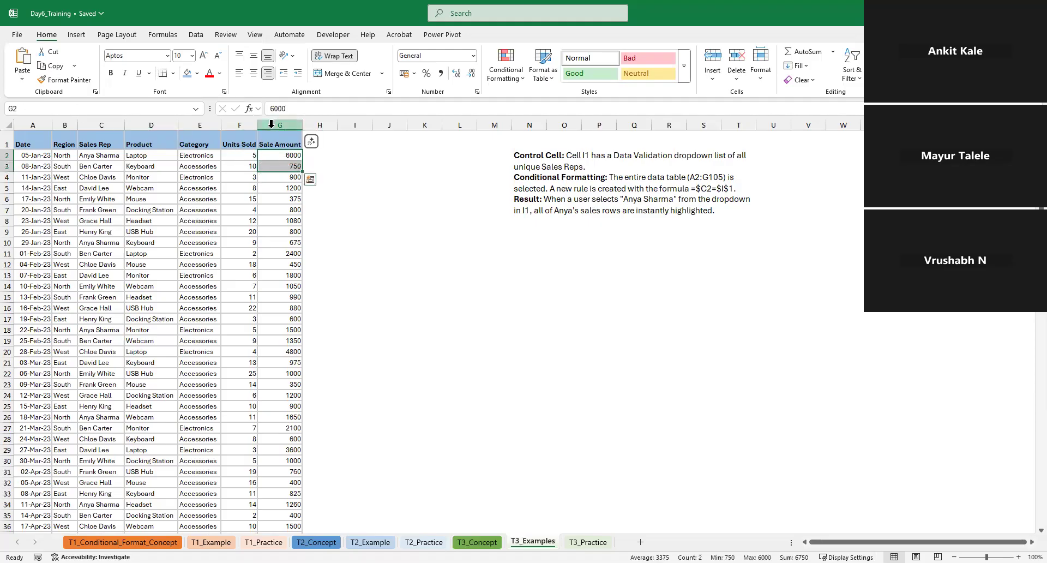
{"action": "left_click", "coordinate": [250, 153]}
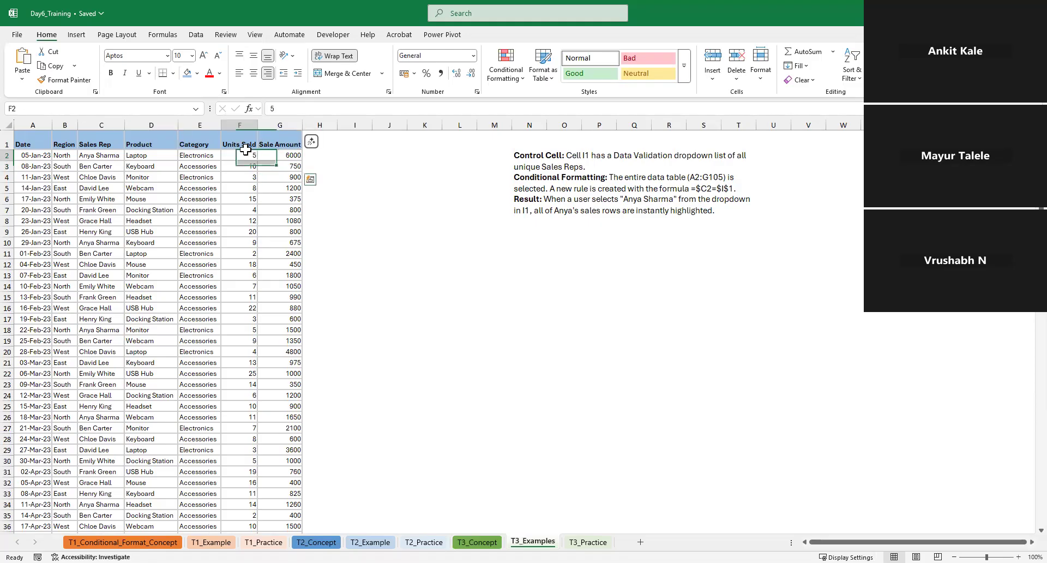
- Format the sale amounts in G2:G105 with the dollar accounting format and no decimal places
{"action": "left_click", "coordinate": [287, 153]}
{"action": "key", "text": "ctrl+shift+Down"}
{"action": "left_click", "coordinate": [409, 75]}
{"action": "left_click", "coordinate": [414, 74]}
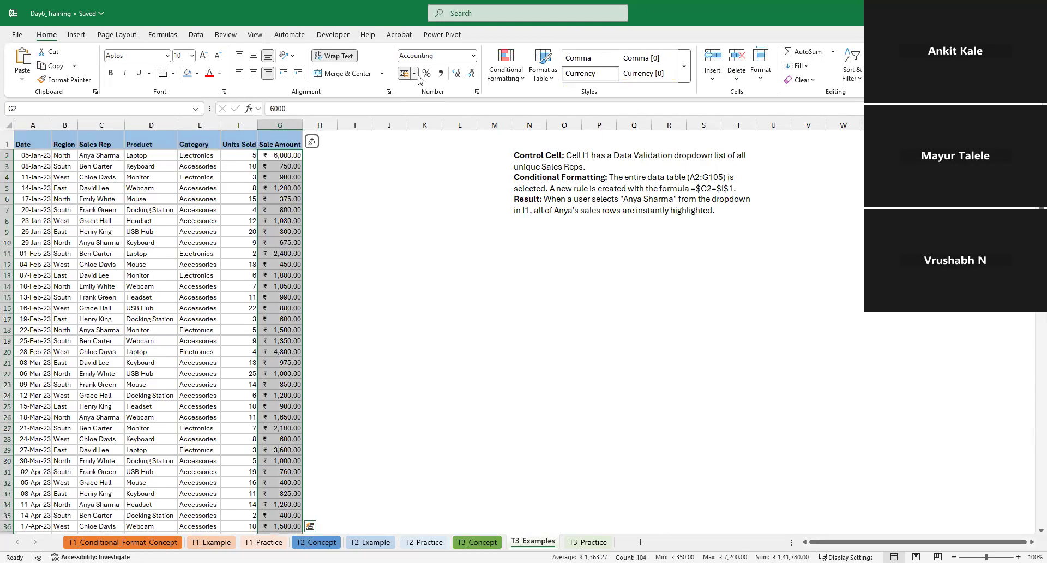
{"action": "left_click", "coordinate": [440, 104]}
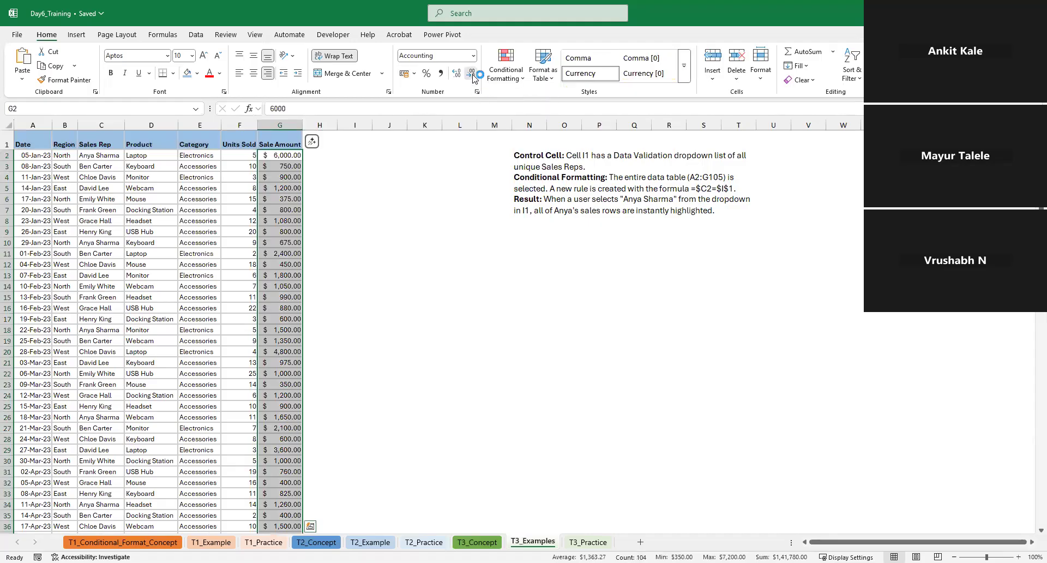
{"action": "key", "text": "Up"}
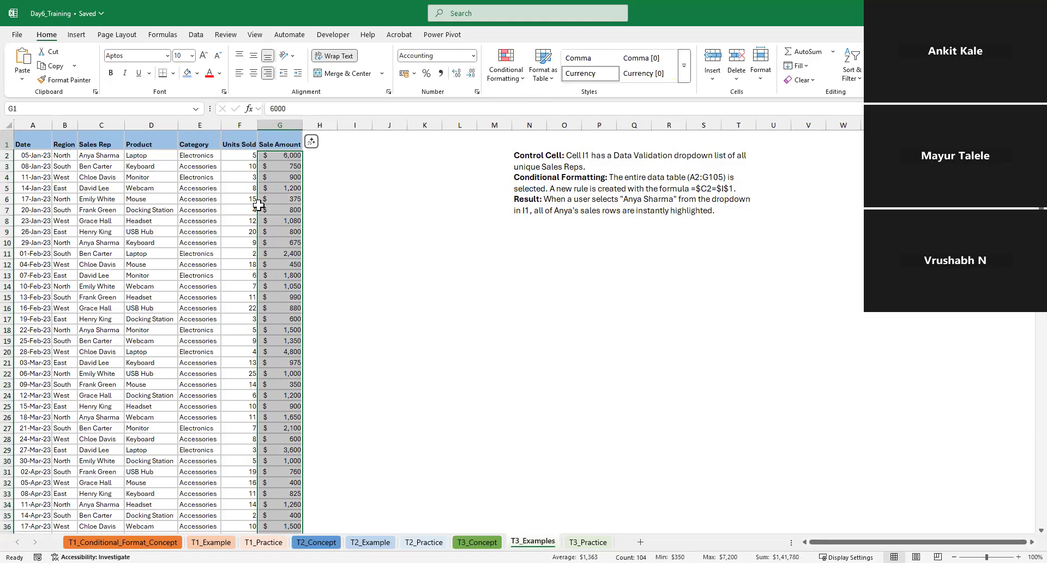
{"action": "key", "text": "ctrl+Home"}
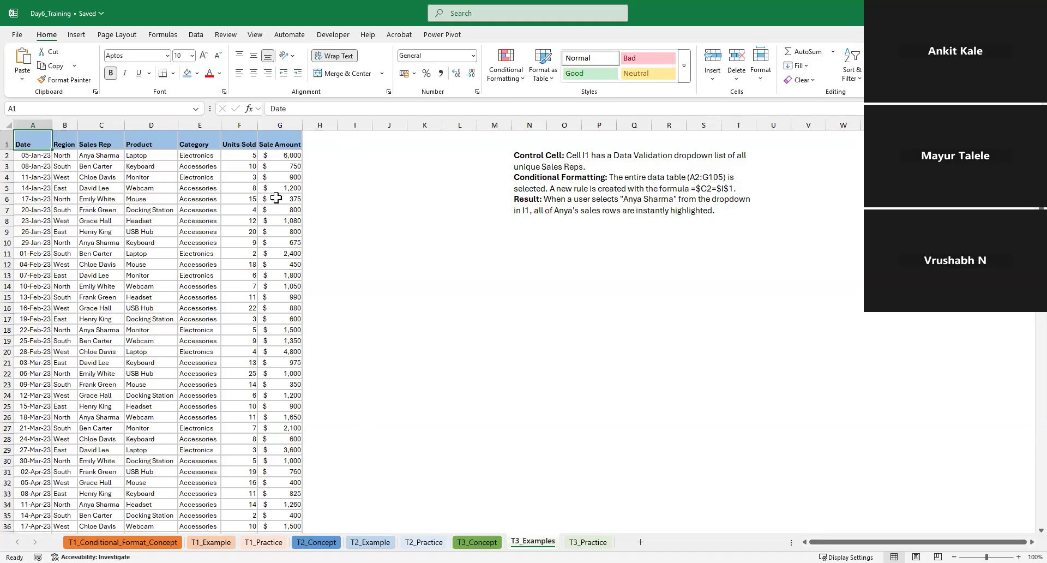
- Enter the heading Sales_Rep in I1 and style it bold with the same blue fill as the table header
{"action": "left_click", "coordinate": [284, 156]}
{"action": "left_click", "coordinate": [329, 140]}
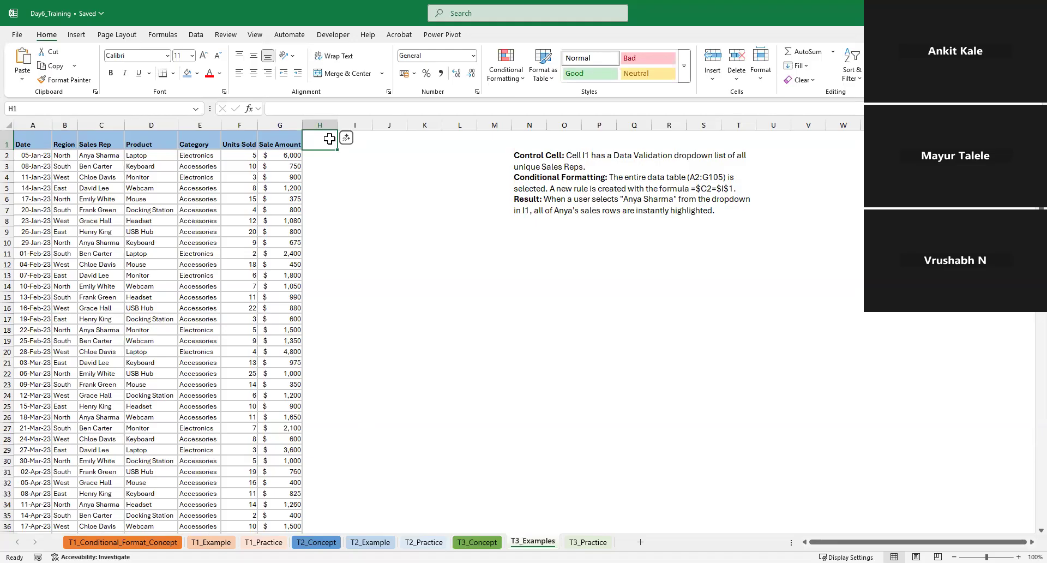
{"action": "key", "text": "Right"}
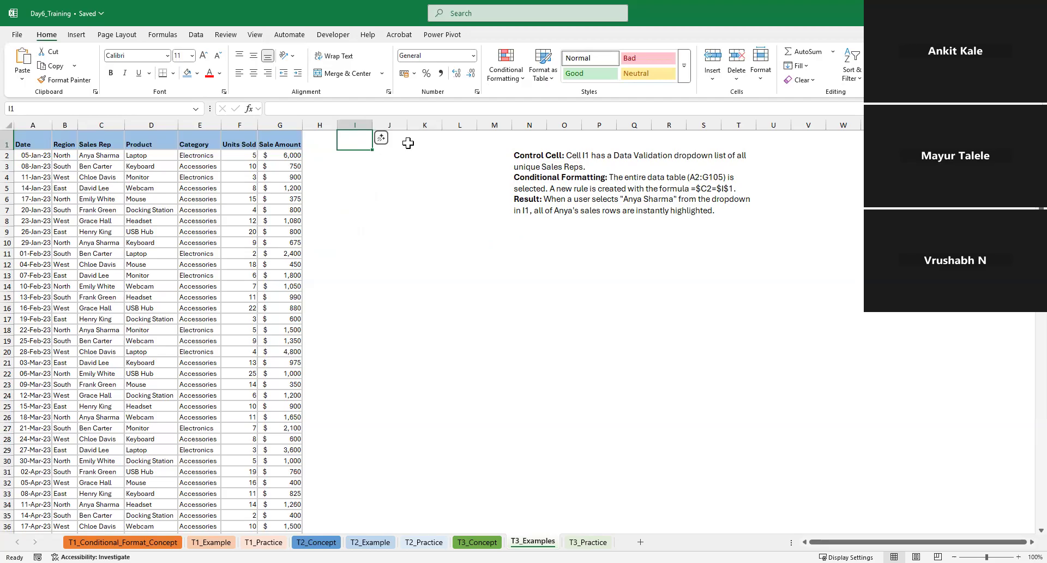
{"action": "left_click", "coordinate": [535, 158]}
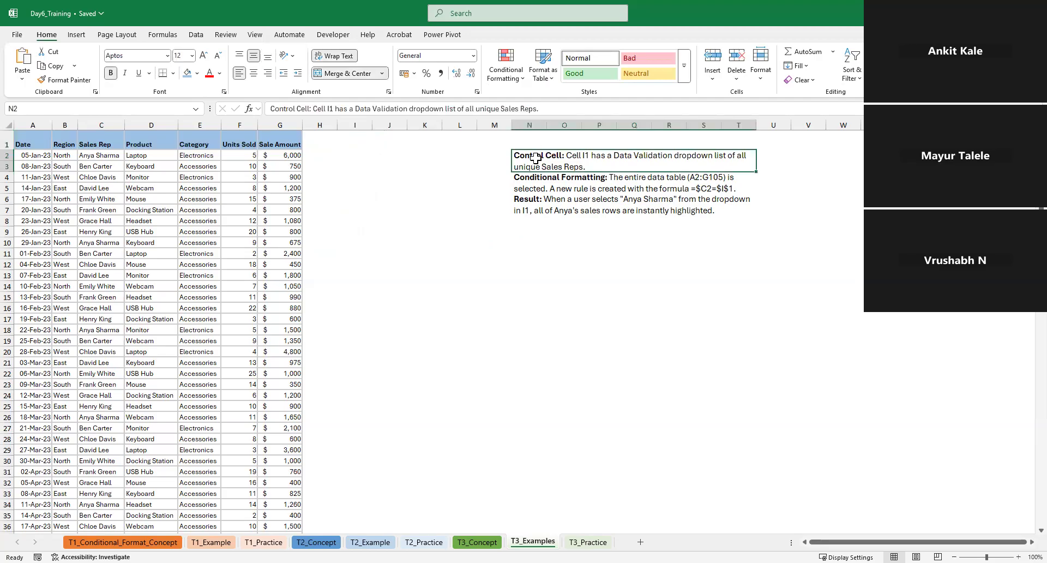
{"action": "left_click", "coordinate": [351, 158]}
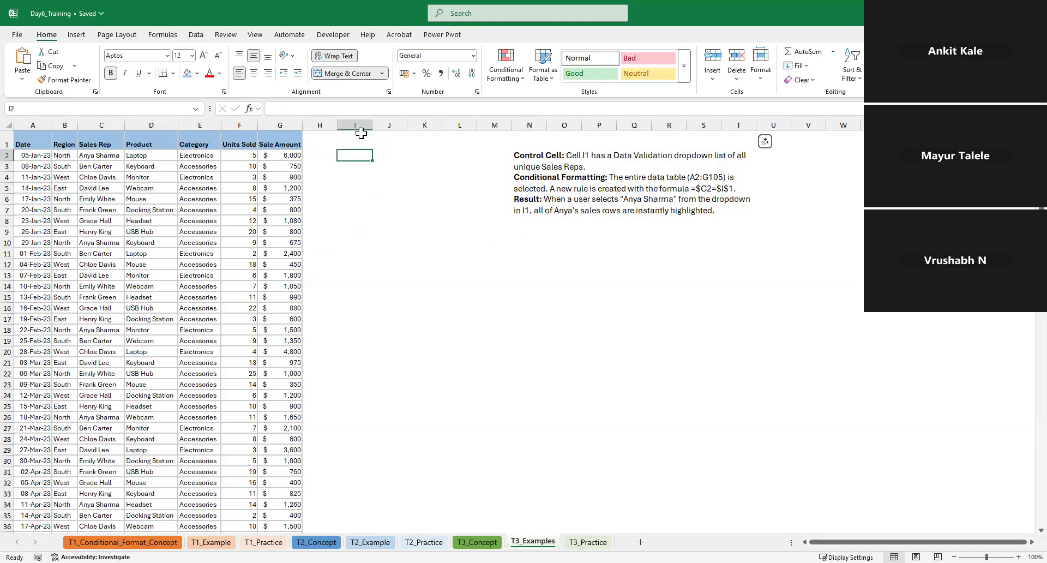
{"action": "left_click", "coordinate": [361, 137]}
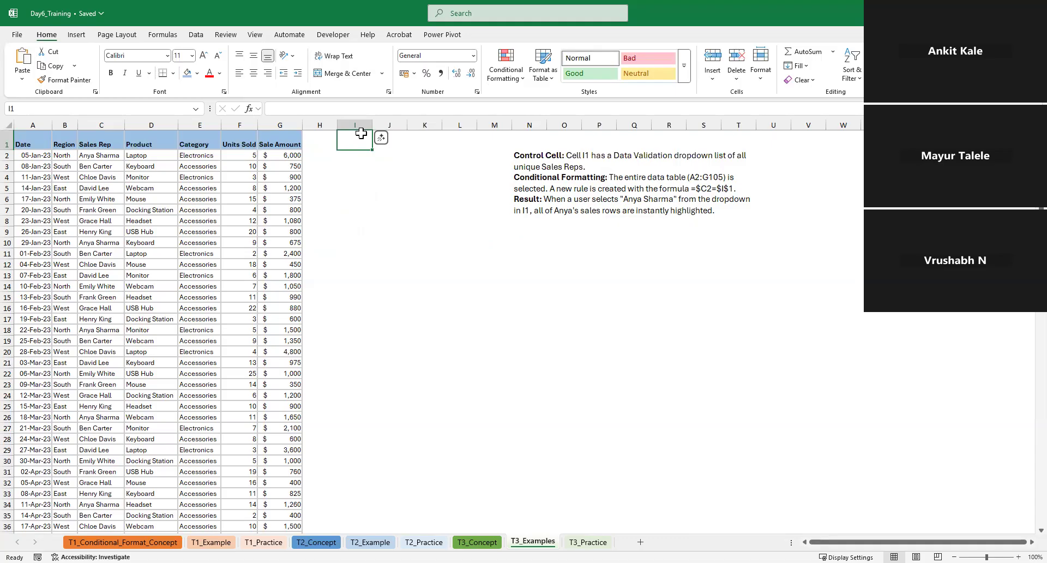
{"action": "type", "text": "Sal"}
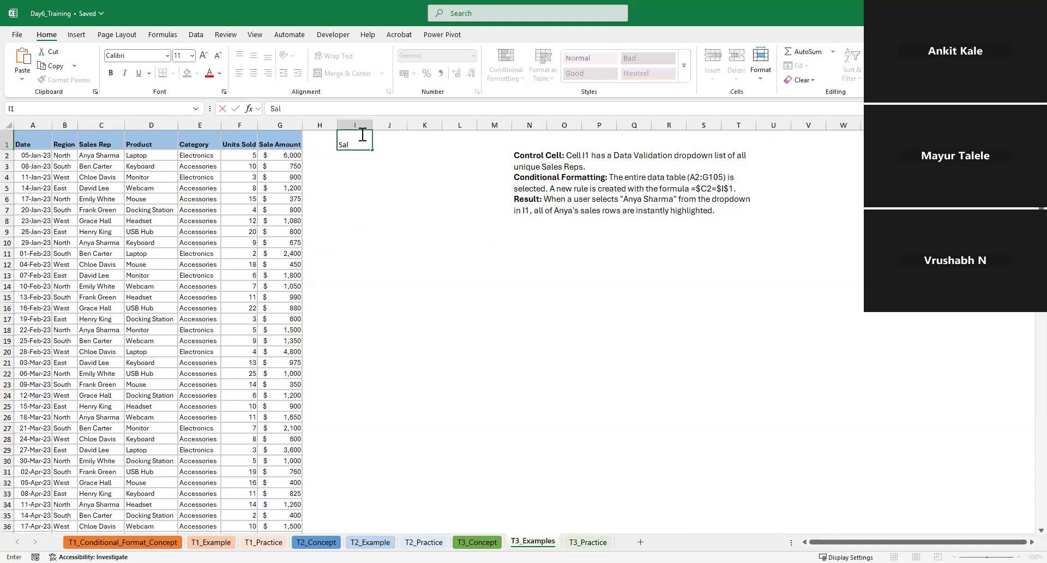
{"action": "type", "text": "es+r"}
{"action": "type", "text": "_Re"}
{"action": "type", "text": "l"}
{"action": "type", "text": "p"}
{"action": "key", "text": "Return"}
- Widen column I slightly for its heading and column F so Units Sold fits on one line
{"action": "left_click_drag", "start_coordinate": [381, 127], "coordinate": [383, 126]}
{"action": "left_click", "coordinate": [7, 147]}
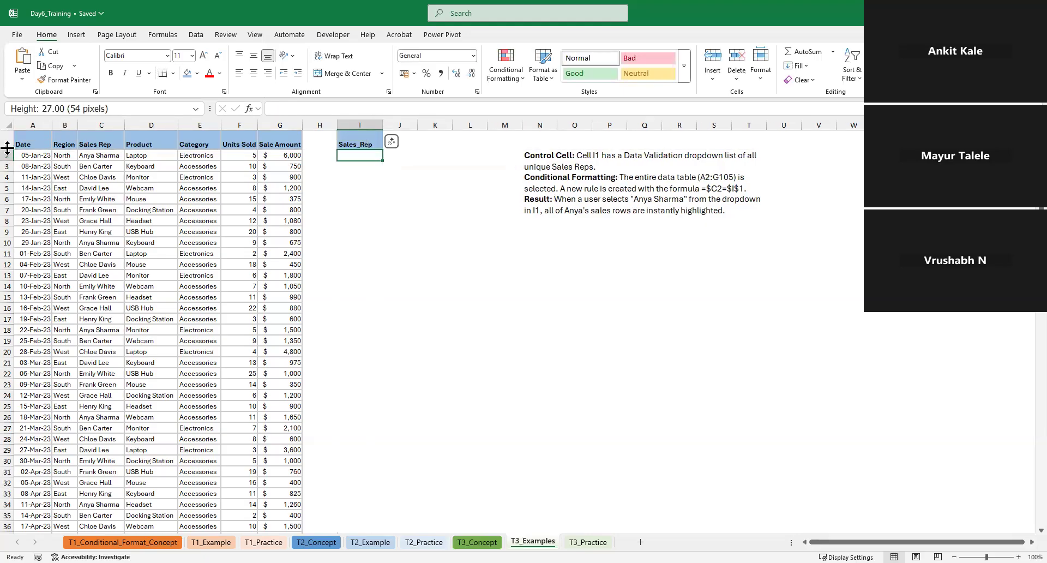
{"action": "double_click", "coordinate": [258, 116]}
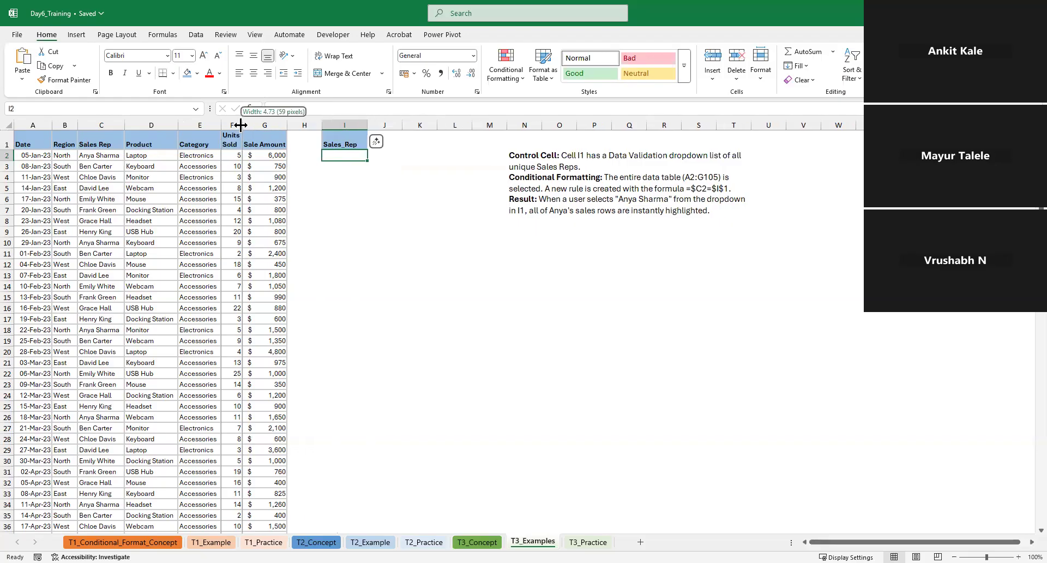
{"action": "left_click_drag", "start_coordinate": [274, 129], "coordinate": [277, 130]}
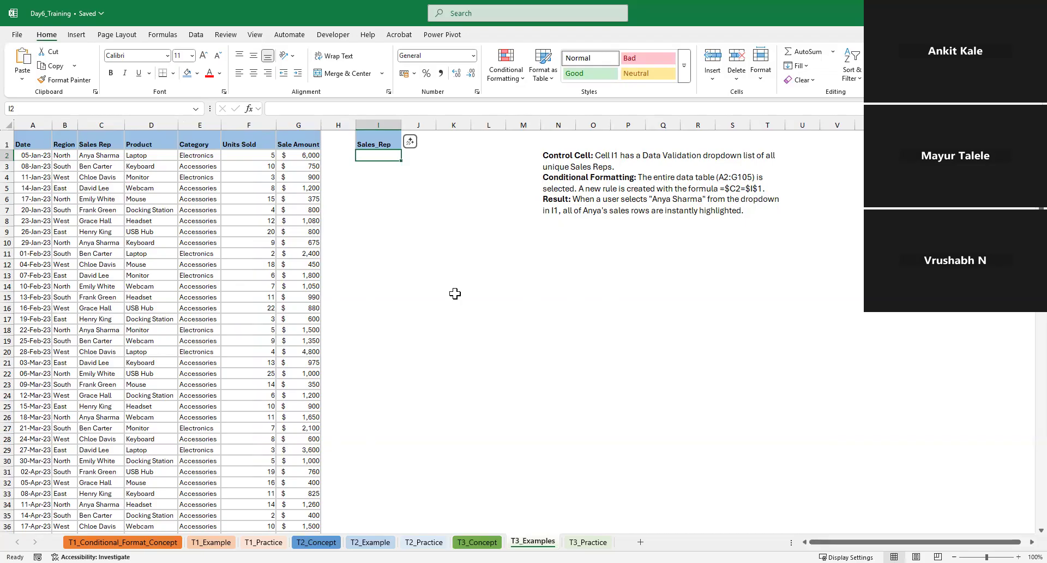
{"action": "left_click", "coordinate": [376, 177]}
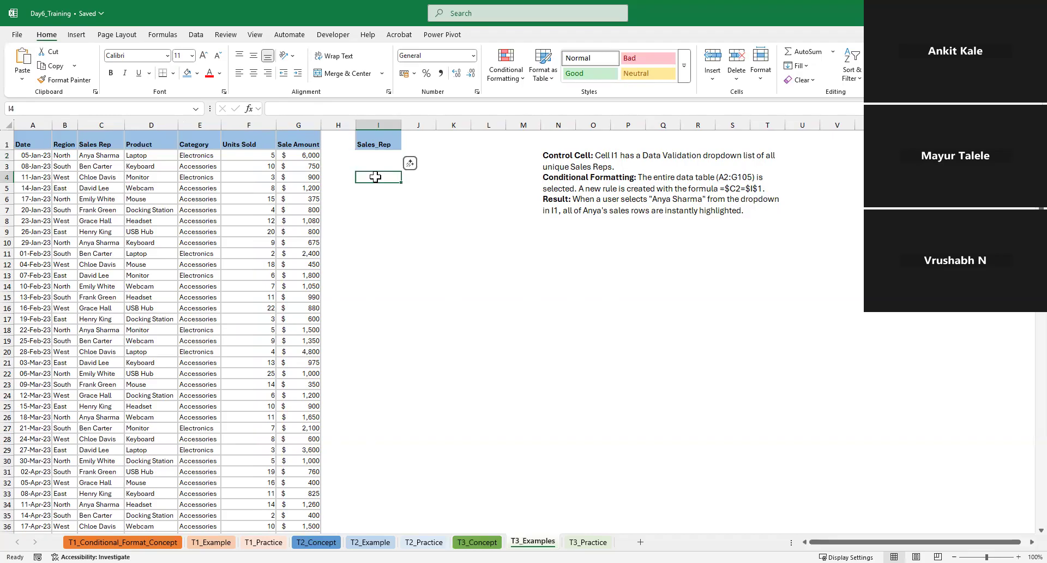
- Copy the Sales Rep names in C2:C105 and paste them into the sheet's last column, starting at XFD1
{"action": "left_click", "coordinate": [99, 157]}
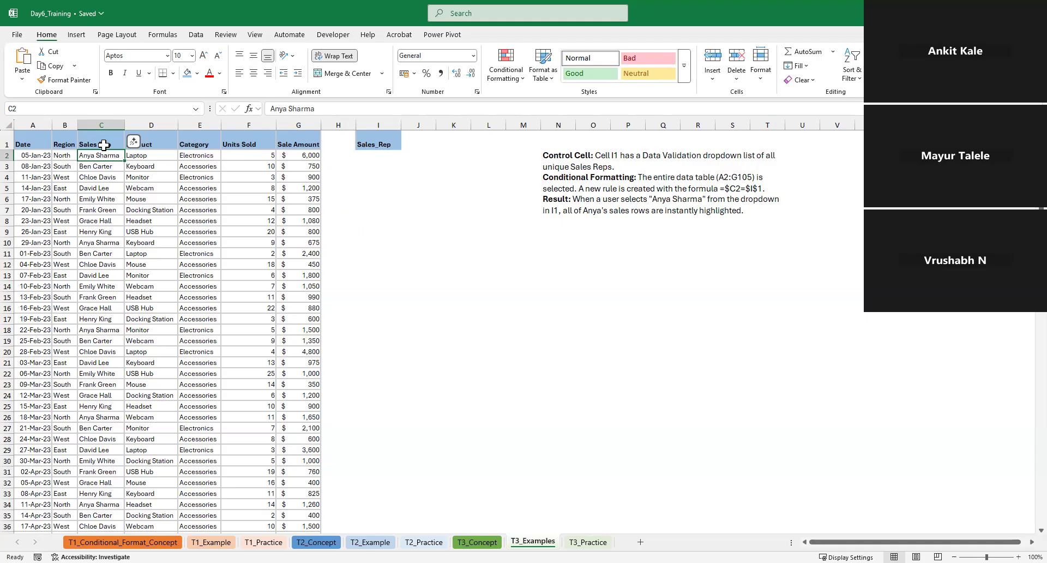
{"action": "left_click", "coordinate": [104, 145]}
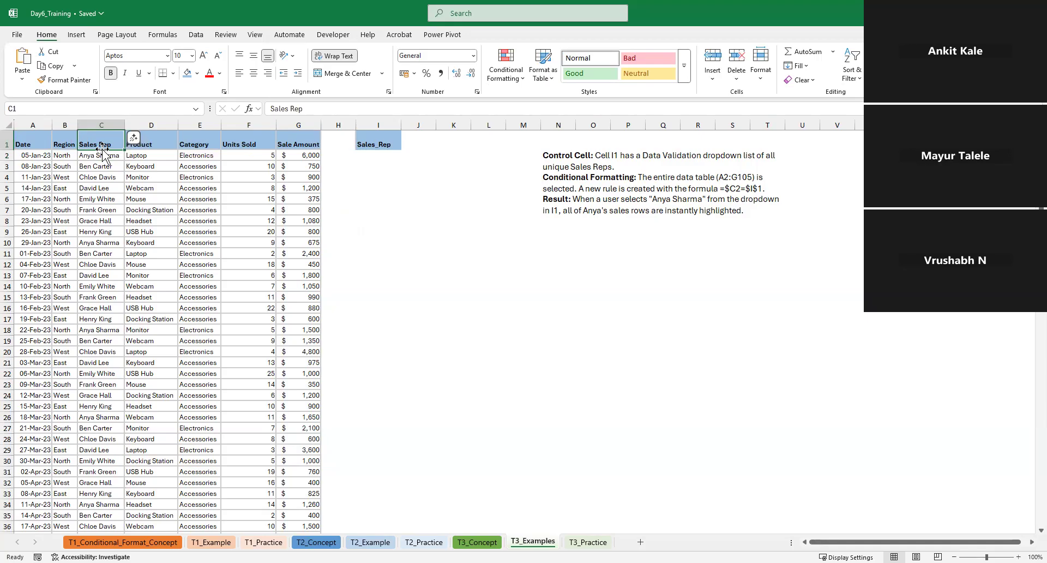
{"action": "key", "text": "Down"}
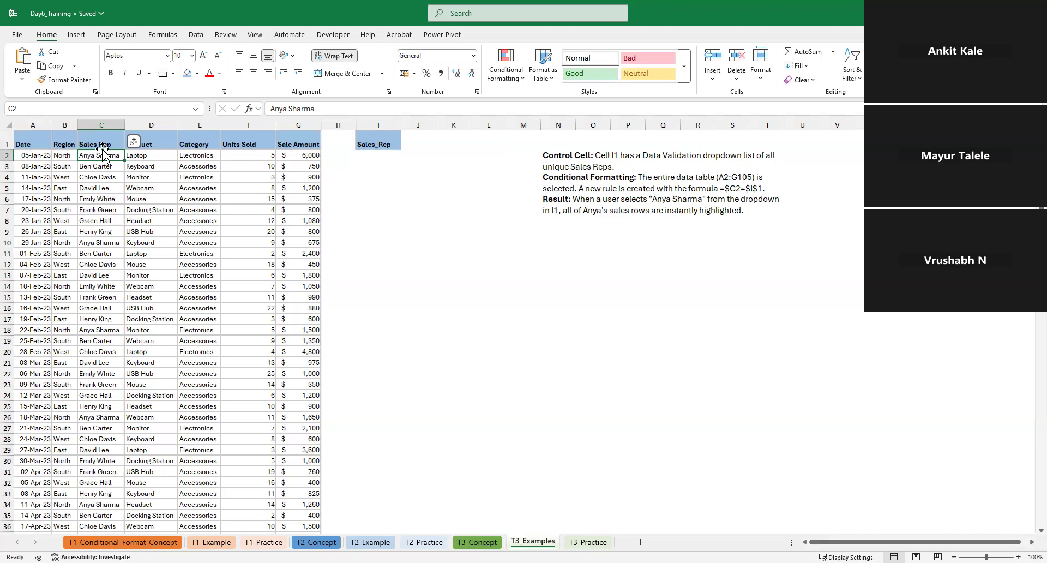
{"action": "key", "text": "ctrl+shift+Down"}
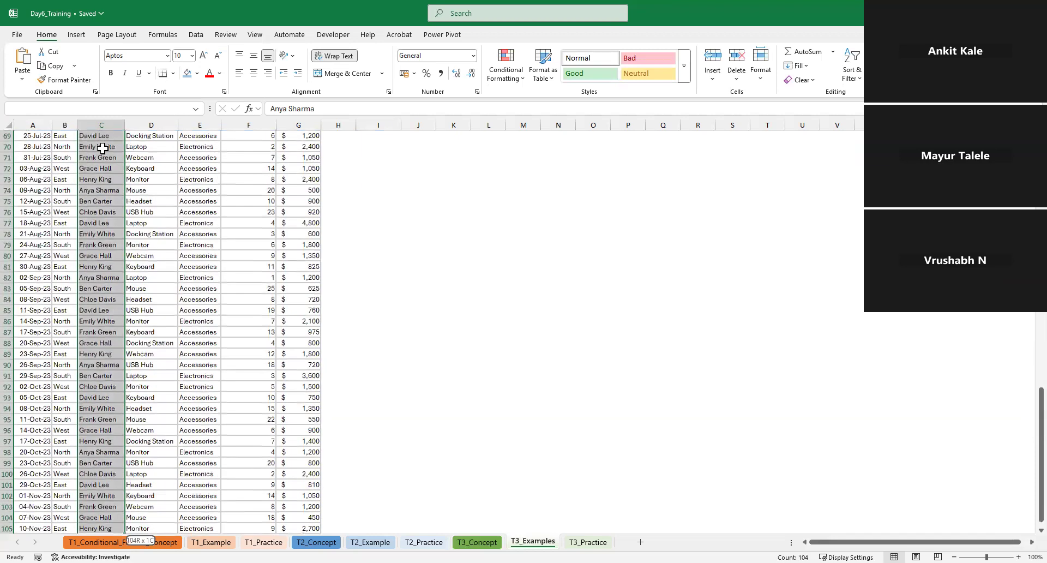
{"action": "key", "text": "ctrl+c"}
{"action": "key", "text": "ctrl+Up"}
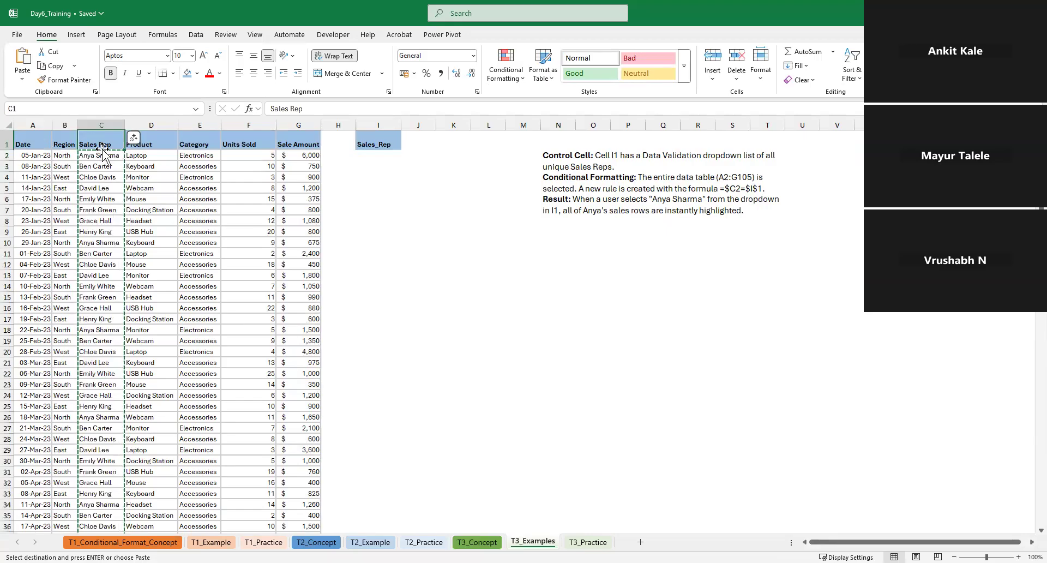
{"action": "key", "text": "Right"}
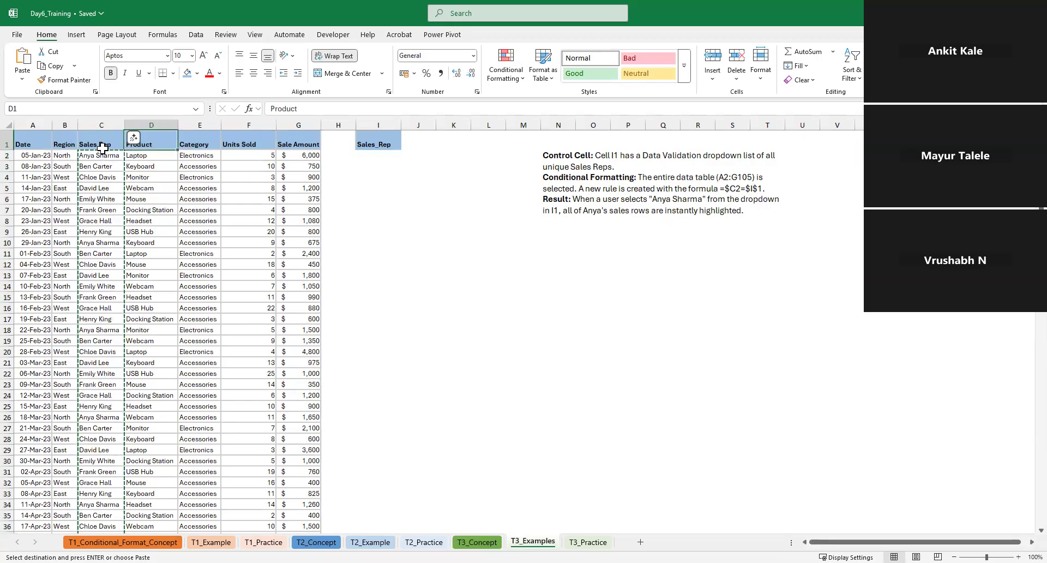
{"action": "key", "text": "ctrl+Right"}
{"action": "key", "text": "ctrl+Right"}
{"action": "key", "text": "ctrl+Right"}
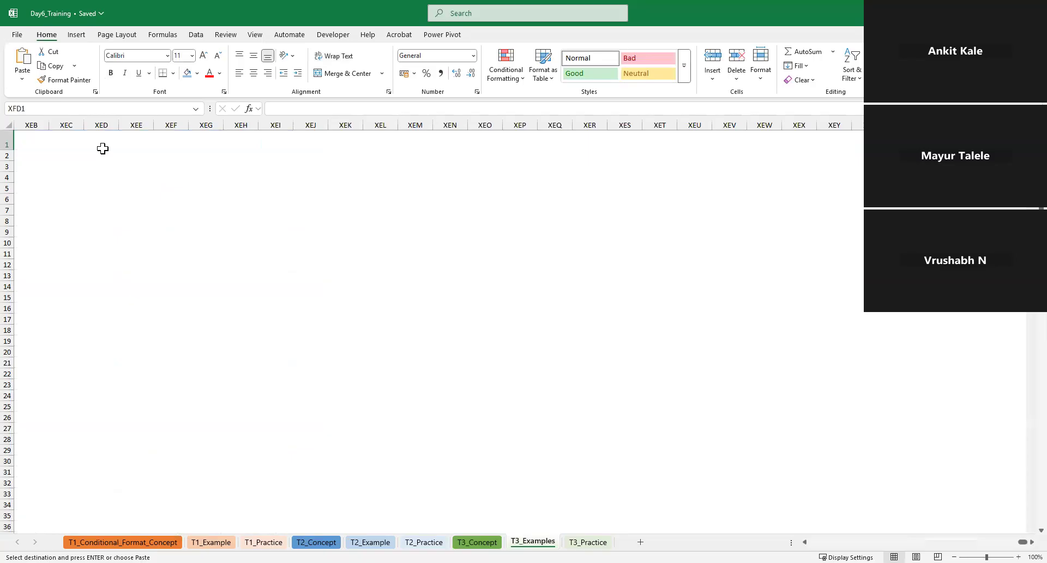
{"action": "key", "text": "ctrl+v"}
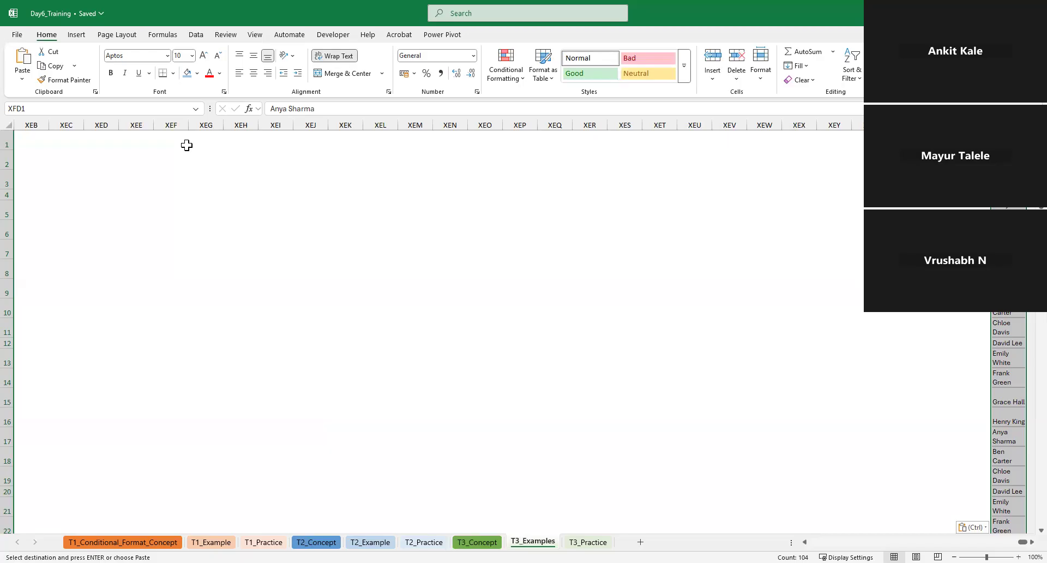
- Check the distance between the sales table and the pasted list, and clear the pasted names from column XFD
{"action": "key", "text": "Left"}
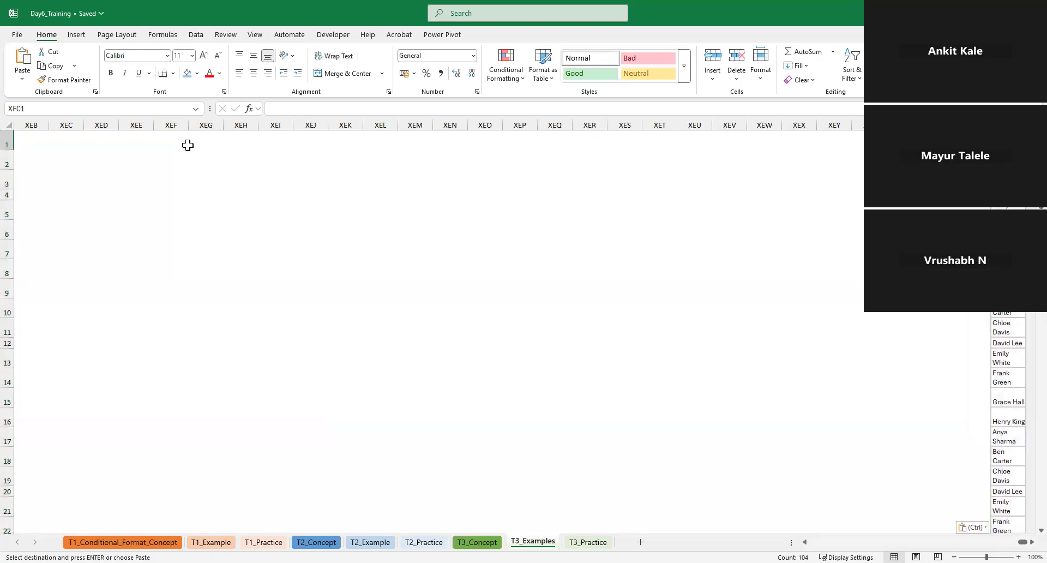
{"action": "key", "text": "ctrl+Left"}
{"action": "key", "text": "ctrl+Left"}
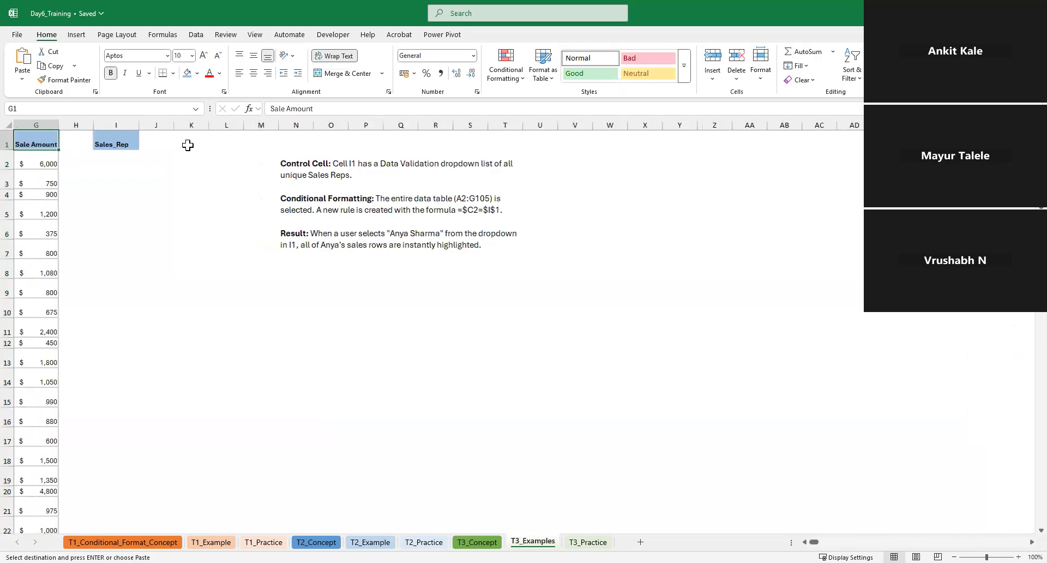
{"action": "key", "text": "ctrl+Right"}
{"action": "key", "text": "ctrl+Right"}
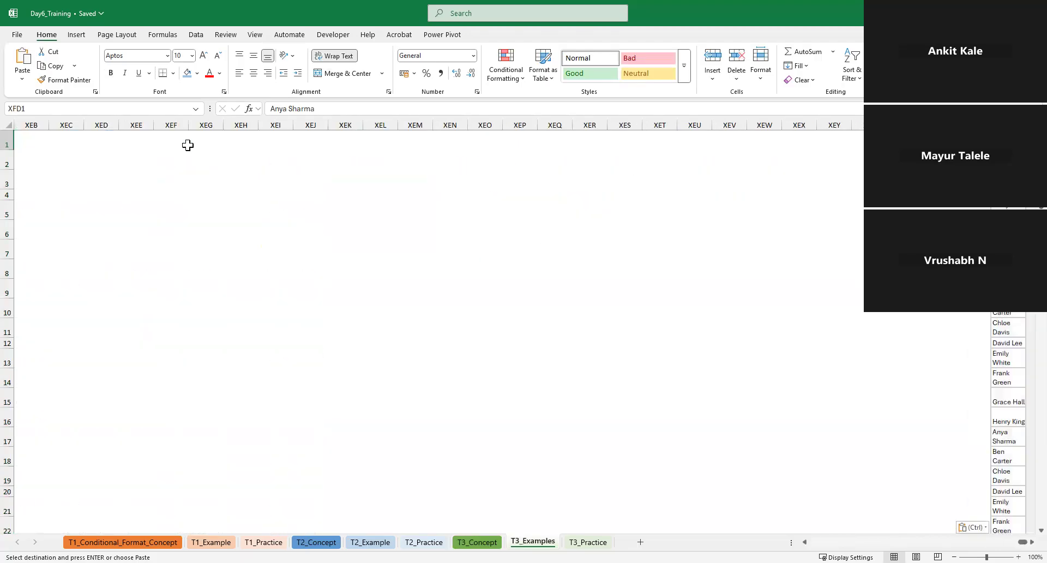
{"action": "key", "text": "ctrl+Home"}
{"action": "key", "text": "Escape"}
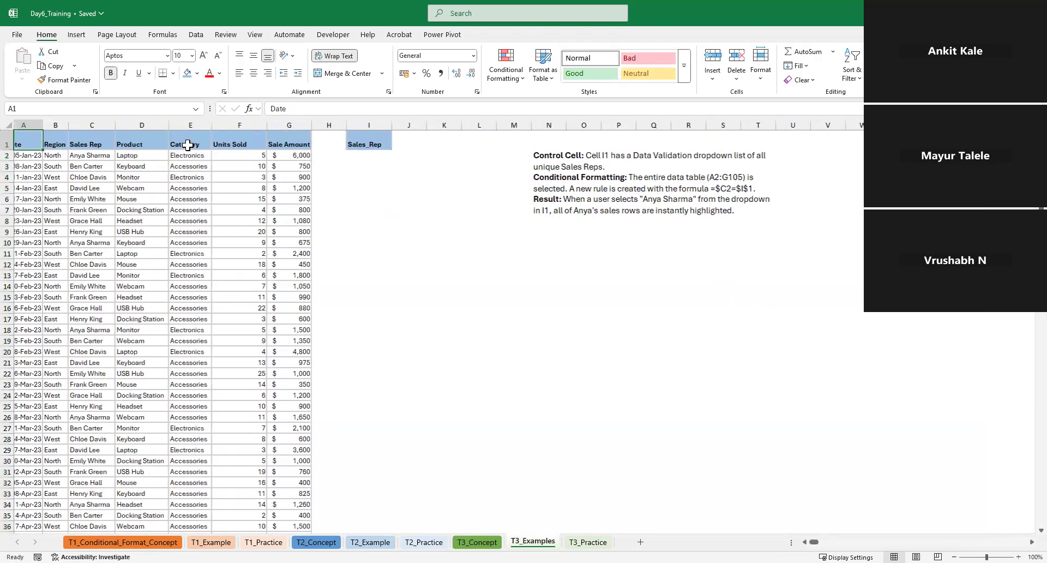
- Copy the Sales Rep names in C2:C105 to the emptied last column of the sheet, starting at XFD1
{"action": "key", "text": "Down"}
{"action": "key", "text": "Right"}
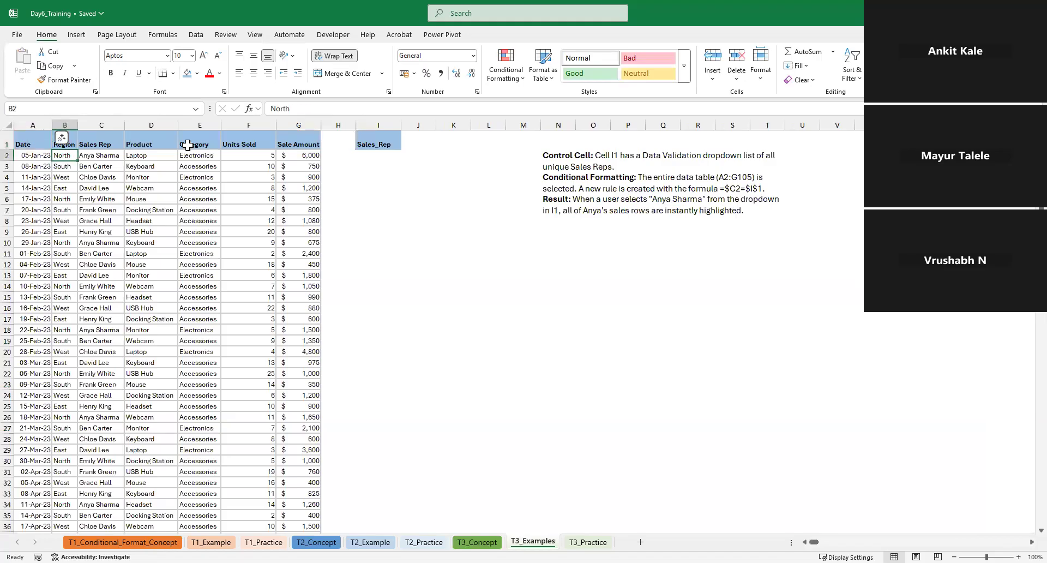
{"action": "key", "text": "Right"}
{"action": "key", "text": "ctrl+shift+Down"}
{"action": "key", "text": "ctrl+c"}
{"action": "key", "text": "ctrl+Up"}
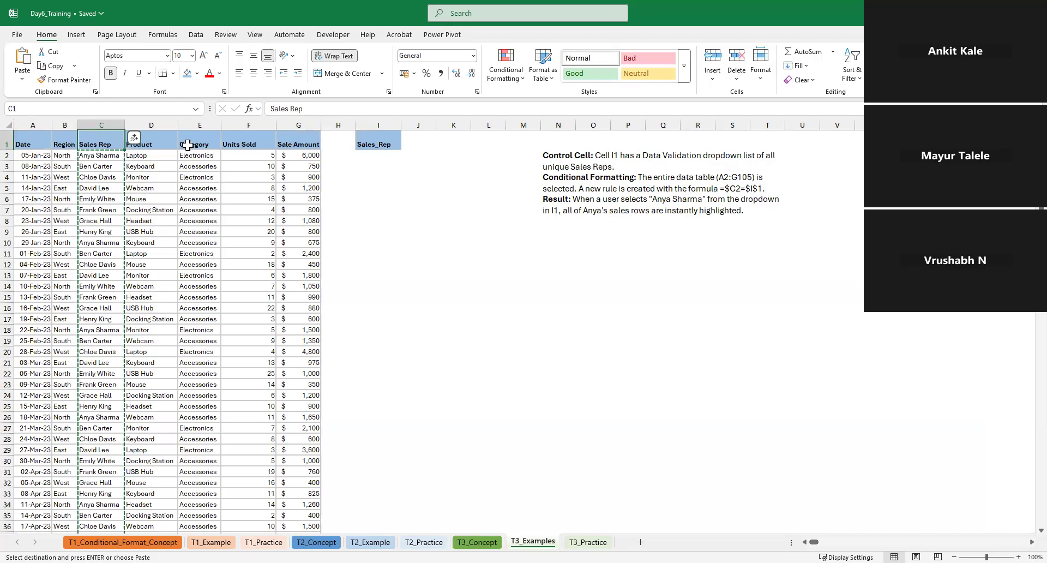
{"action": "key", "text": "ctrl+Right"}
{"action": "key", "text": "ctrl+Right"}
{"action": "key", "text": "ctrl+Right"}
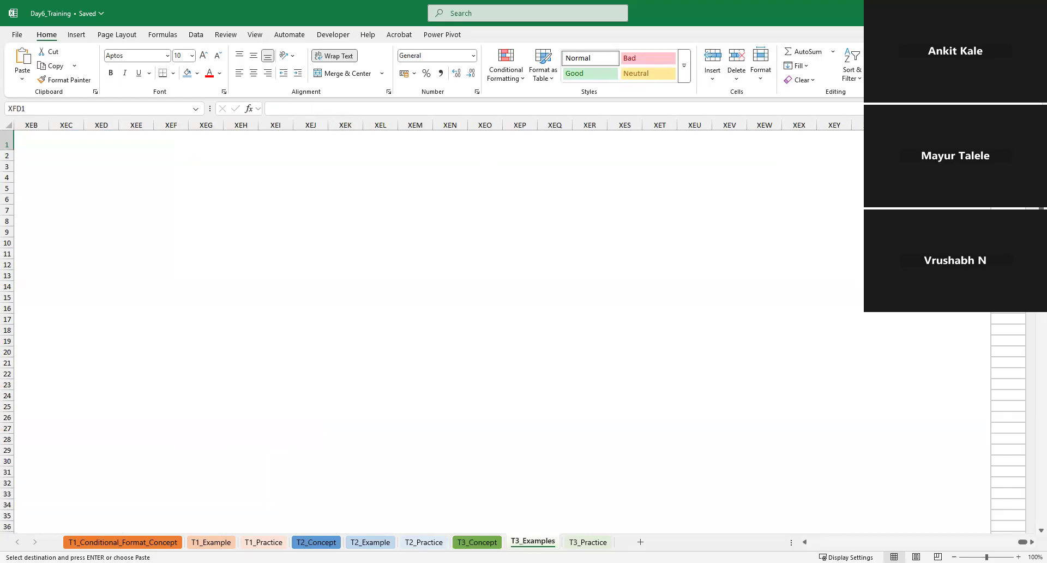
{"action": "right_click", "coordinate": [1003, 143]}
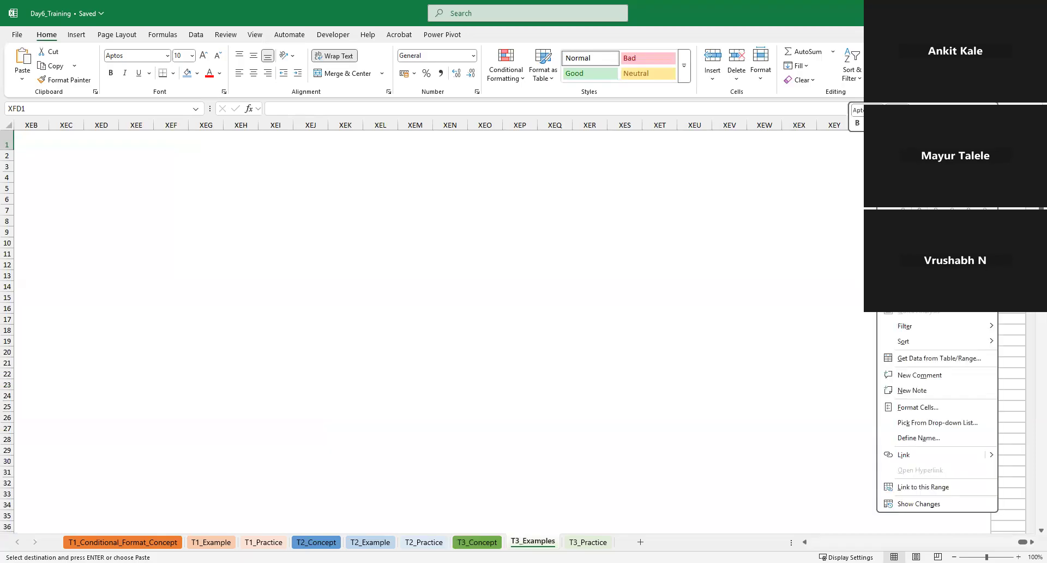
{"action": "left_click", "coordinate": [890, 188]}
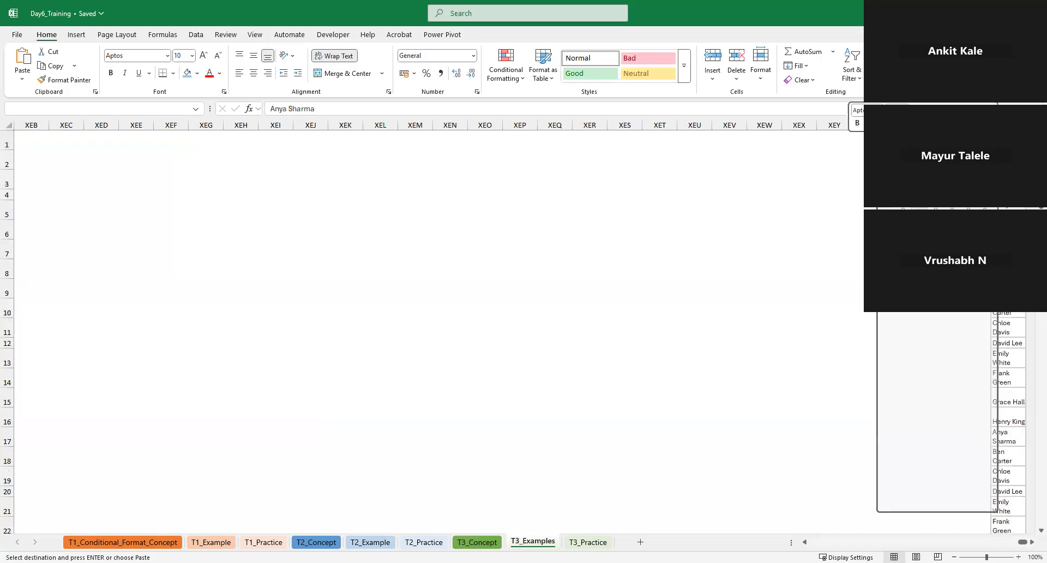
{"action": "key", "text": "ctrl+v"}
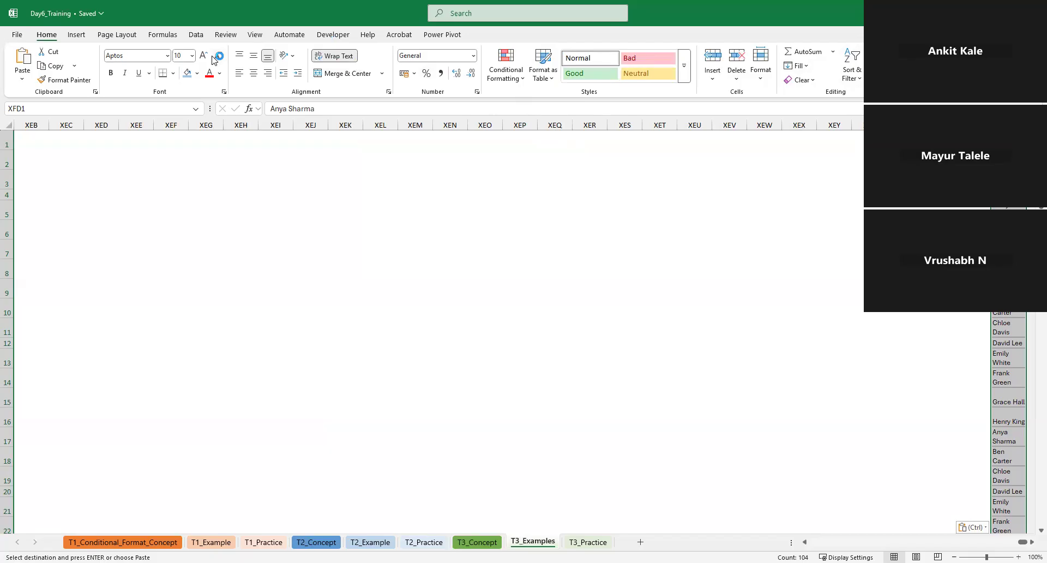
- Remove the duplicate names from the list in column XFD, treating the data as having no headers
{"action": "left_click", "coordinate": [206, 35]}
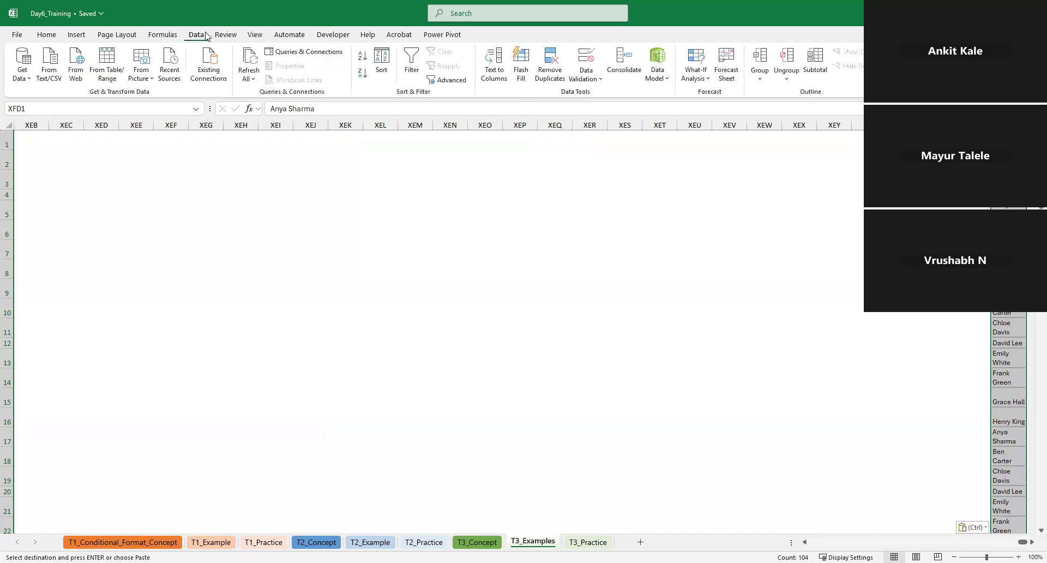
{"action": "left_click", "coordinate": [561, 79]}
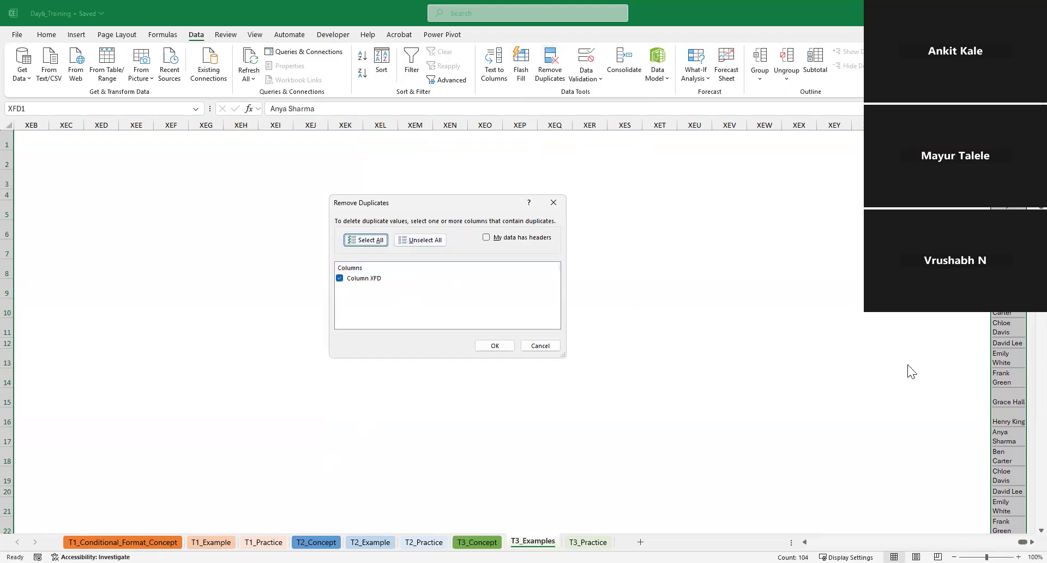
{"action": "left_click", "coordinate": [494, 346]}
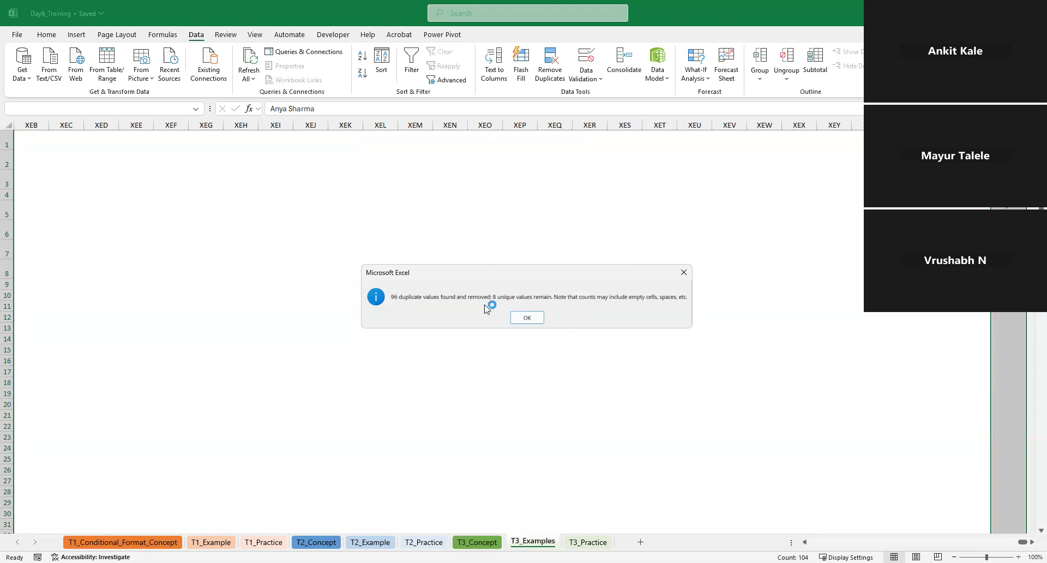
- Finish the duplicate removal in column XFD and return to the empty cell I2 below the Sales_Rep header
{"action": "left_click", "coordinate": [527, 317]}
{"action": "left_click", "coordinate": [940, 340]}
{"action": "key", "text": "Right"}
{"action": "key", "text": "Right"}
{"action": "key", "text": "Up"}
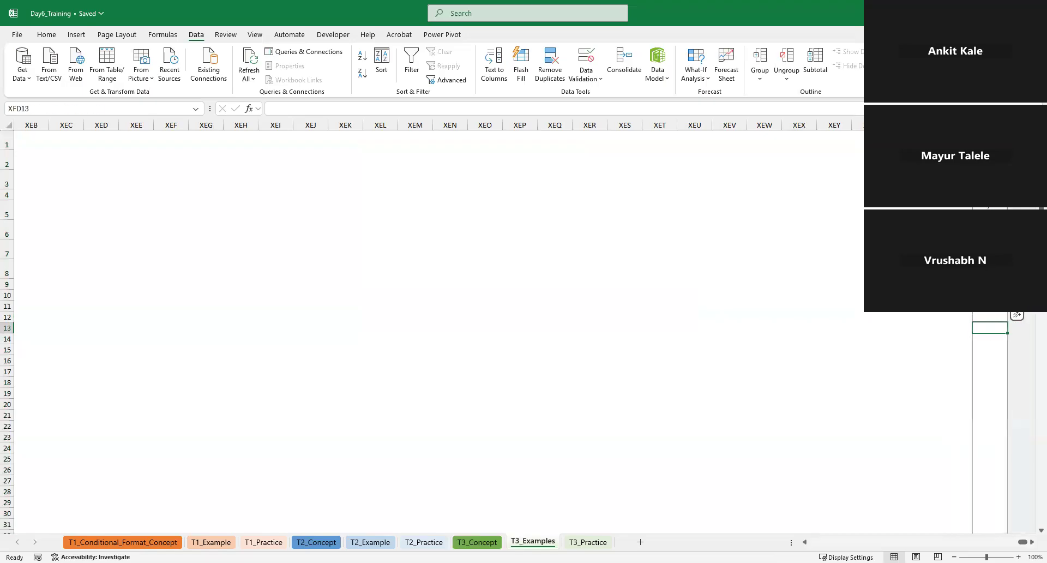
{"action": "left_click", "coordinate": [727, 292]}
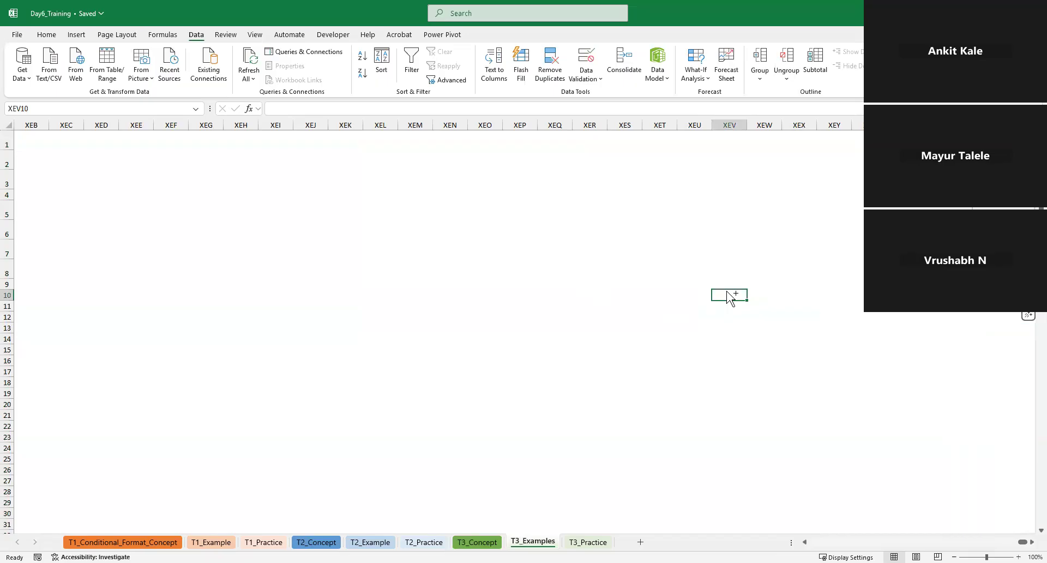
{"action": "key", "text": "ctrl+Left"}
{"action": "key", "text": "ctrl+Up"}
{"action": "key", "text": "ctrl+Left"}
{"action": "key", "text": "Right"}
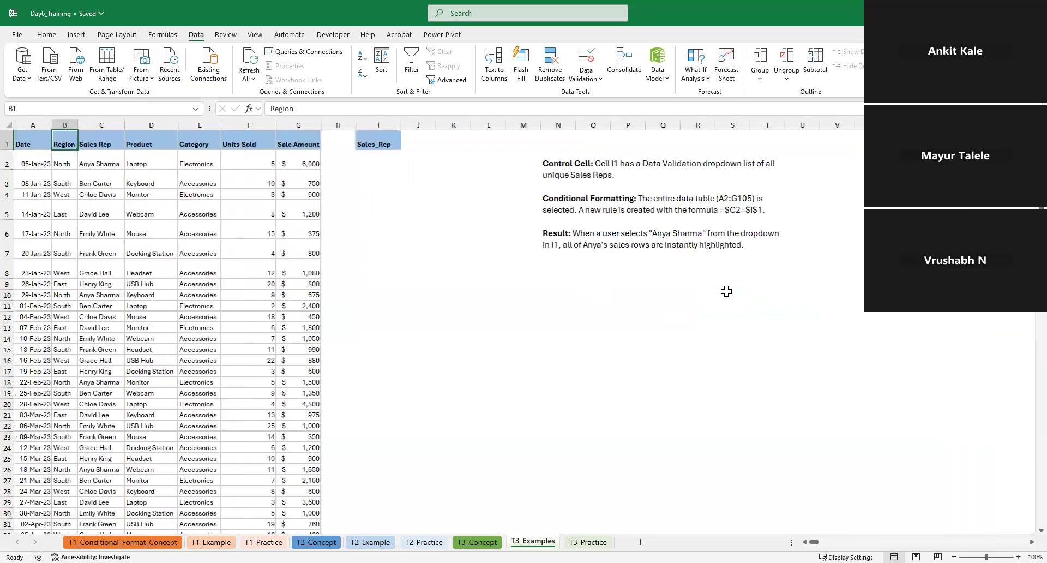
{"action": "key", "text": "ctrl+Right"}
{"action": "key", "text": "ctrl+Right"}
{"action": "key", "text": "Down"}
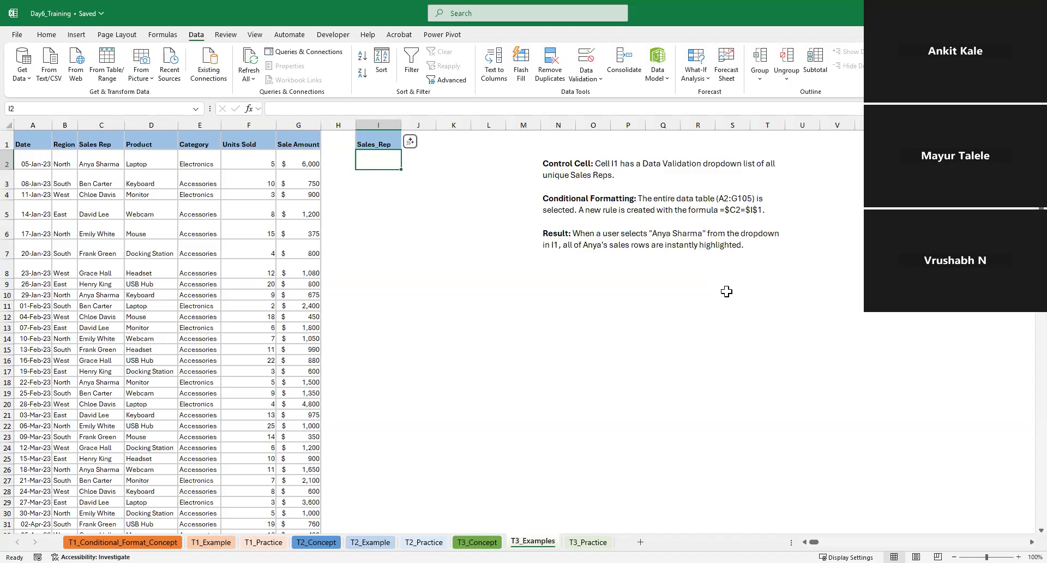
- Add filters to the sales table's header row and examine the unique names in the Sales Rep filter list
{"action": "left_click", "coordinate": [112, 142]}
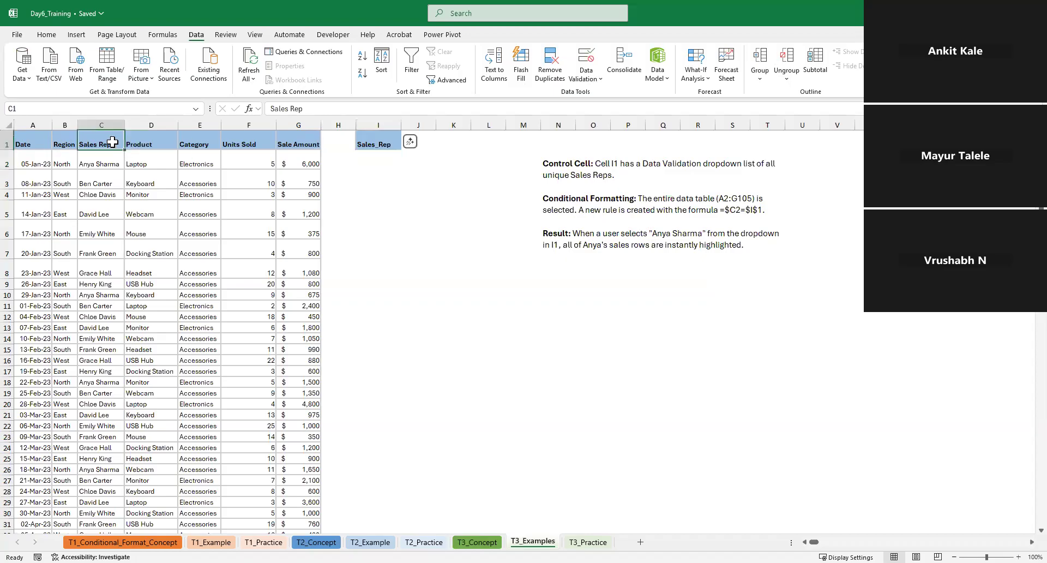
{"action": "left_click", "coordinate": [54, 36]}
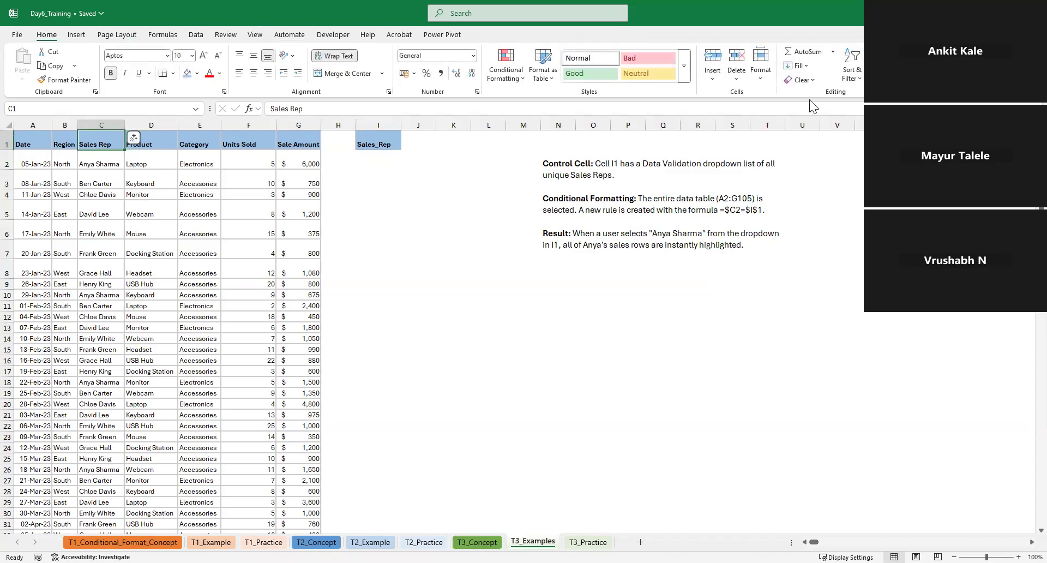
{"action": "left_click", "coordinate": [851, 73]}
{"action": "left_click", "coordinate": [853, 141]}
{"action": "left_click", "coordinate": [119, 144]}
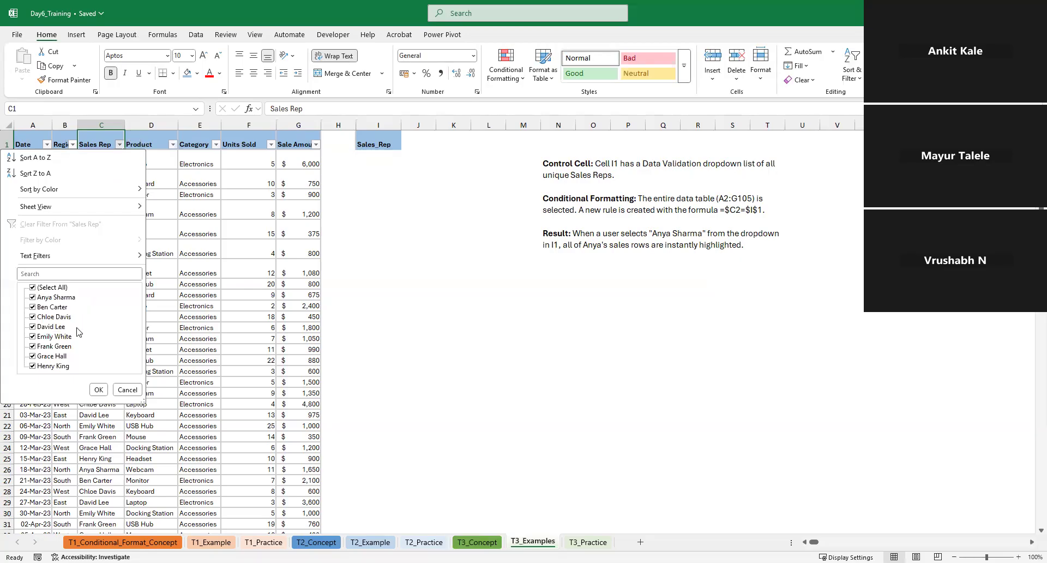
{"action": "left_click", "coordinate": [127, 390]}
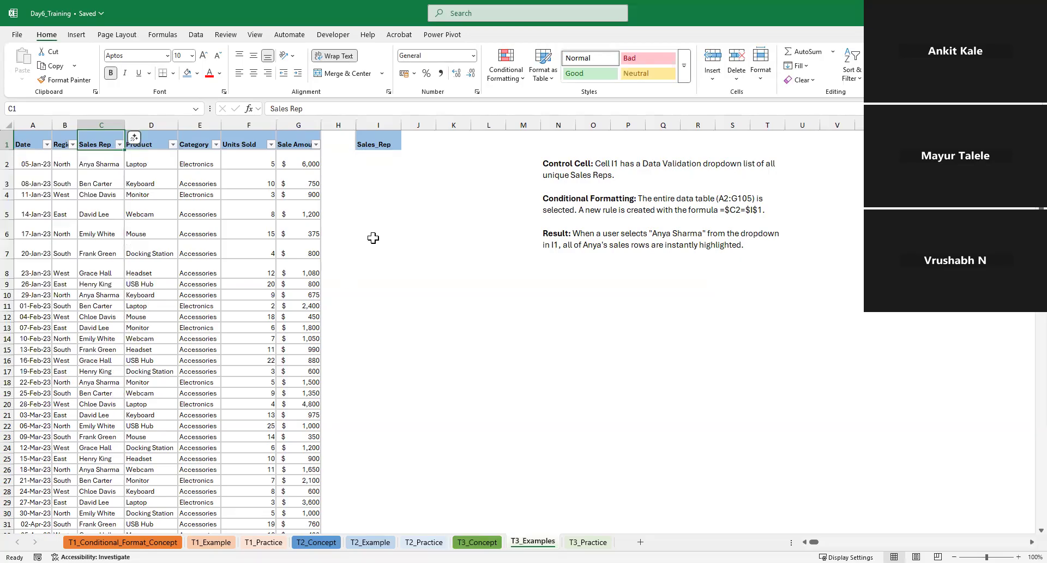
- Start a data validation rule for cell I2 that allows entries from a List
{"action": "left_click", "coordinate": [376, 158]}
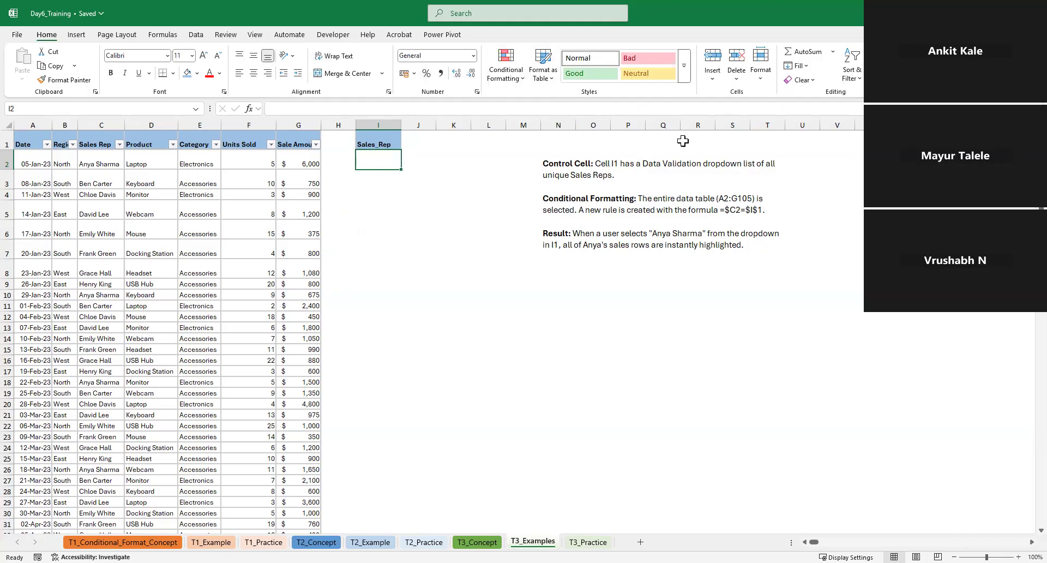
{"action": "left_click", "coordinate": [196, 36]}
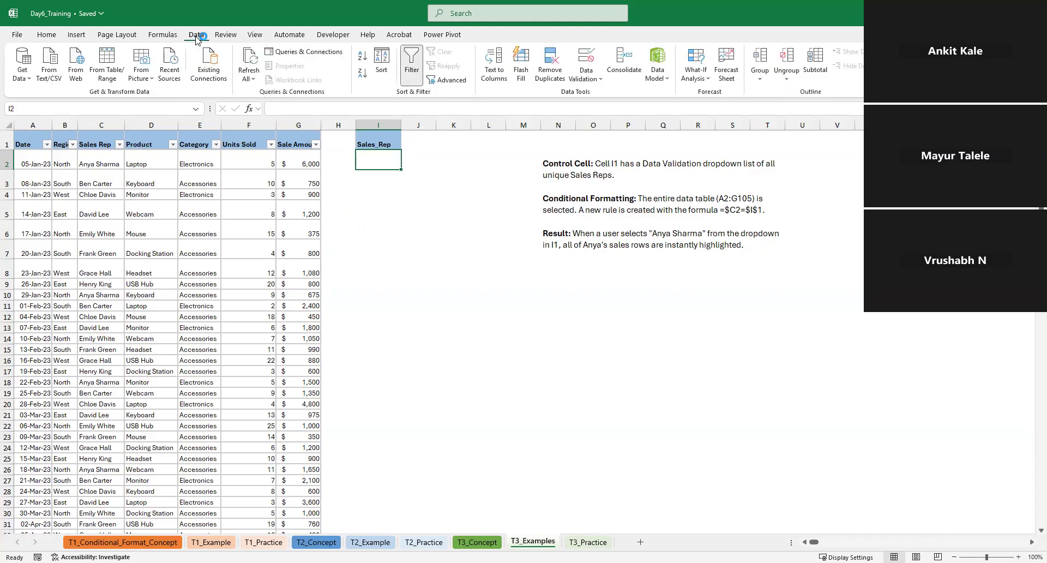
{"action": "left_click", "coordinate": [596, 77]}
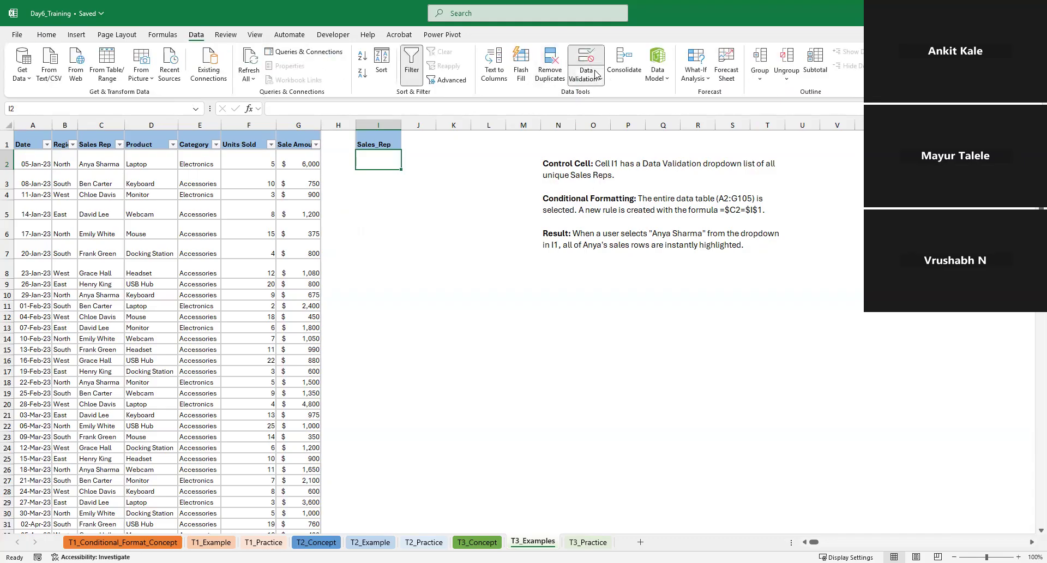
{"action": "left_click", "coordinate": [592, 96]}
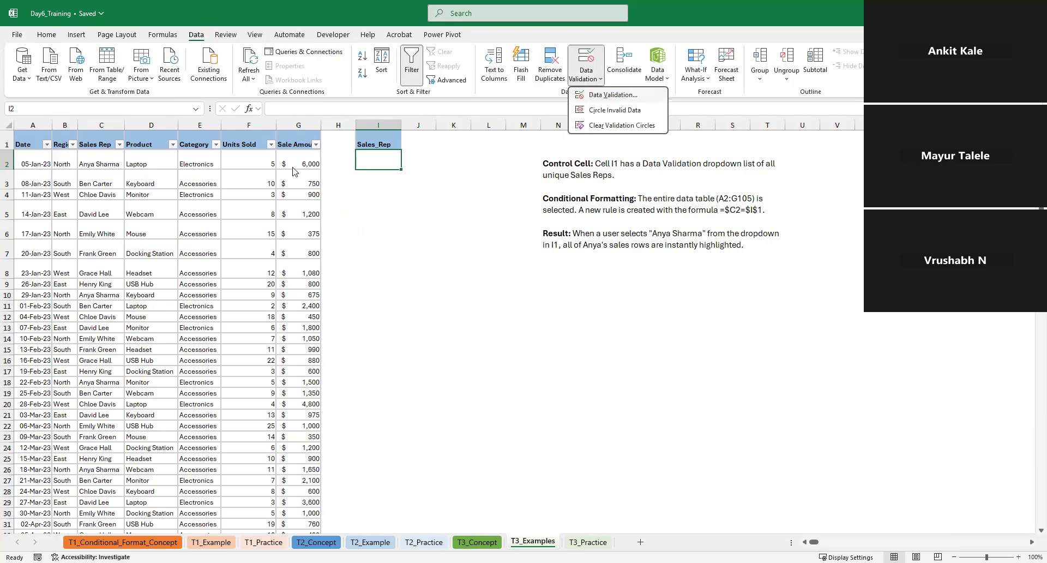
{"action": "left_click", "coordinate": [267, 151]}
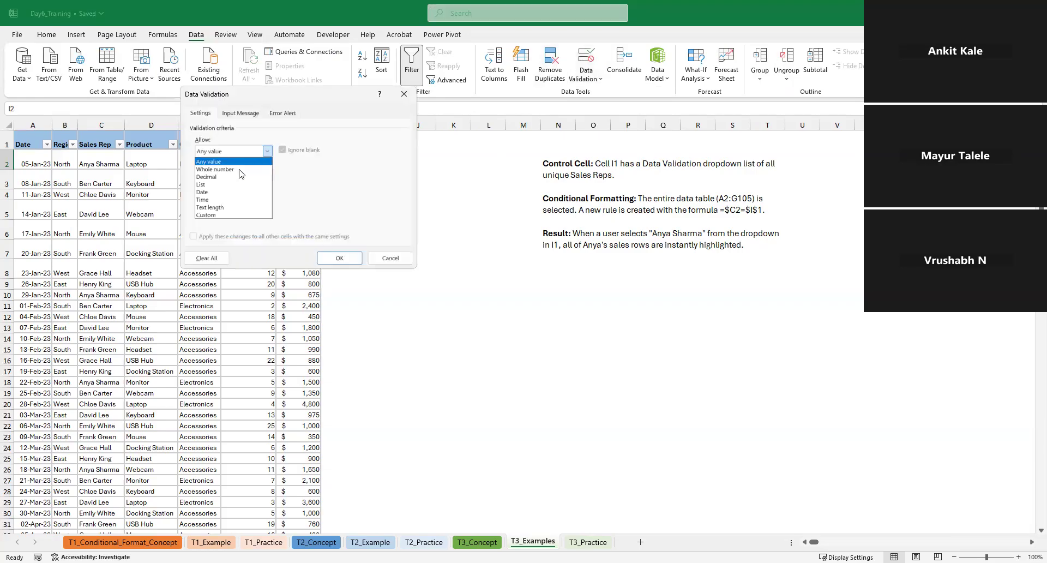
{"action": "left_click", "coordinate": [207, 185]}
{"action": "left_click", "coordinate": [337, 198]}
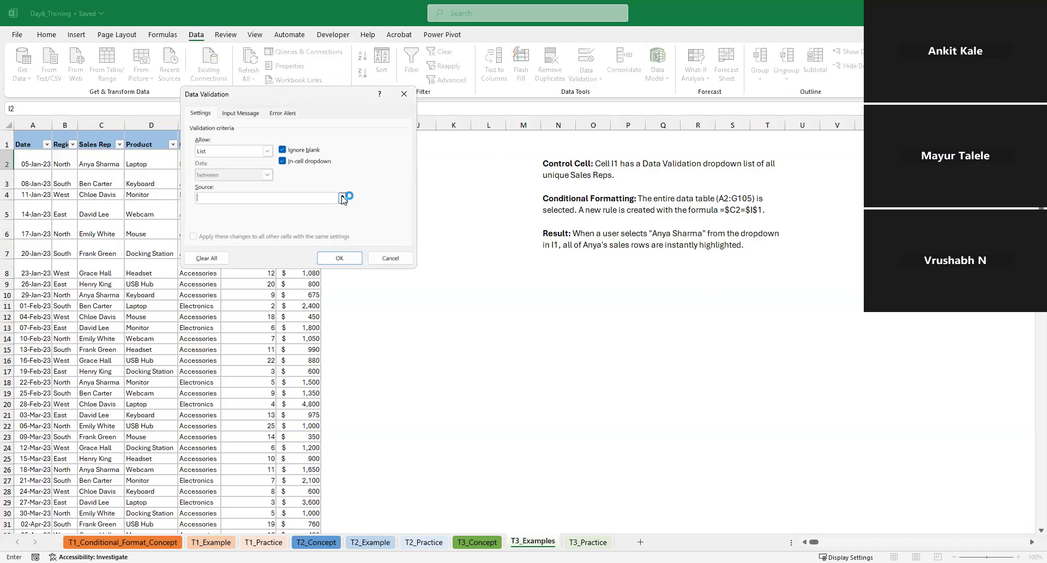
- Use the unique names in $XFD$1:$XFD$8 as the list source and apply the validation rule
{"action": "left_click", "coordinate": [404, 192]}
{"action": "key", "text": "Up"}
{"action": "key", "text": "Up"}
{"action": "key", "text": "Up"}
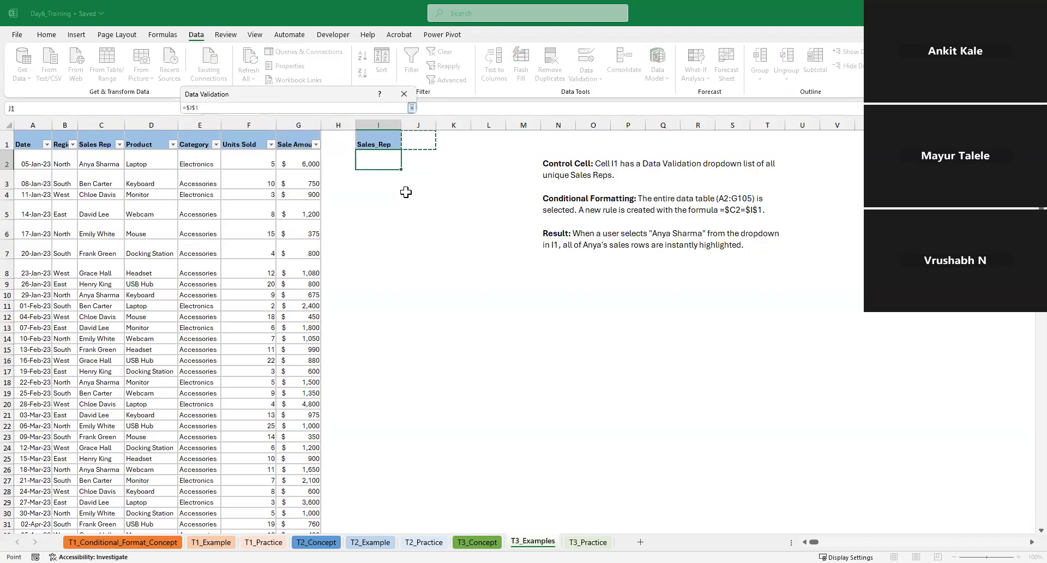
{"action": "key", "text": "ctrl+Right"}
{"action": "key", "text": "shift+Down"}
{"action": "key", "text": "shift+Down"}
{"action": "key", "text": "shift+Down"}
{"action": "key", "text": "shift+Down"}
{"action": "key", "text": "shift+Down"}
{"action": "key", "text": "shift+Down"}
{"action": "key", "text": "shift+Down"}
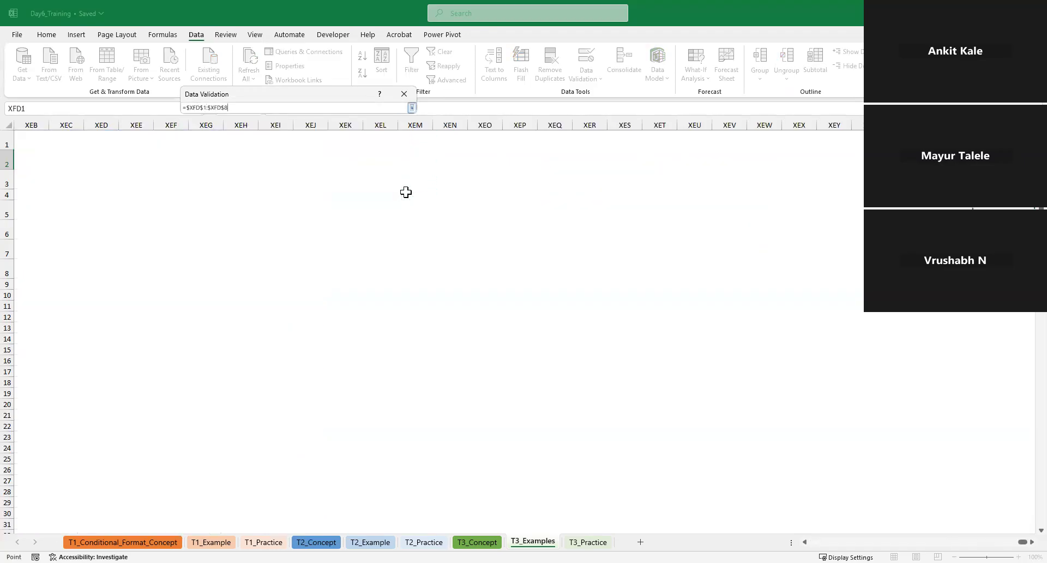
{"action": "left_click", "coordinate": [412, 109]}
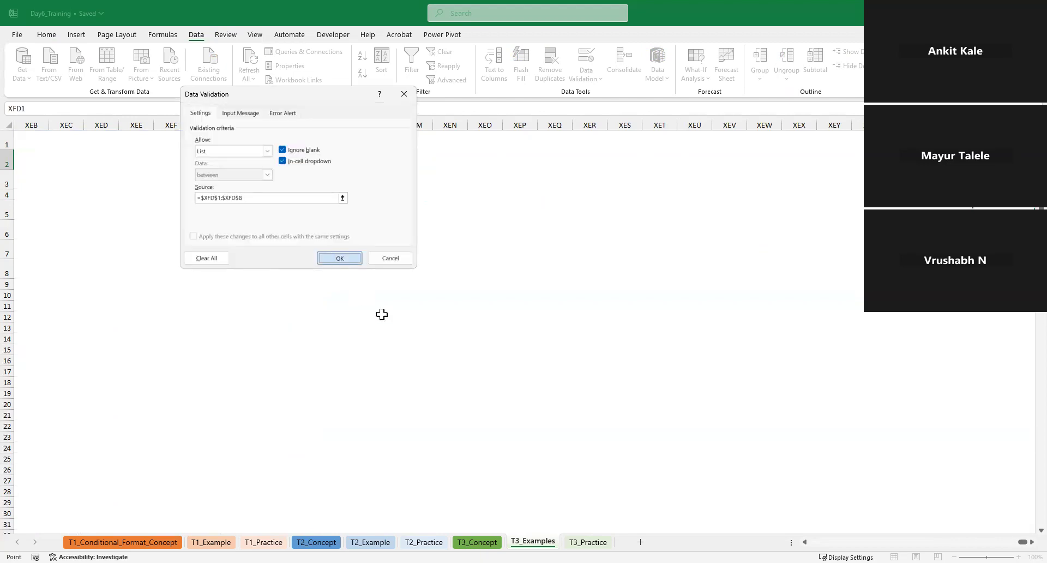
{"action": "key", "text": "Return"}
- Return to cell I2 and view the names offered in its dropdown
{"action": "key", "text": "Up"}
{"action": "key", "text": "Left"}
{"action": "key", "text": "Left"}
{"action": "key", "text": "Left"}
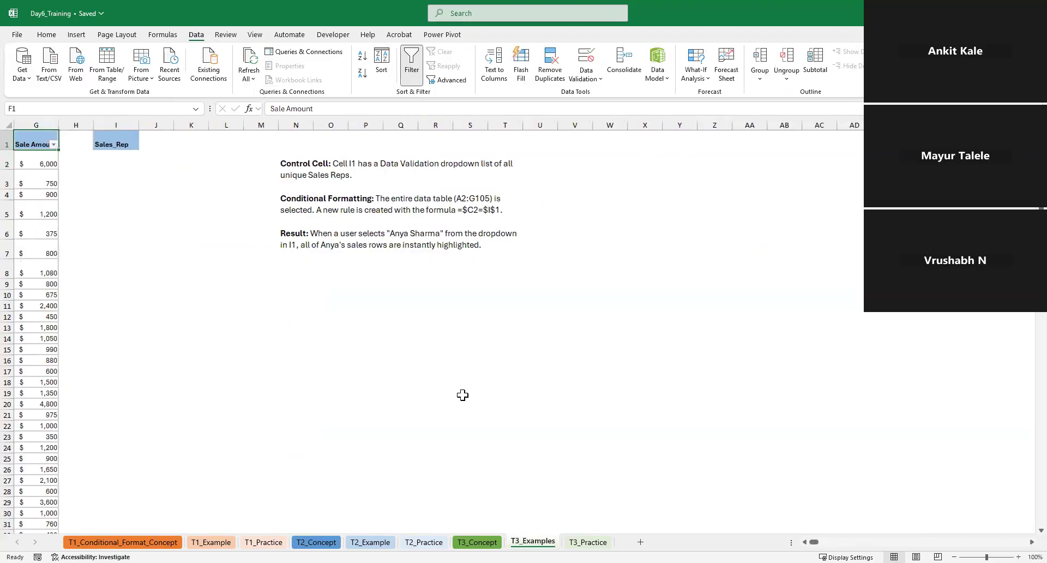
{"action": "key", "text": "Left"}
{"action": "key", "text": "Left"}
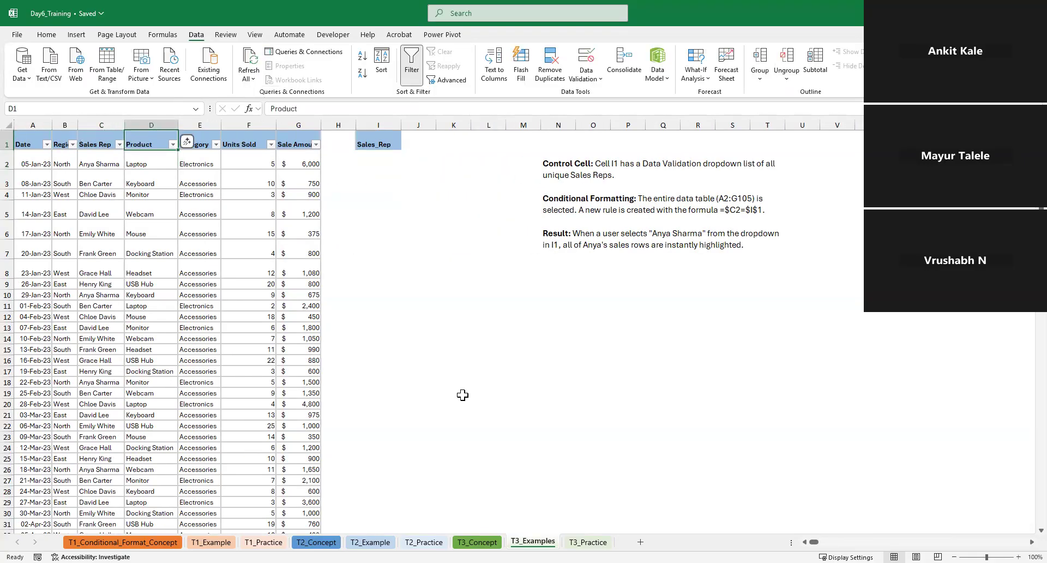
{"action": "left_click", "coordinate": [377, 159]}
{"action": "left_click", "coordinate": [406, 164]}
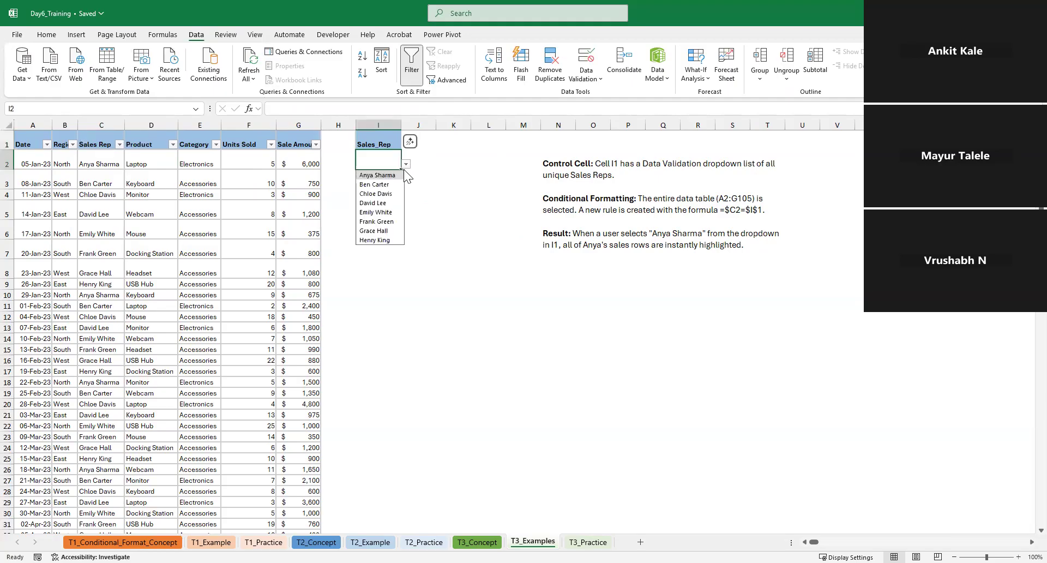
- Fill the dropdown validation from cell I2 down to I105, level with the last row of the sales table
{"action": "left_click", "coordinate": [284, 287]}
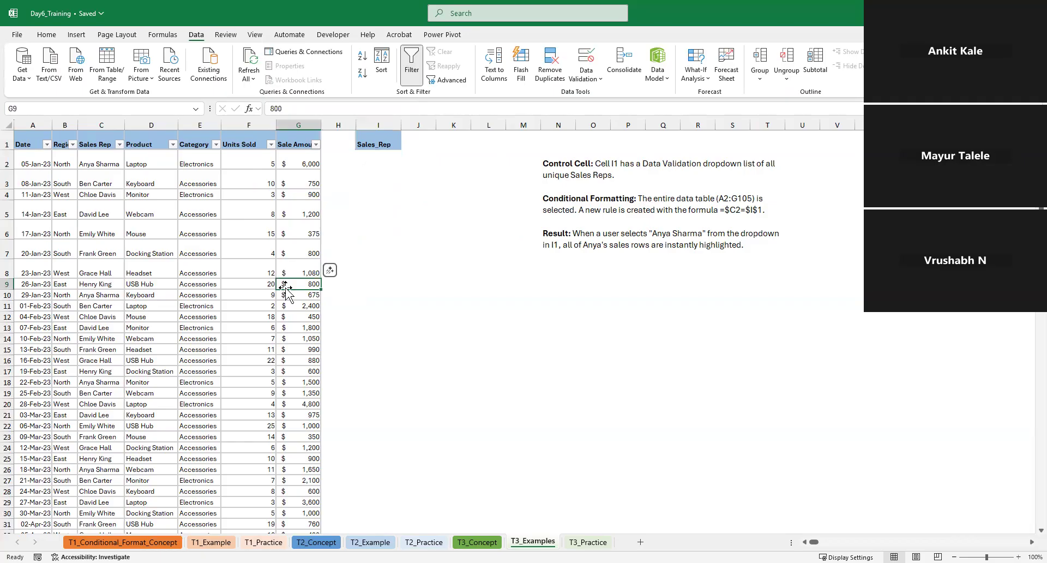
{"action": "key", "text": "ctrl+Down"}
{"action": "key", "text": "Right"}
{"action": "key", "text": "Right"}
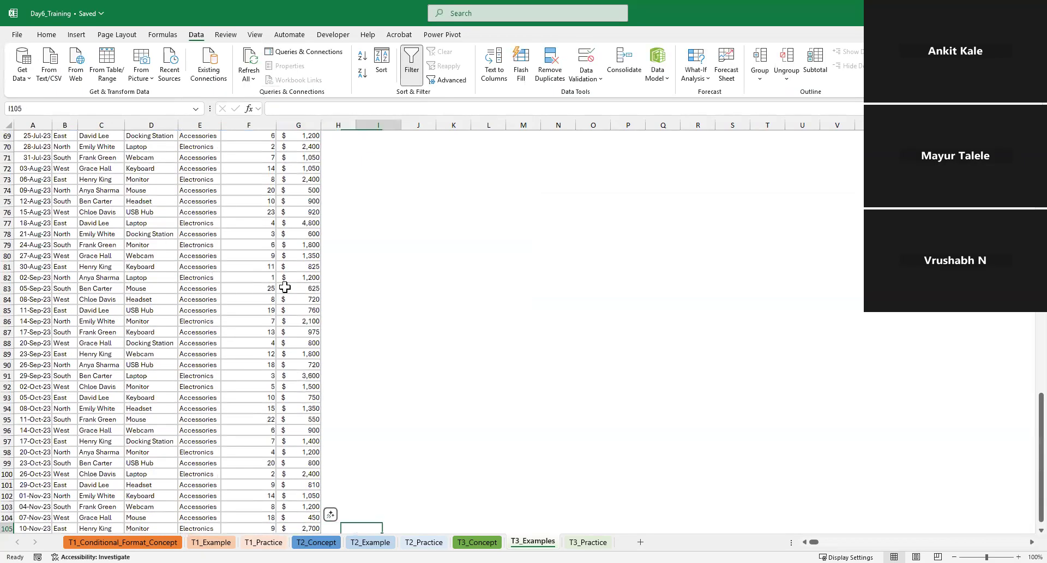
{"action": "key", "text": "ctrl+shift+Up"}
{"action": "key", "text": "ctrl+d"}
{"action": "key", "text": "ctrl+z"}
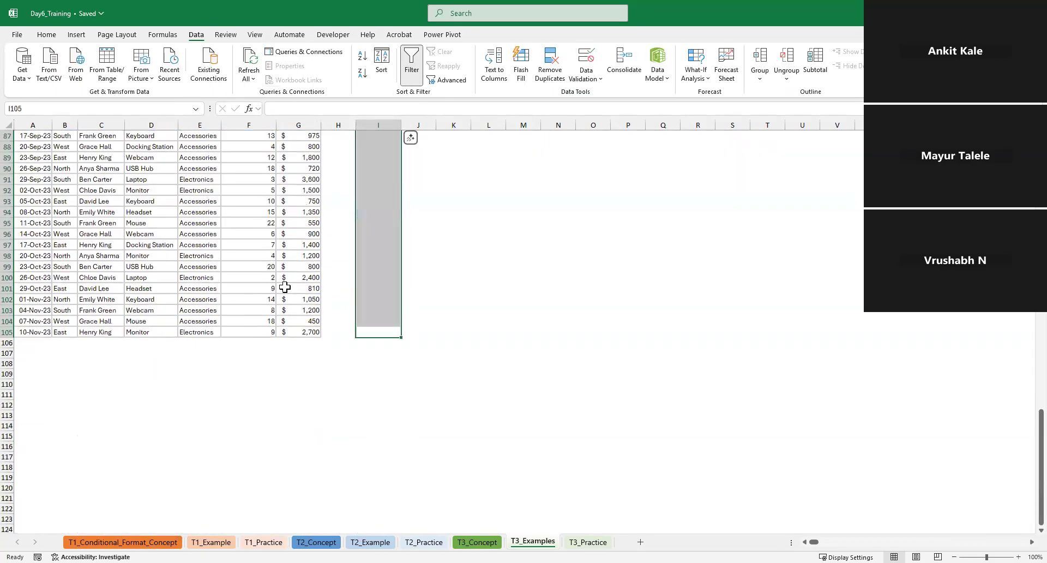
{"action": "key", "text": "ctrl+shift+Up"}
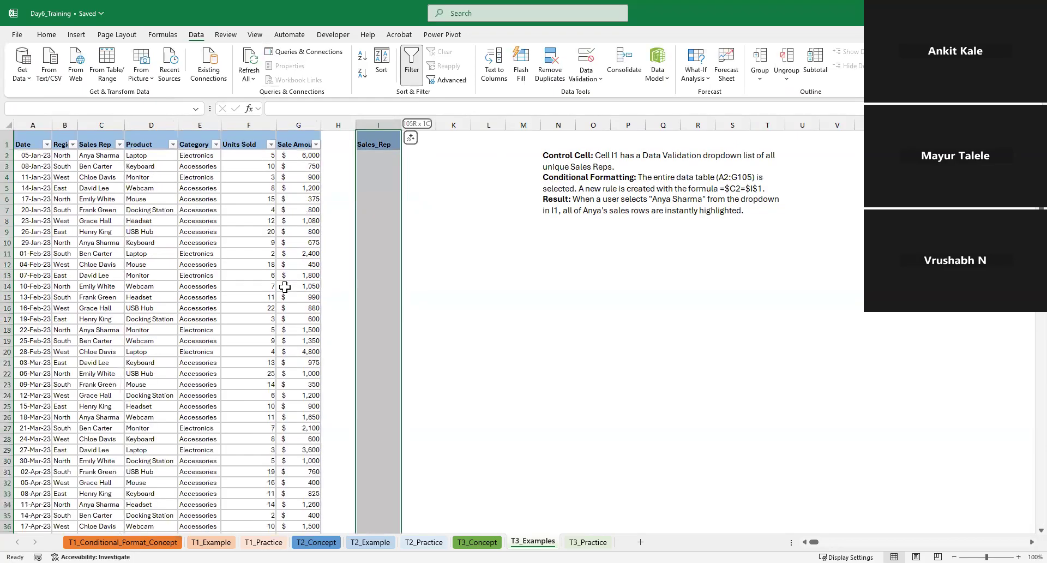
{"action": "key", "text": "Down"}
- Check the cells below the Sales_Rep header for the copied dropdown and return to cell I2
{"action": "key", "text": "ctrl+Up"}
{"action": "key", "text": "Down"}
{"action": "key", "text": "Down"}
{"action": "key", "text": "Down"}
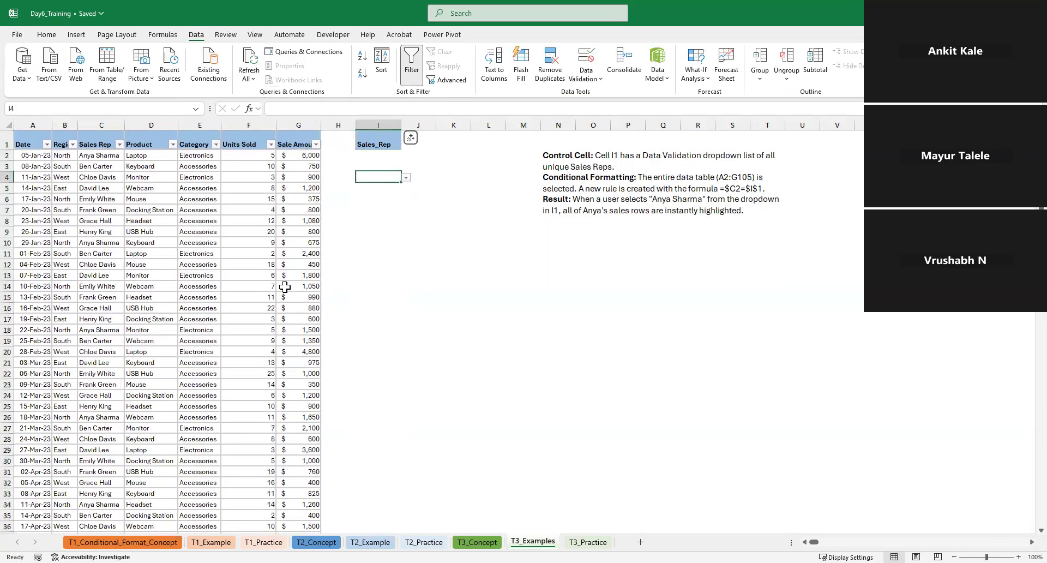
{"action": "key", "text": "Up"}
{"action": "key", "text": "Up"}
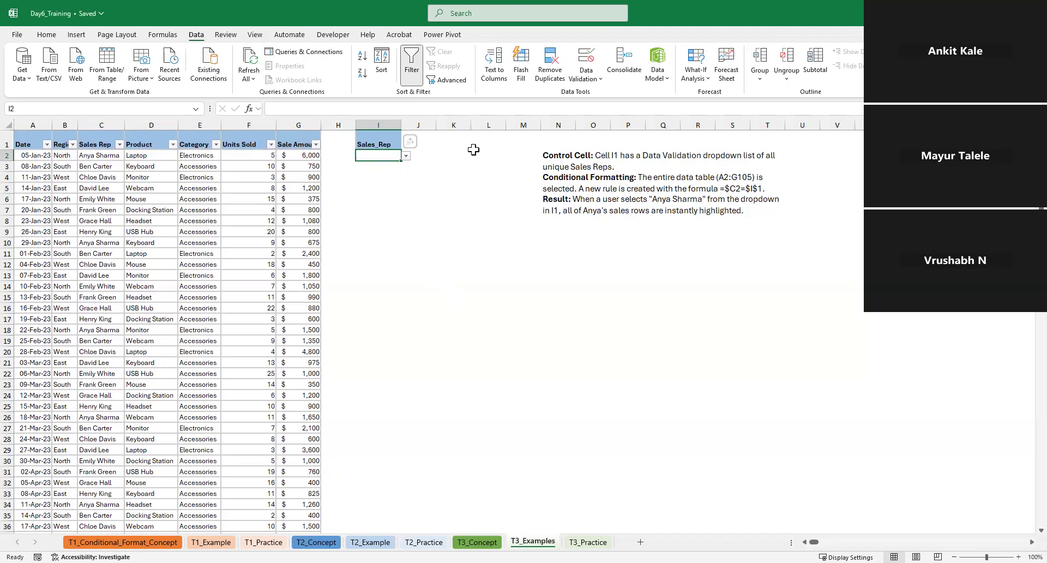
- Test the dropdown in cell I2 by picking two different sales rep names, and clear the cell
{"action": "left_click", "coordinate": [406, 156]}
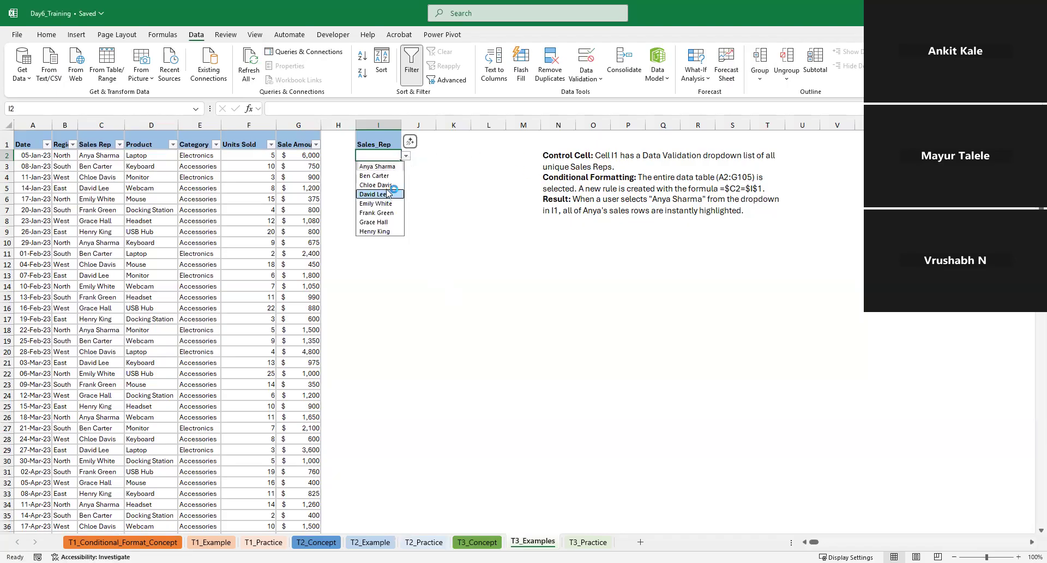
{"action": "left_click", "coordinate": [376, 185]}
{"action": "left_click", "coordinate": [406, 156]}
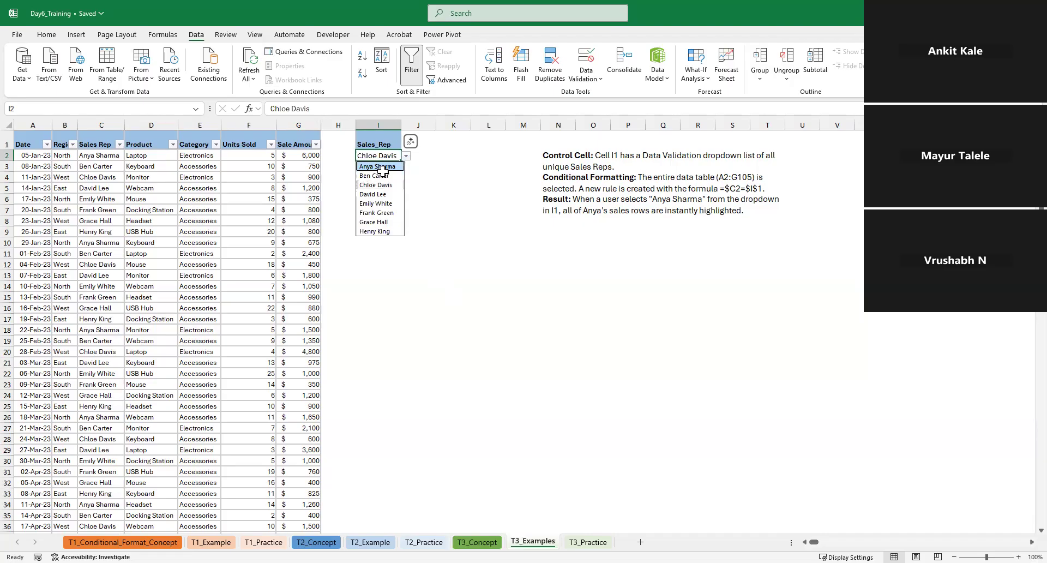
{"action": "left_click", "coordinate": [377, 166]}
{"action": "left_click", "coordinate": [406, 156]}
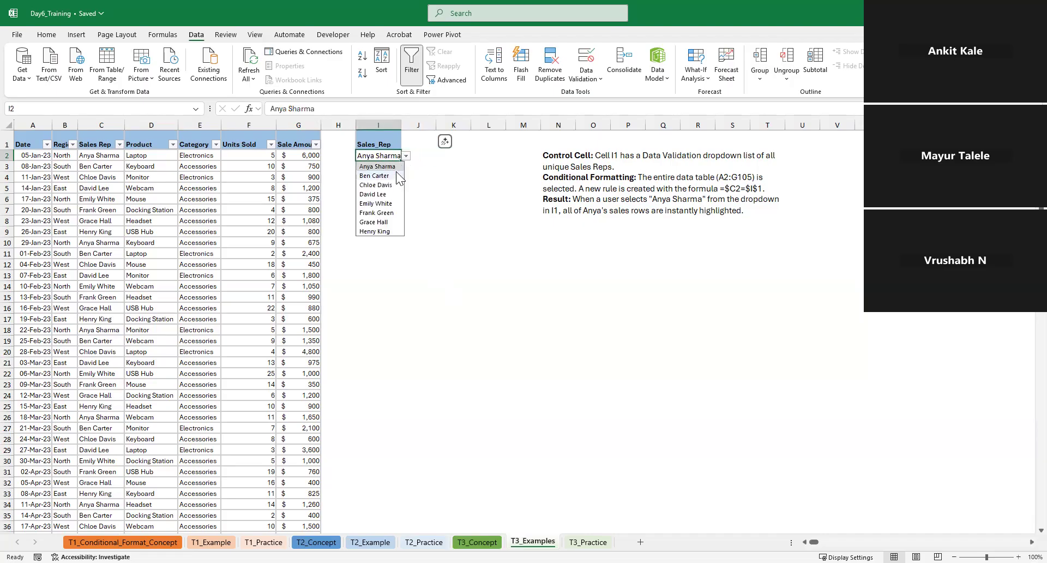
{"action": "key", "text": "Escape"}
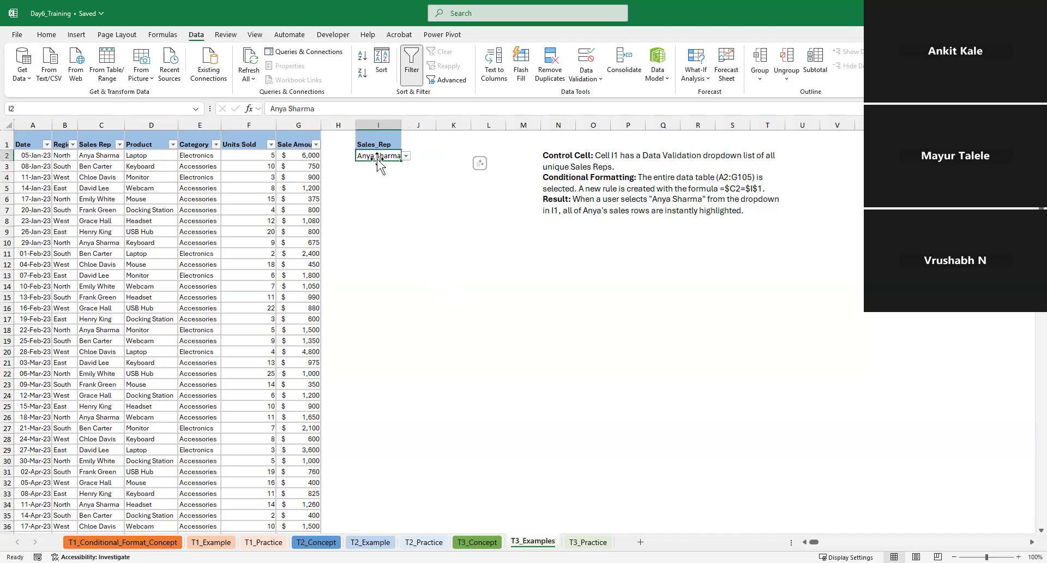
{"action": "key", "text": "Delete"}
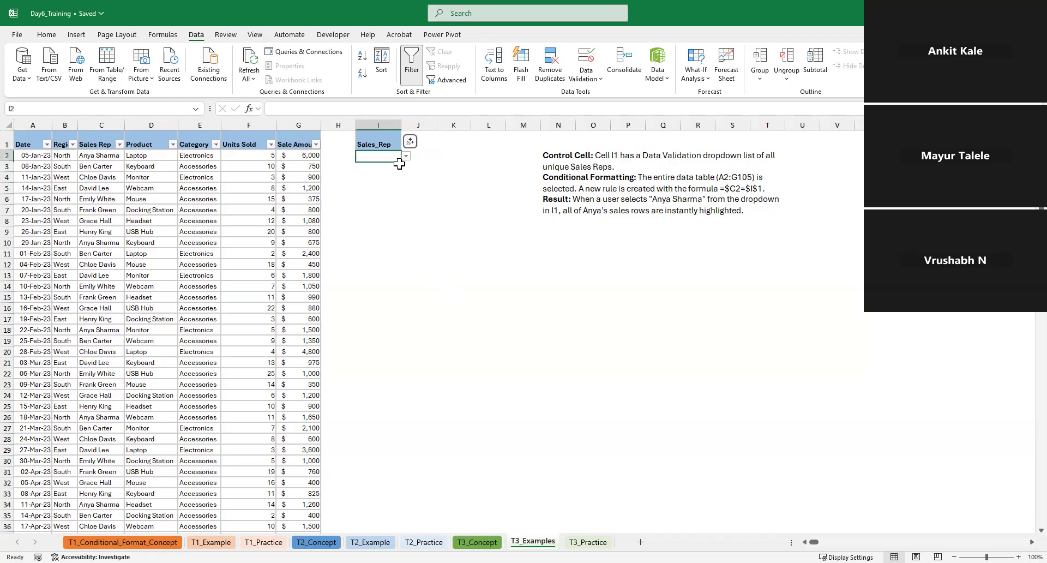
- Review the conditional formatting instructions in N4 against the sales table and return to cell I2
{"action": "left_click", "coordinate": [575, 180]}
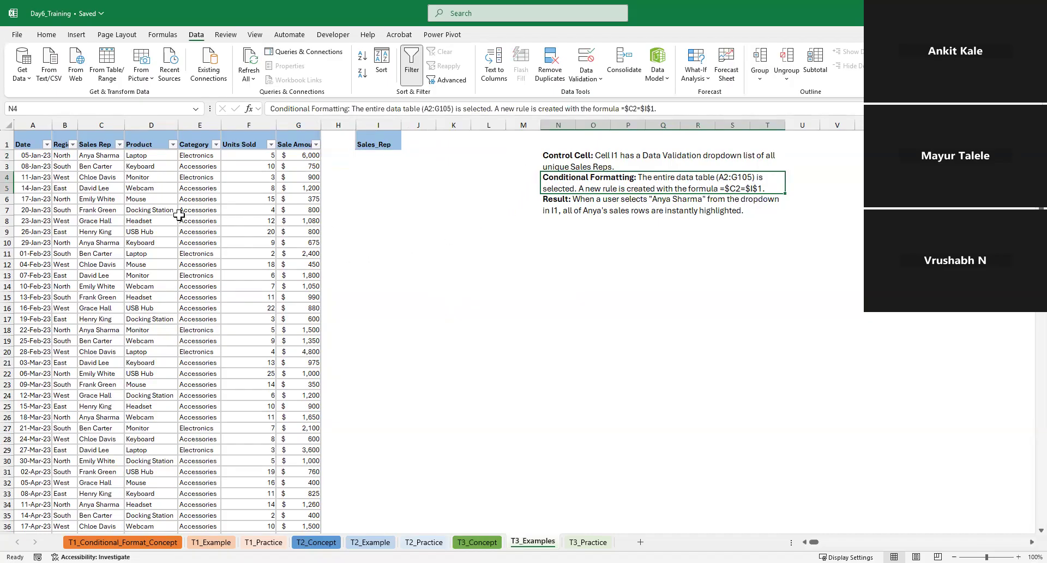
{"action": "left_click_drag", "start_coordinate": [150, 199], "coordinate": [147, 190]}
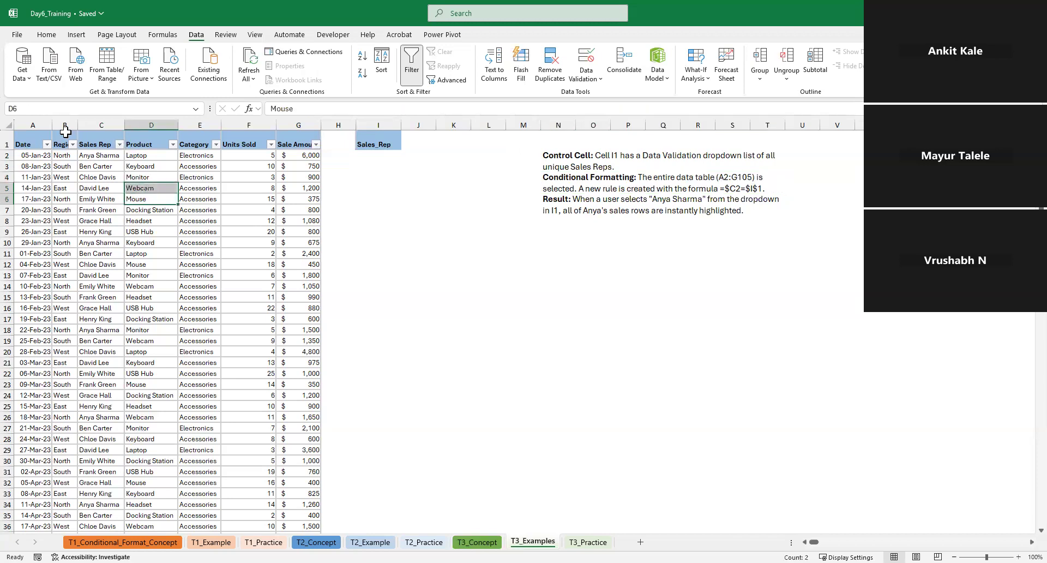
{"action": "left_click", "coordinate": [24, 132]}
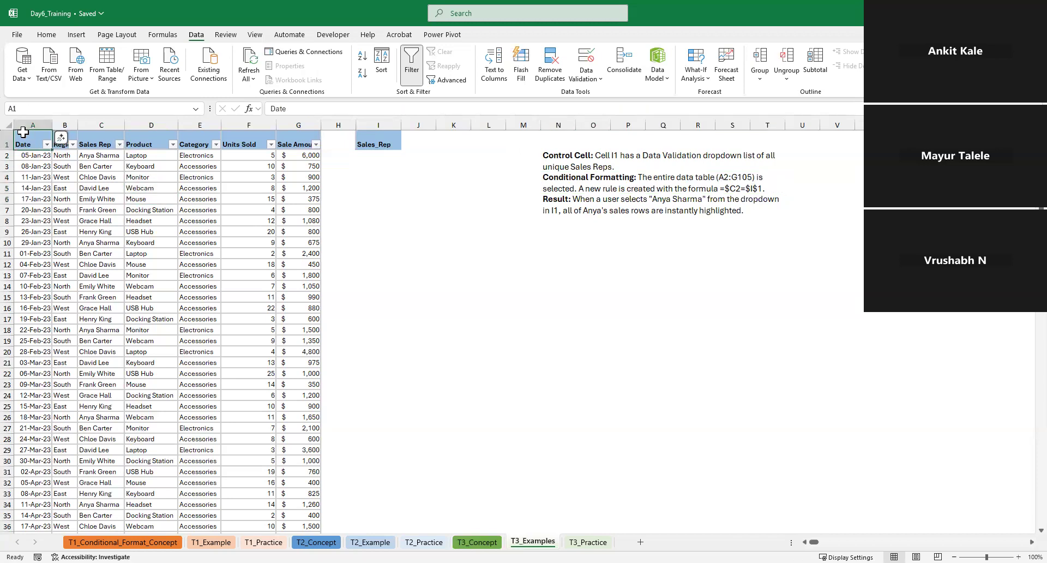
{"action": "left_click", "coordinate": [378, 166]}
{"action": "left_click", "coordinate": [384, 156]}
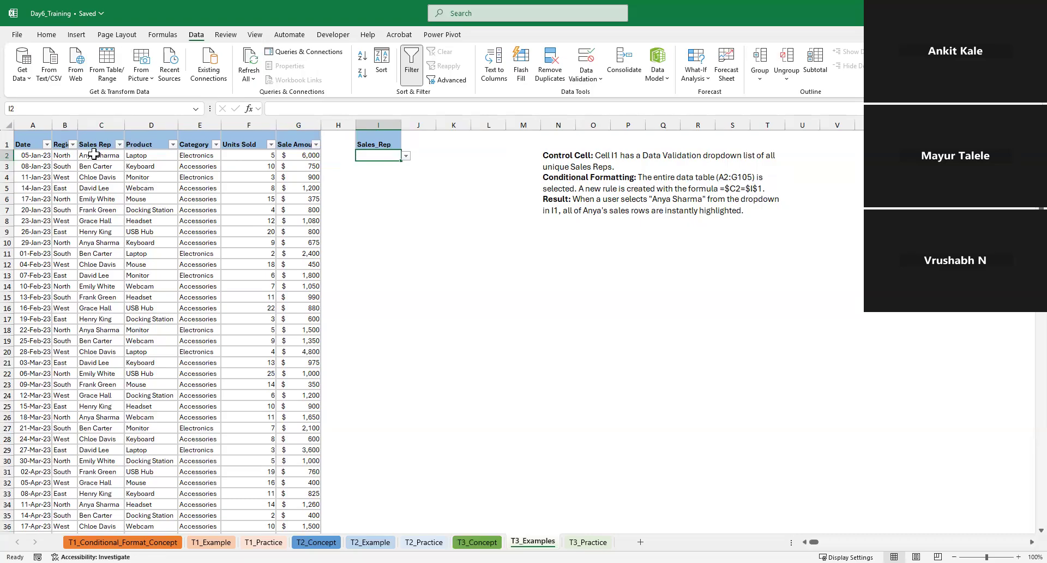
- Pick the first sales rep in the I2 dropdown and manually fill that rep's table row A2:G2 with blue
{"action": "left_click", "coordinate": [406, 156]}
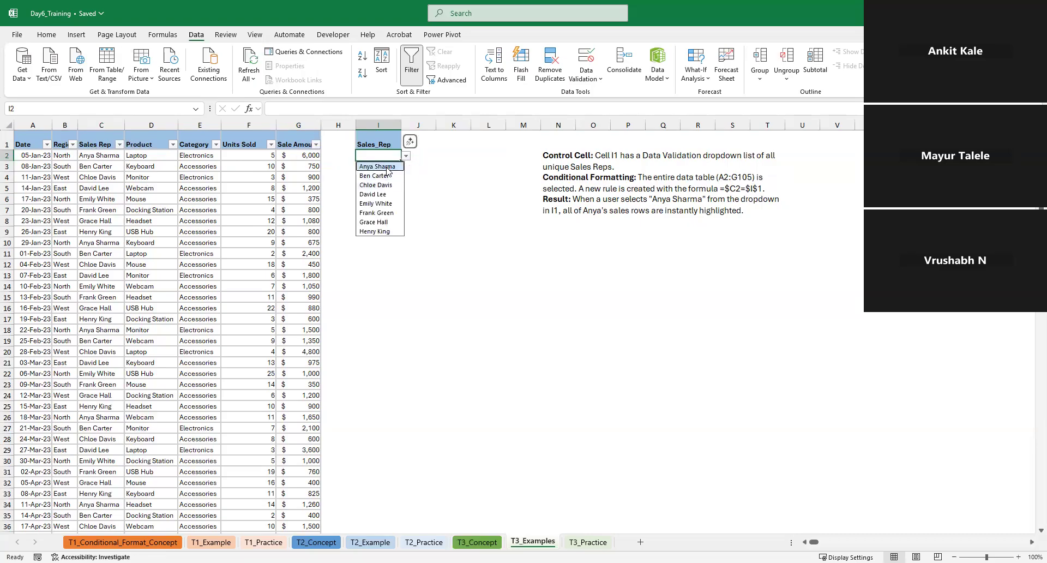
{"action": "left_click", "coordinate": [377, 164]}
{"action": "left_click_drag", "start_coordinate": [18, 156], "coordinate": [311, 156]}
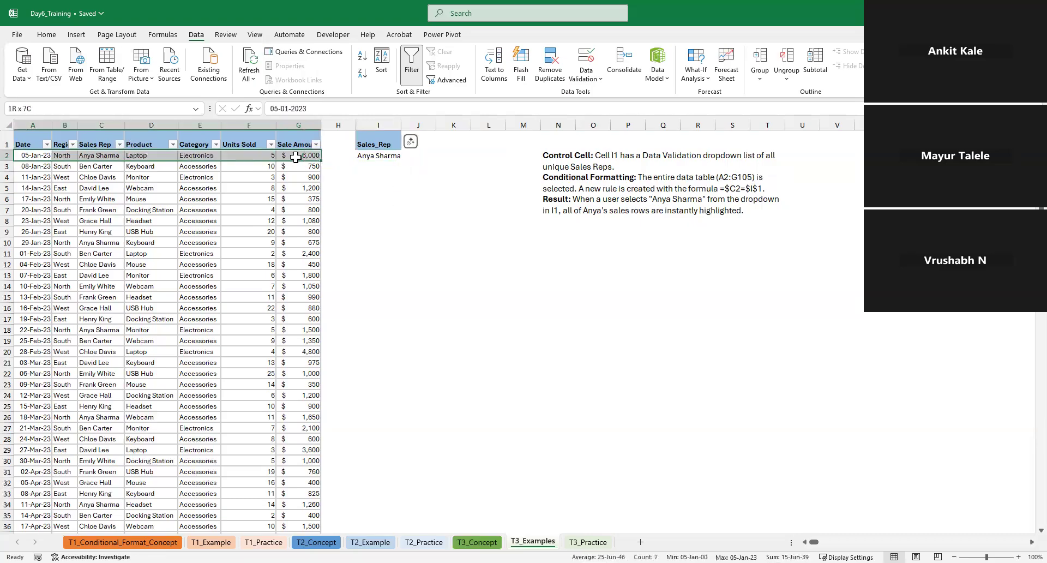
{"action": "left_click", "coordinate": [46, 34]}
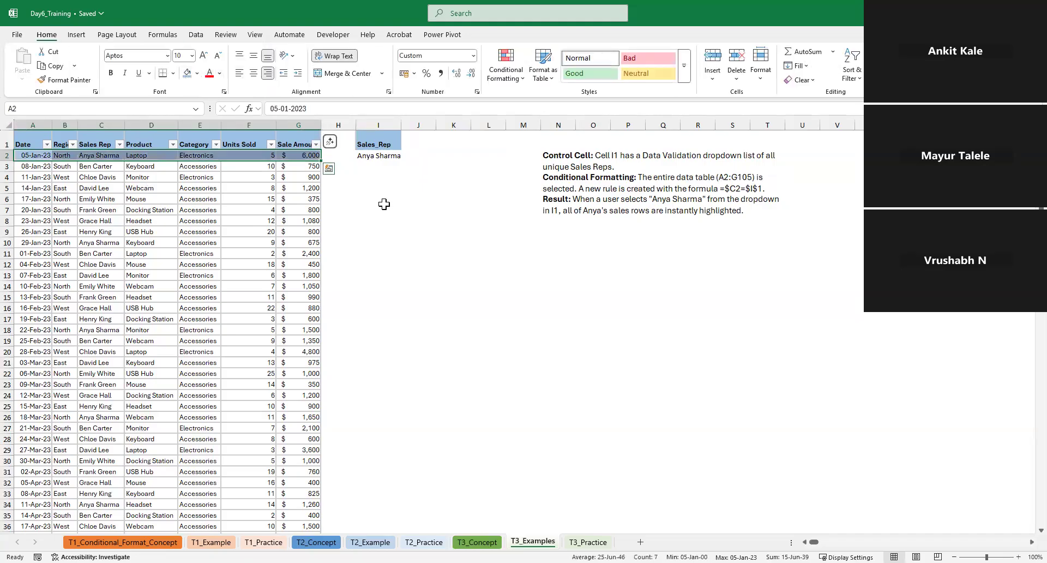
{"action": "left_click_drag", "start_coordinate": [384, 202], "coordinate": [386, 206]}
{"action": "left_click_drag", "start_coordinate": [24, 157], "coordinate": [313, 161]}
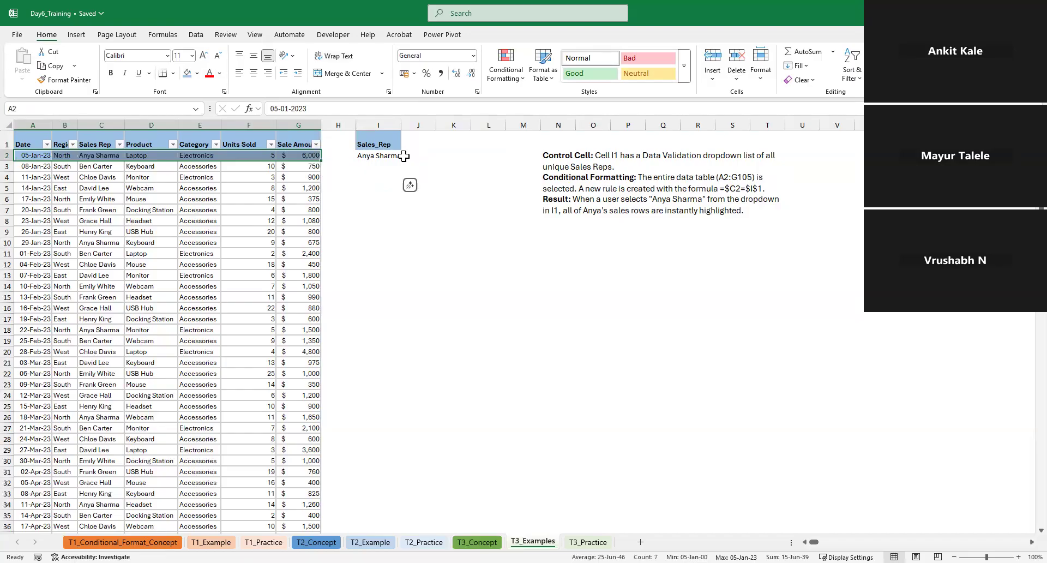
- Pick the fourth sales rep in the I2 dropdown and clear the formatting of row A2:G2
{"action": "left_click", "coordinate": [379, 156]}
{"action": "left_click", "coordinate": [407, 156]}
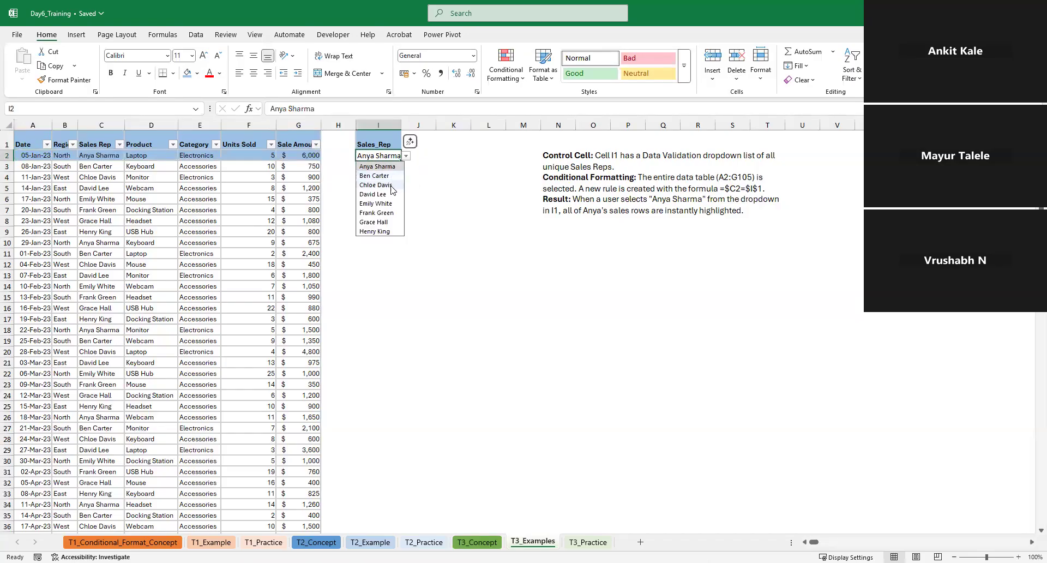
{"action": "left_click", "coordinate": [386, 193]}
{"action": "left_click_drag", "start_coordinate": [38, 156], "coordinate": [317, 151]}
{"action": "key", "text": "alt+h"}
{"action": "key", "text": "e"}
{"action": "key", "text": "f"}
- Restore the formatting of cells G2 and F2 with Format Painter, copying it from cells lower in their own columns
{"action": "left_click", "coordinate": [427, 209]}
{"action": "left_click", "coordinate": [306, 177]}
{"action": "left_click", "coordinate": [64, 80]}
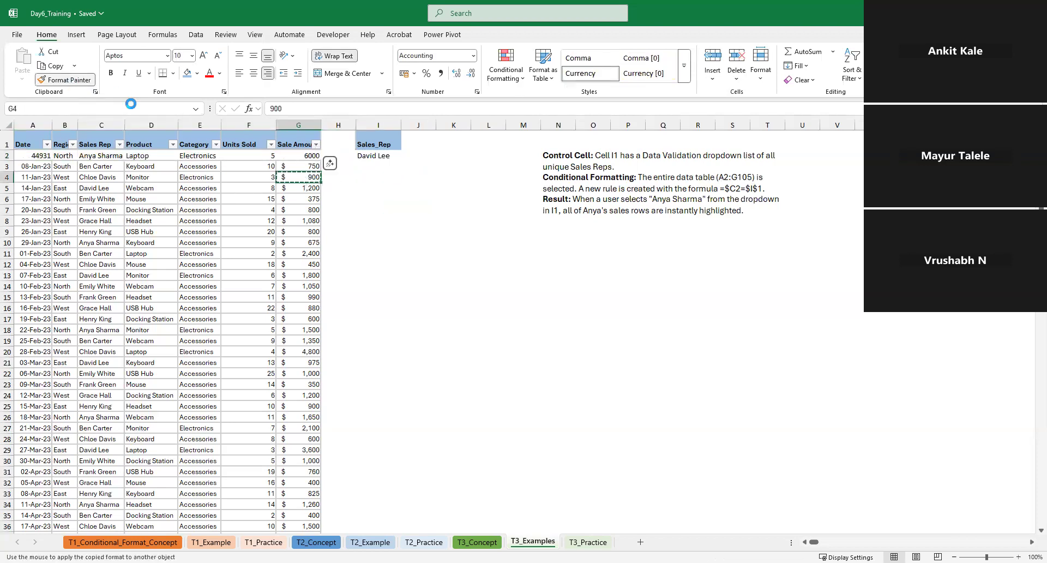
{"action": "left_click", "coordinate": [299, 155]}
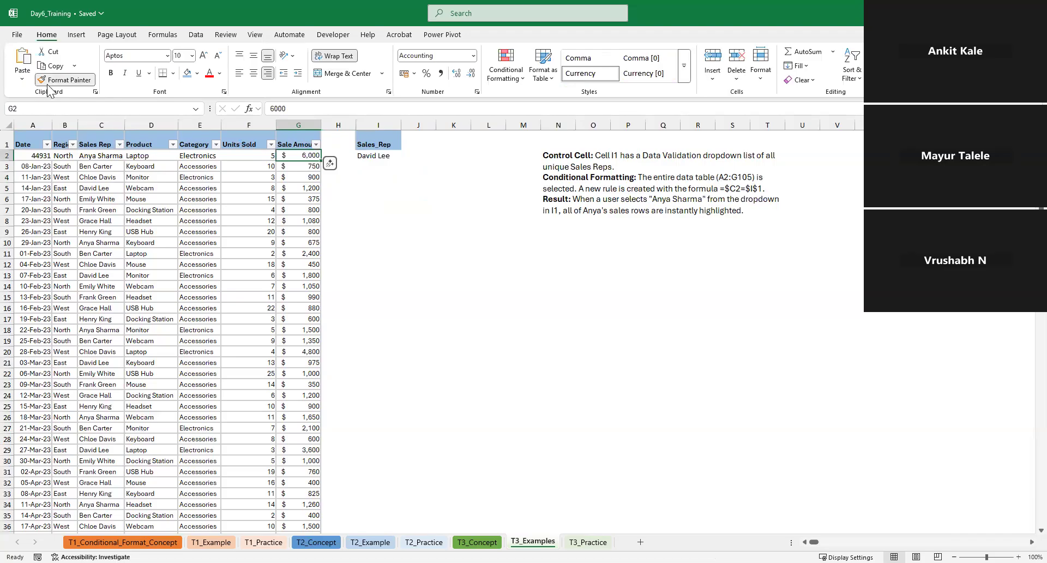
{"action": "mouse_move", "coordinate": [261, 188]}
{"action": "left_mouse_down"}
{"action": "mouse_move", "coordinate": [261, 166]}
{"action": "mouse_move", "coordinate": [261, 188]}
{"action": "left_mouse_up"}
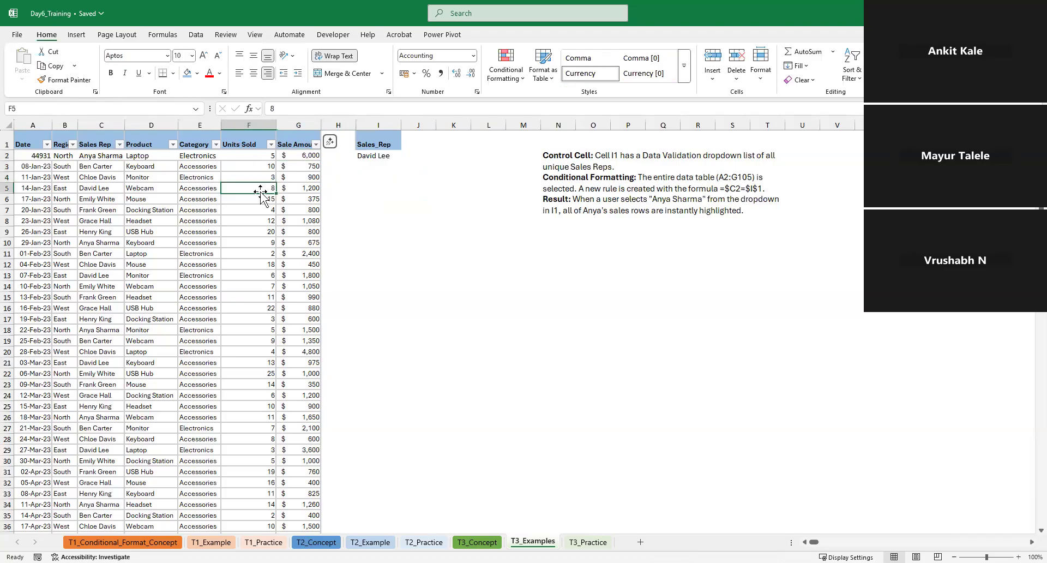
{"action": "left_click", "coordinate": [64, 80]}
{"action": "left_click", "coordinate": [271, 157]}
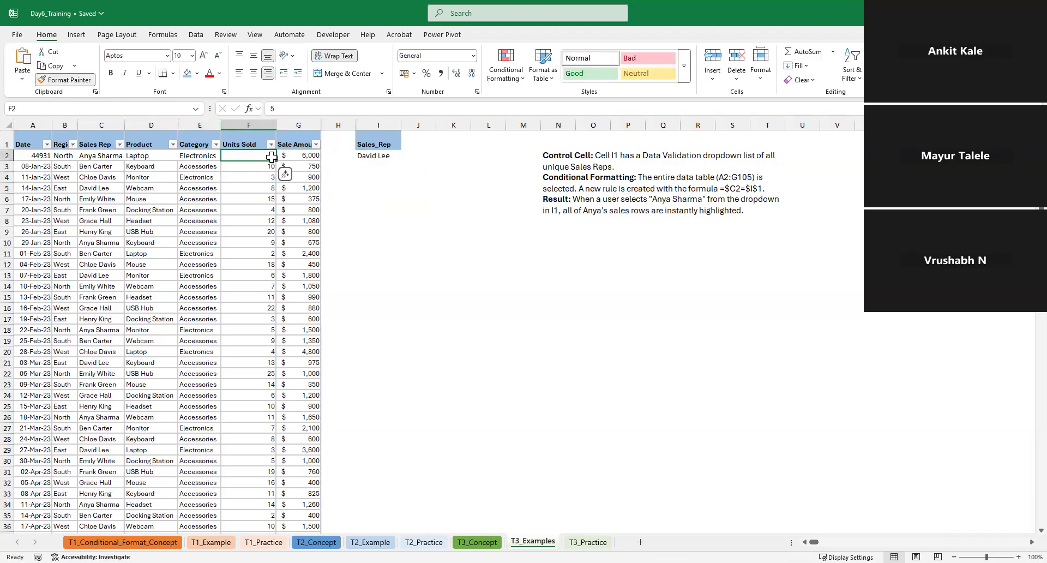
- Restore the formatting of cells A2:E2 with Format Painter, copying the text cell style from E3 and the date format from A3
{"action": "left_click", "coordinate": [197, 166]}
{"action": "left_click", "coordinate": [63, 80]}
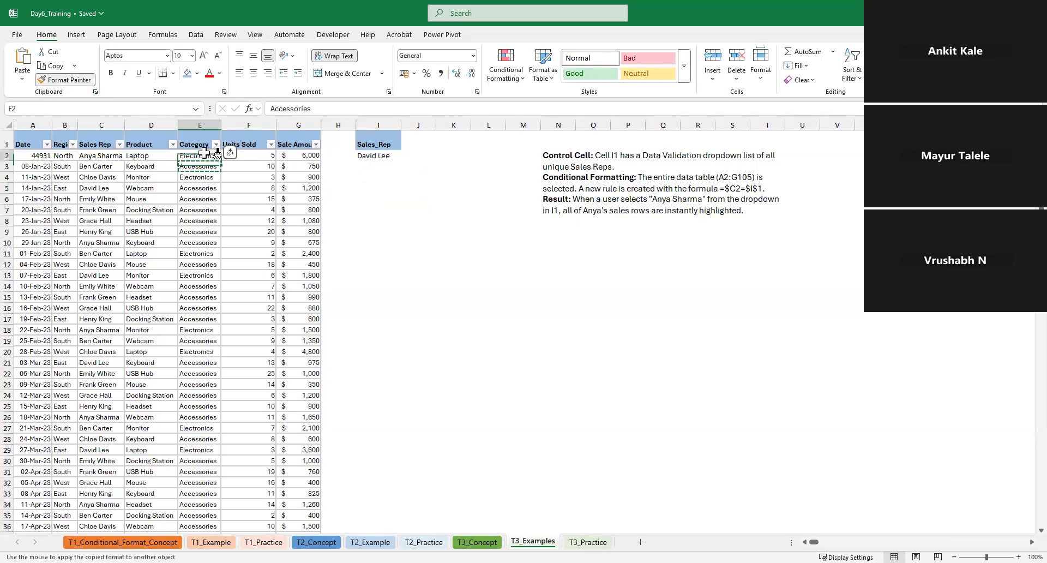
{"action": "left_click_drag", "start_coordinate": [204, 153], "coordinate": [25, 155]}
{"action": "left_click", "coordinate": [616, 307]}
{"action": "left_click", "coordinate": [30, 166]}
{"action": "left_click", "coordinate": [64, 79]}
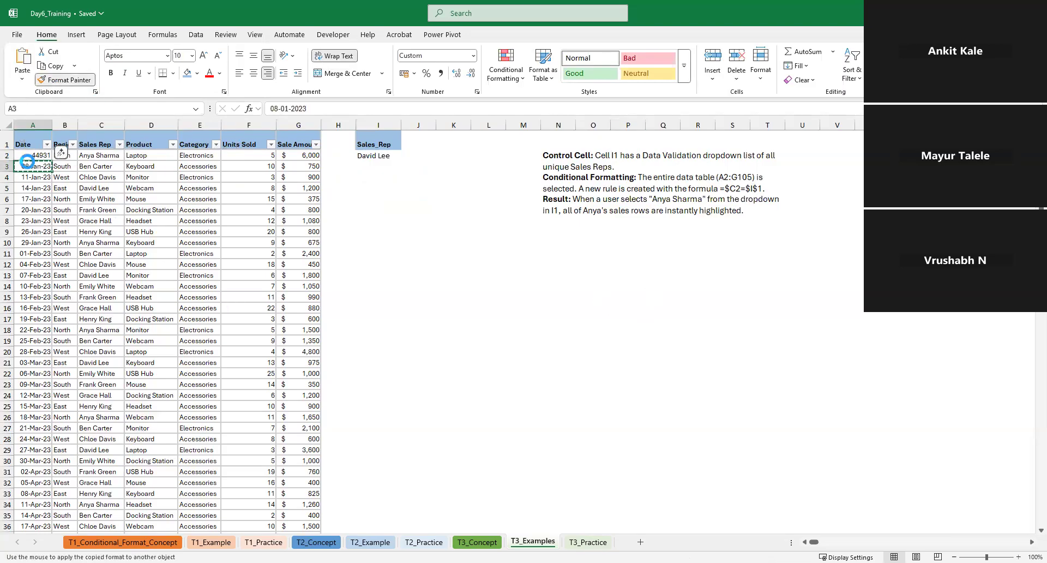
{"action": "left_click", "coordinate": [27, 161]}
- Clear the chosen sales rep from cell I2, leaving the dropdown cell empty and selected
{"action": "left_click", "coordinate": [64, 79]}
{"action": "left_click", "coordinate": [390, 165]}
{"action": "left_click_drag", "start_coordinate": [391, 165], "coordinate": [392, 157]}
{"action": "key", "text": "ctrl+z"}
{"action": "left_click", "coordinate": [392, 157]}
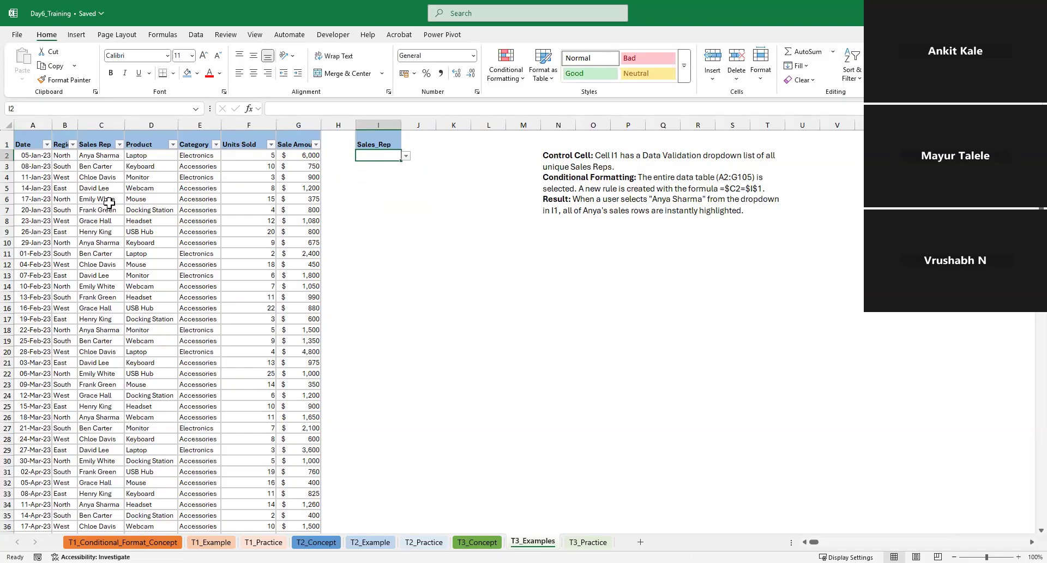
{"action": "left_click", "coordinate": [166, 187]}
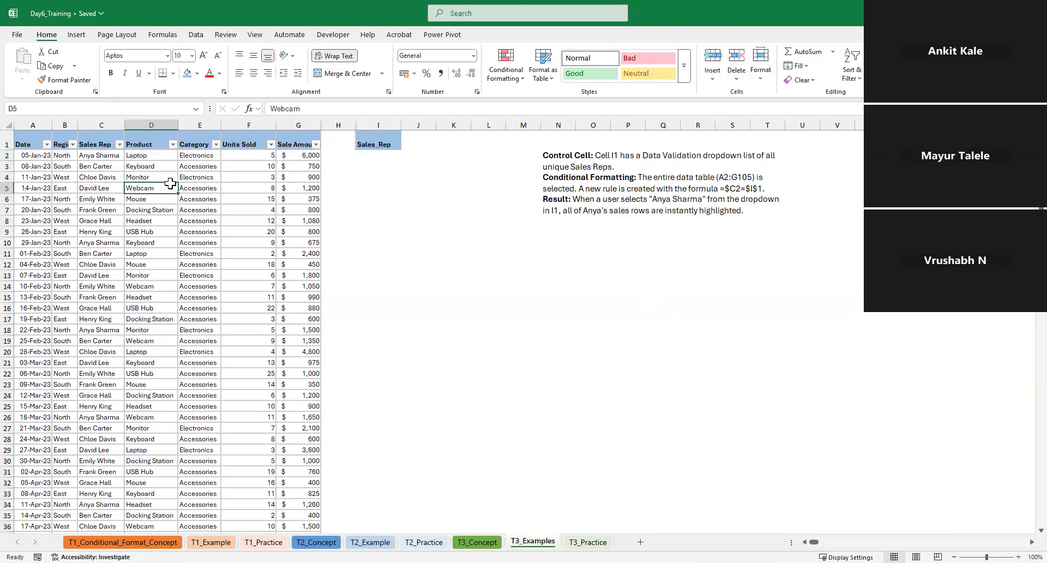
{"action": "key", "text": "ctrl+Home"}
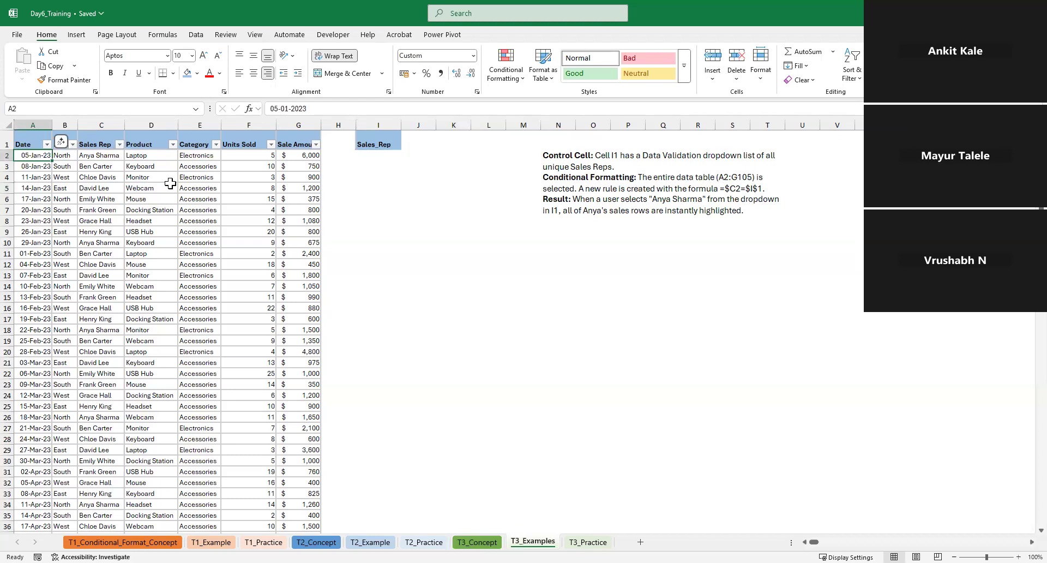
{"action": "key", "text": "Up"}
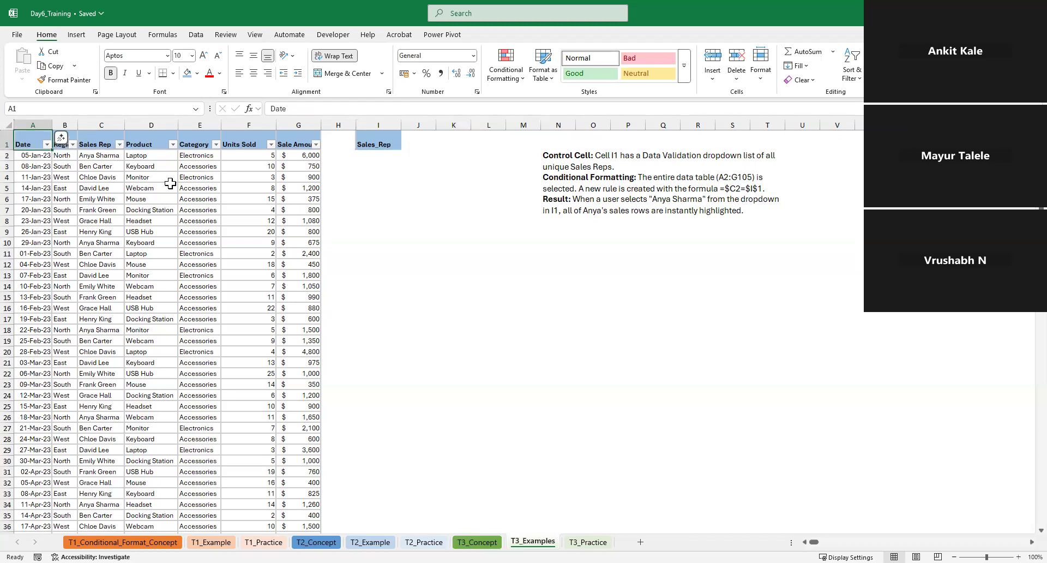
{"action": "key", "text": "Down"}
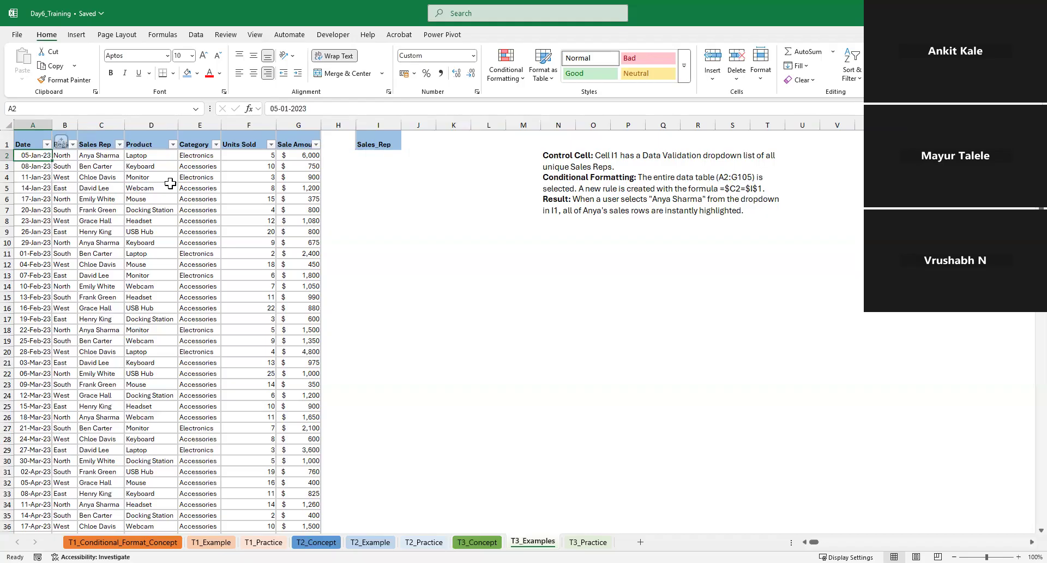
{"action": "key", "text": "shift+Right"}
{"action": "key", "text": "shift+Right"}
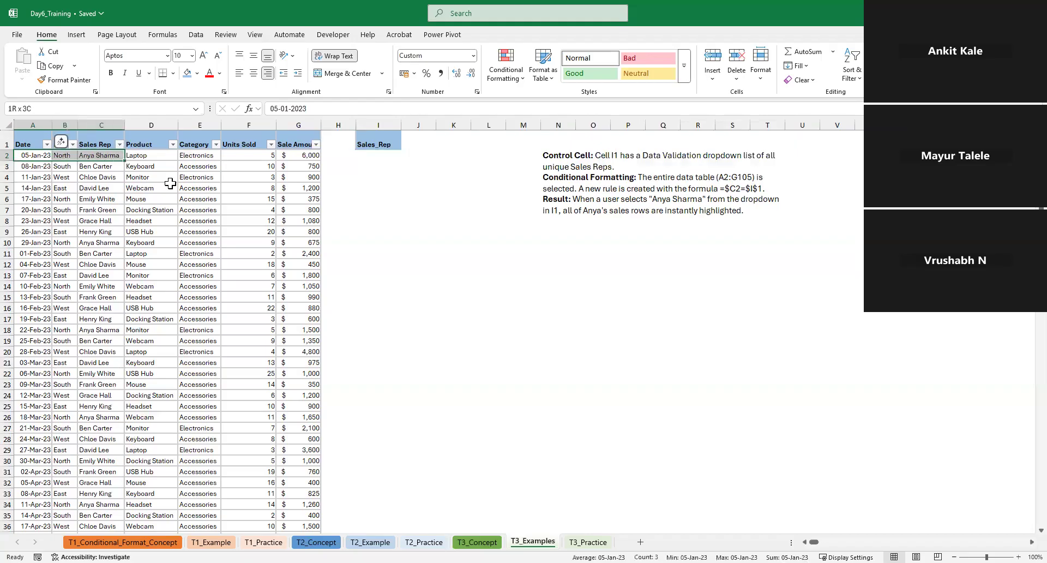
{"action": "key", "text": "Up"}
{"action": "key", "text": "shift+Right"}
{"action": "key", "text": "shift+Right"}
{"action": "key", "text": "shift+Right"}
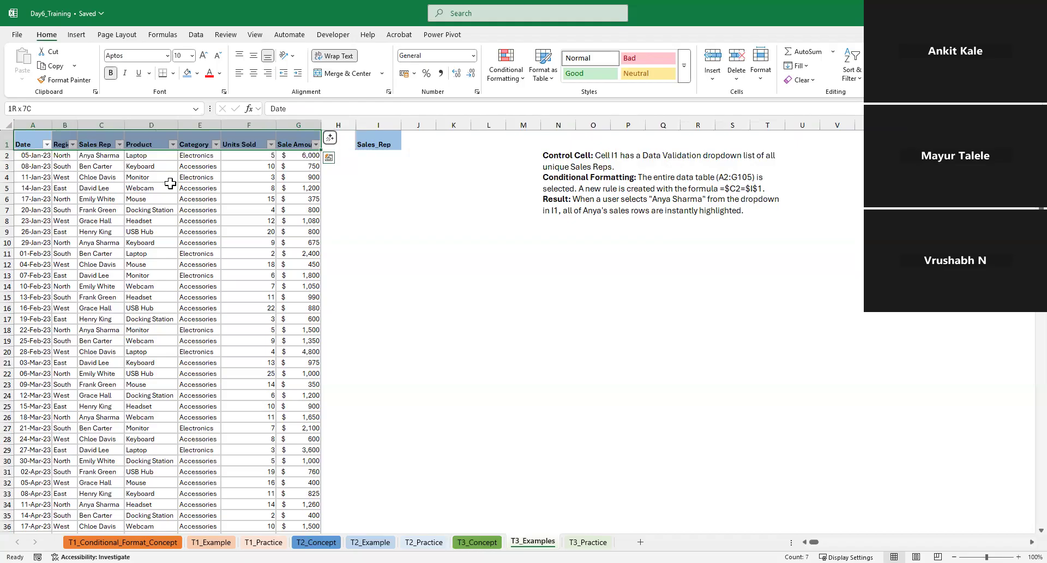
- Select the table data A2:G105 without its header row and start a new conditional formatting rule based on a formula
{"action": "key", "text": "Down"}
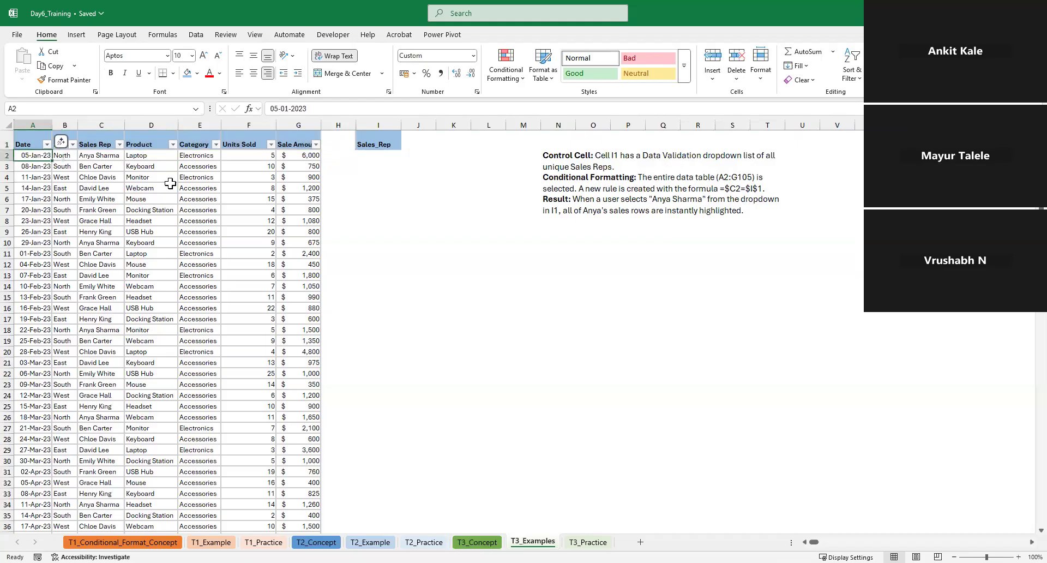
{"action": "key", "text": "ctrl+shift+Right"}
{"action": "key", "text": "ctrl+shift+Down"}
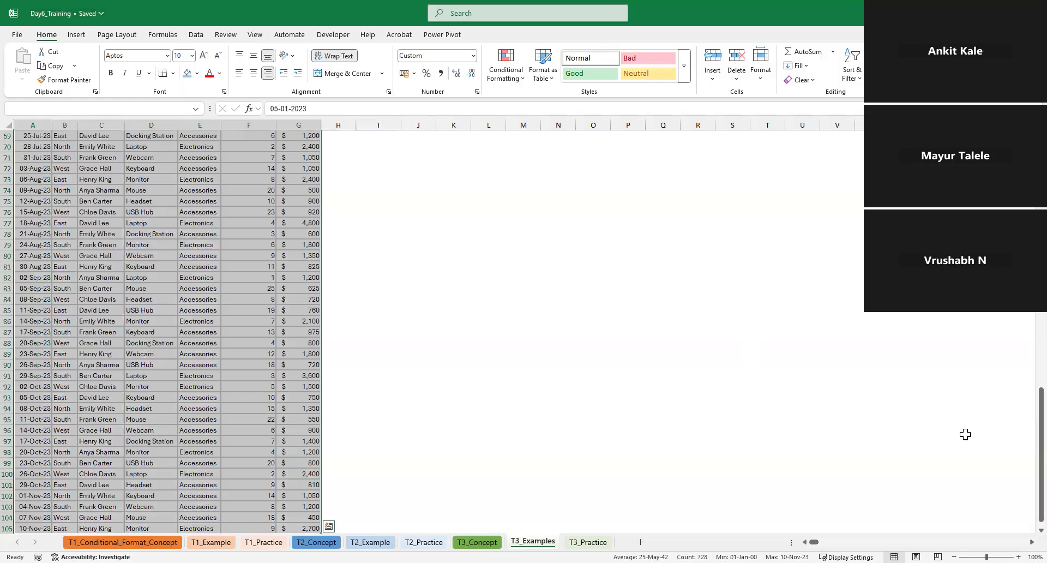
{"action": "left_click_drag", "start_coordinate": [1041, 437], "coordinate": [1040, 428]}
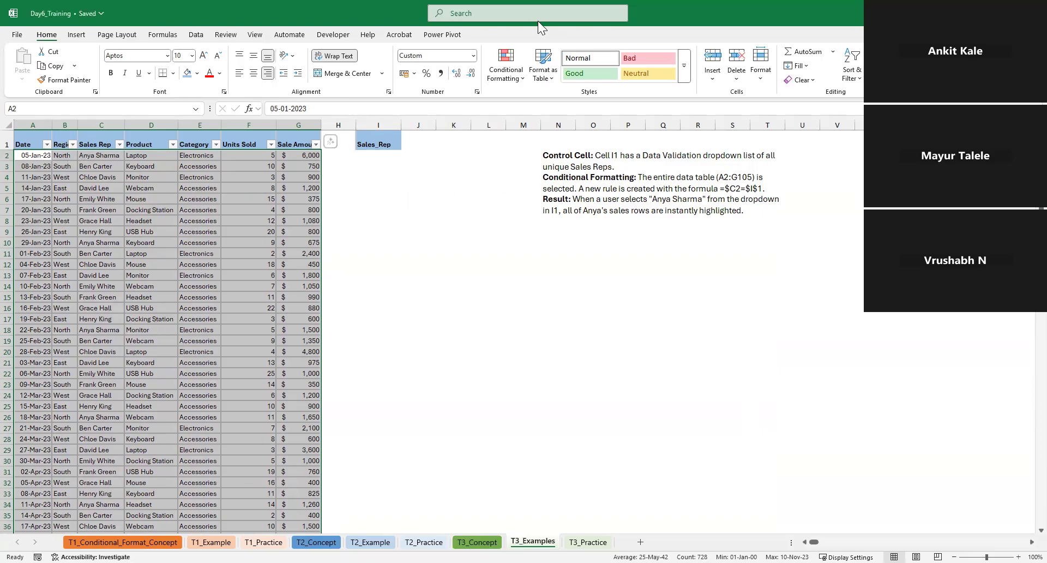
{"action": "left_click", "coordinate": [507, 74]}
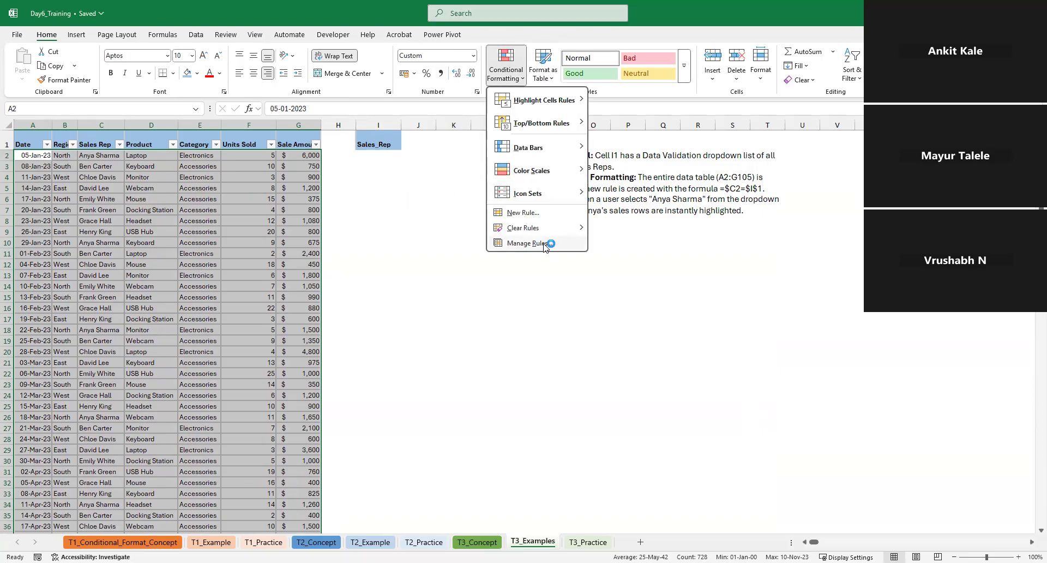
{"action": "left_click", "coordinate": [545, 214]}
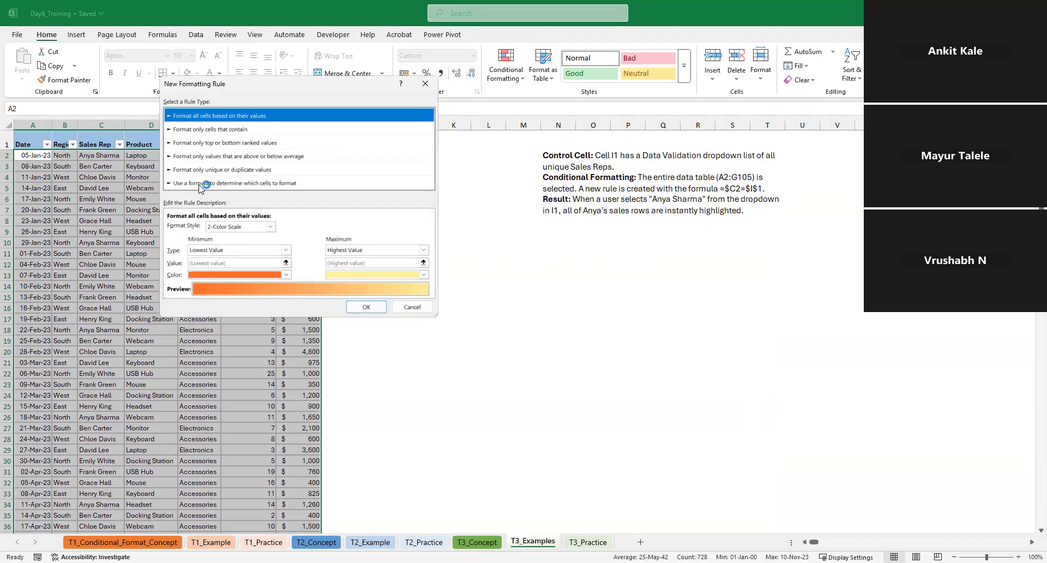
{"action": "left_click", "coordinate": [200, 184]}
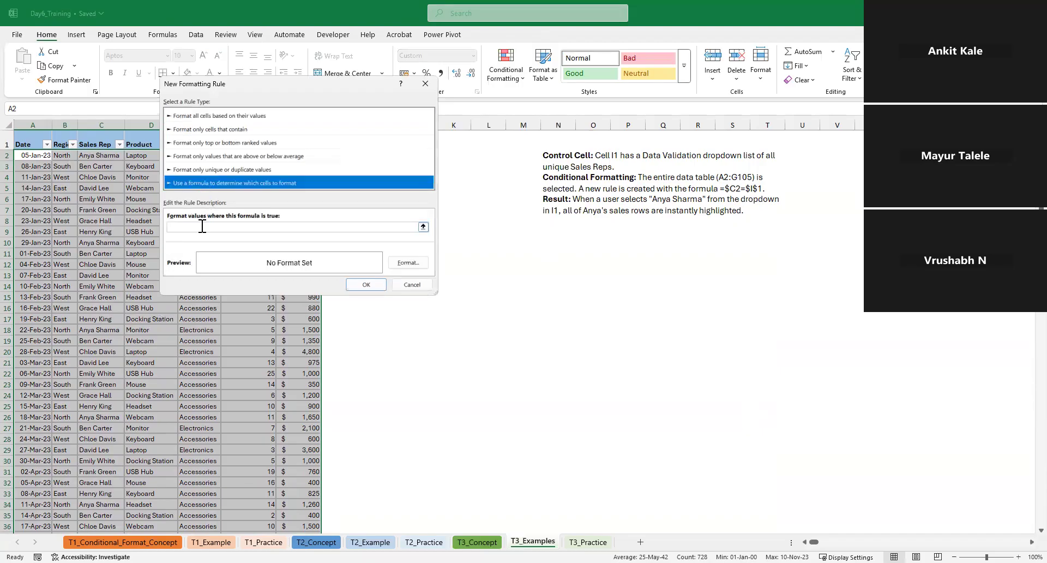
- Enter the rule formula =$C2=$I$2, keeping the Sales Rep column fixed, its row relative, and the dropdown cell fully absolute
{"action": "left_click", "coordinate": [202, 226]}
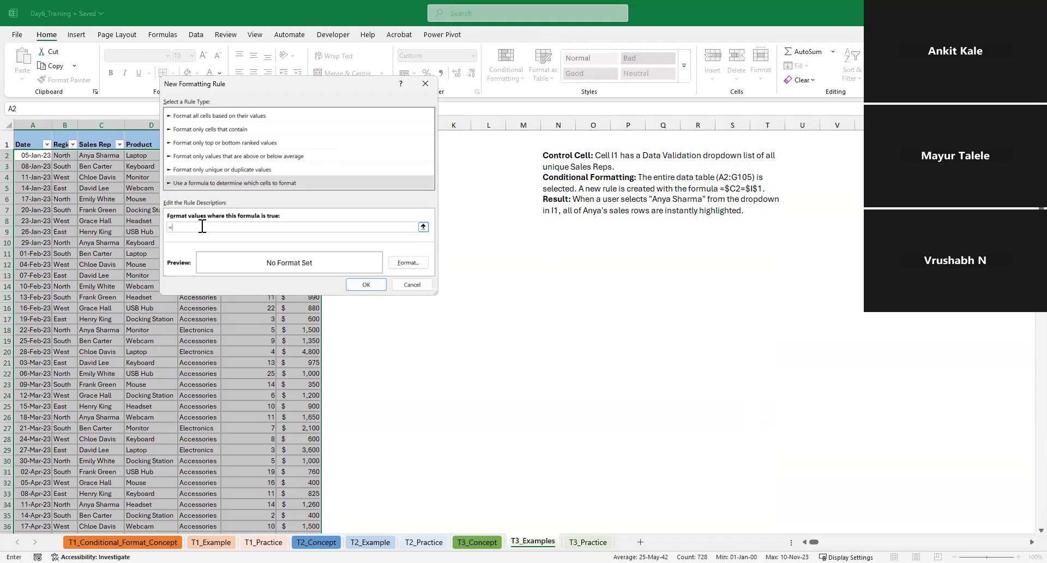
{"action": "left_click", "coordinate": [99, 156]}
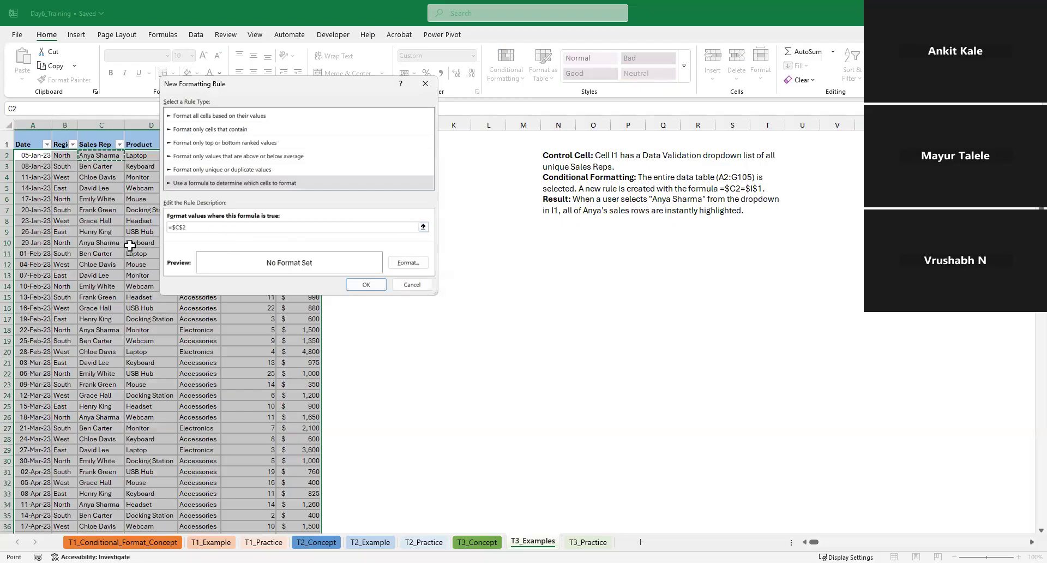
{"action": "left_click", "coordinate": [189, 227]}
{"action": "key", "text": "Left"}
{"action": "key", "text": "BackSpace"}
{"action": "left_click", "coordinate": [198, 227]}
{"action": "left_click", "coordinate": [423, 227]}
{"action": "left_click", "coordinate": [376, 156]}
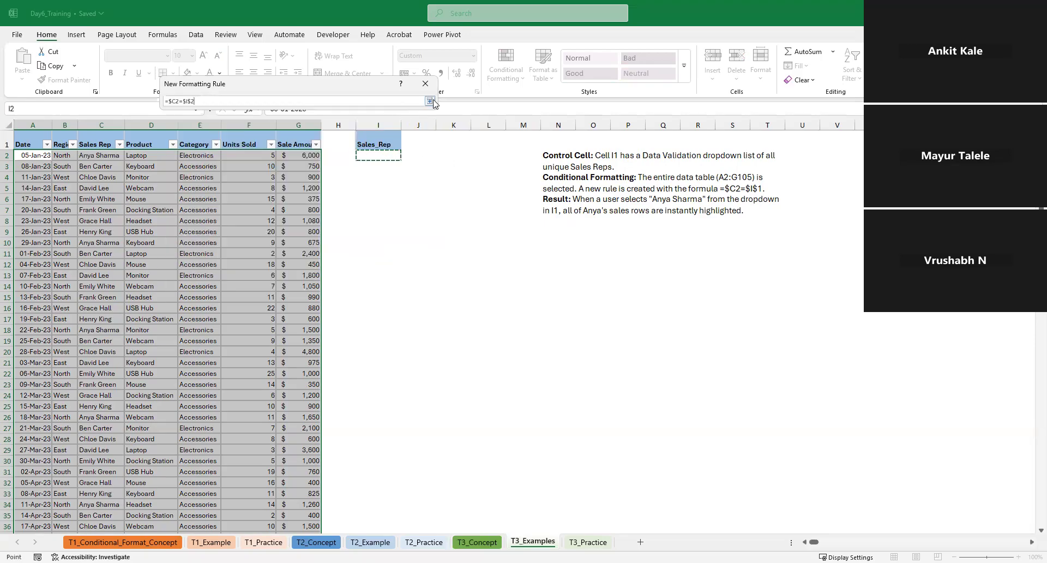
{"action": "left_click", "coordinate": [430, 102]}
- Give the rule a light gold fill and apply it to the selected table data
{"action": "left_click", "coordinate": [406, 264]}
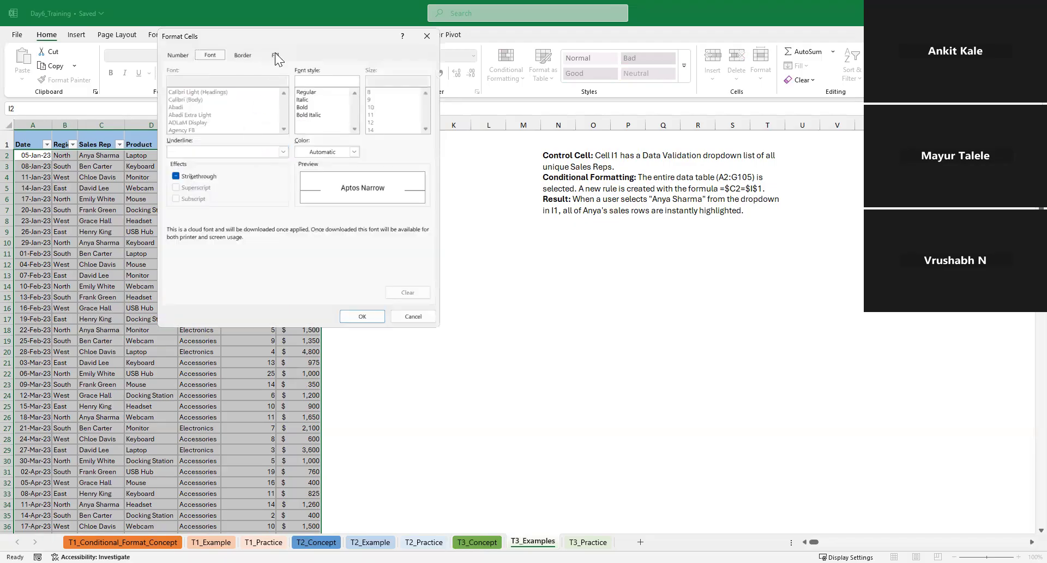
{"action": "left_click", "coordinate": [276, 55]}
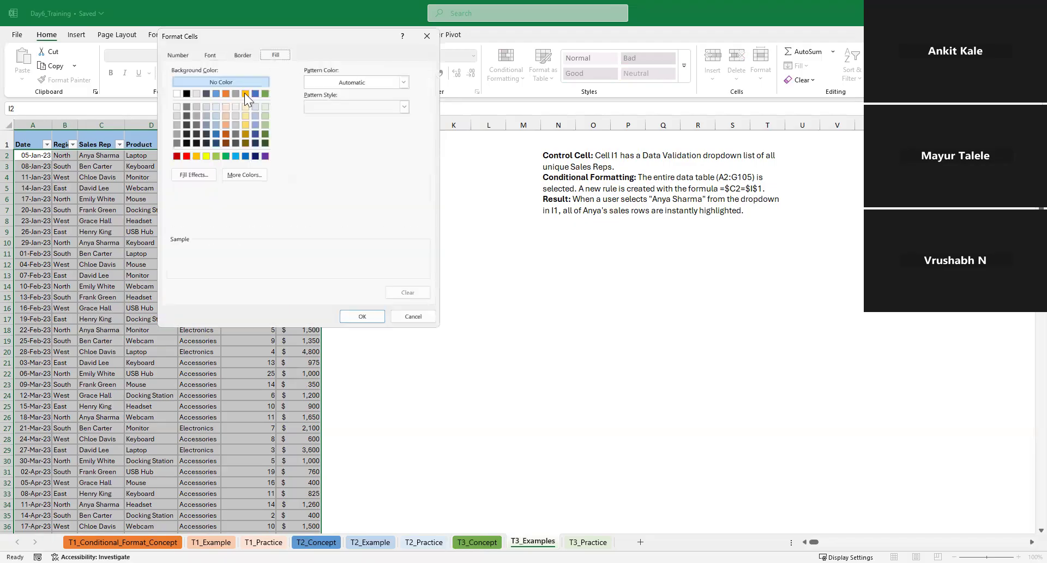
{"action": "left_click", "coordinate": [245, 125]}
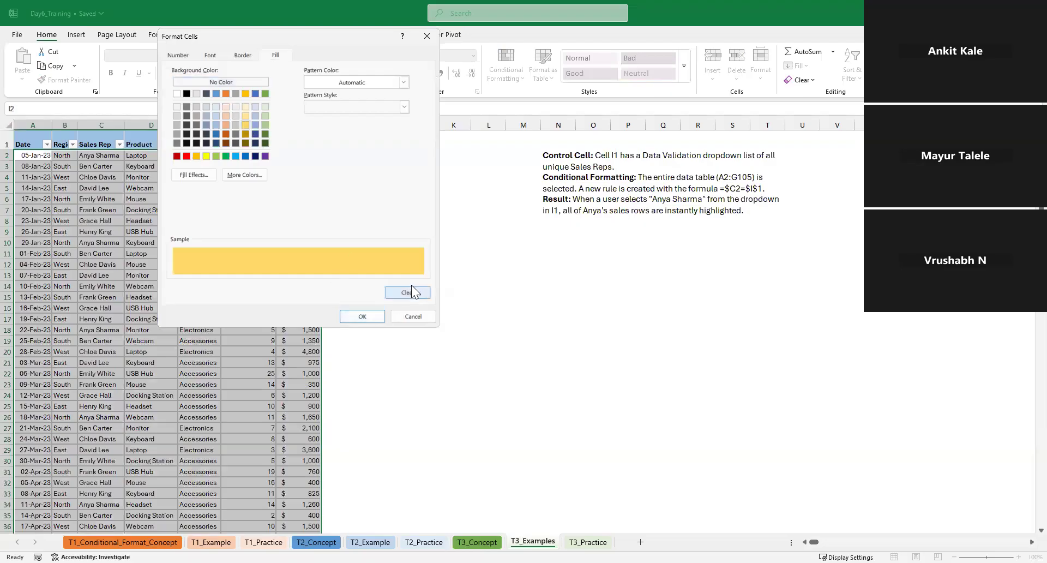
{"action": "left_click", "coordinate": [361, 315]}
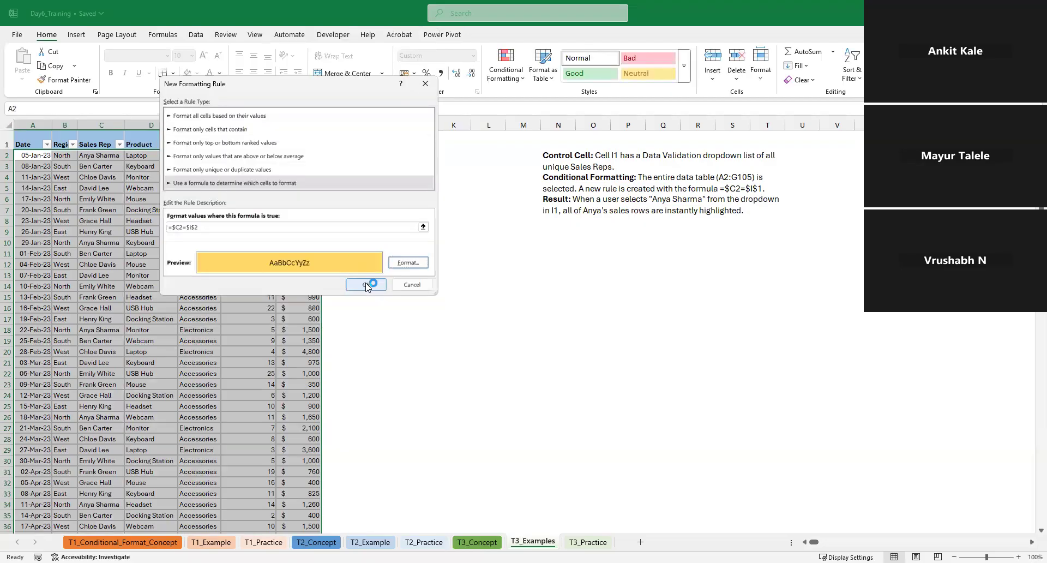
{"action": "left_click", "coordinate": [366, 284]}
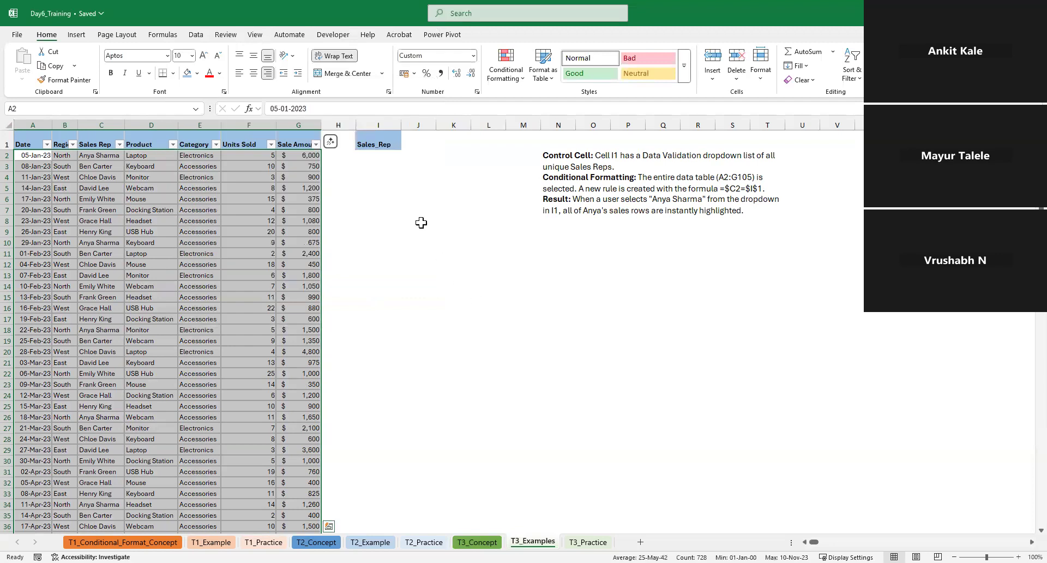
- Test the rule by picking the first sales rep in the I2 dropdown, checking the highlighted rows, and switching to the fourth rep
{"action": "left_click", "coordinate": [377, 167]}
{"action": "left_click", "coordinate": [386, 155]}
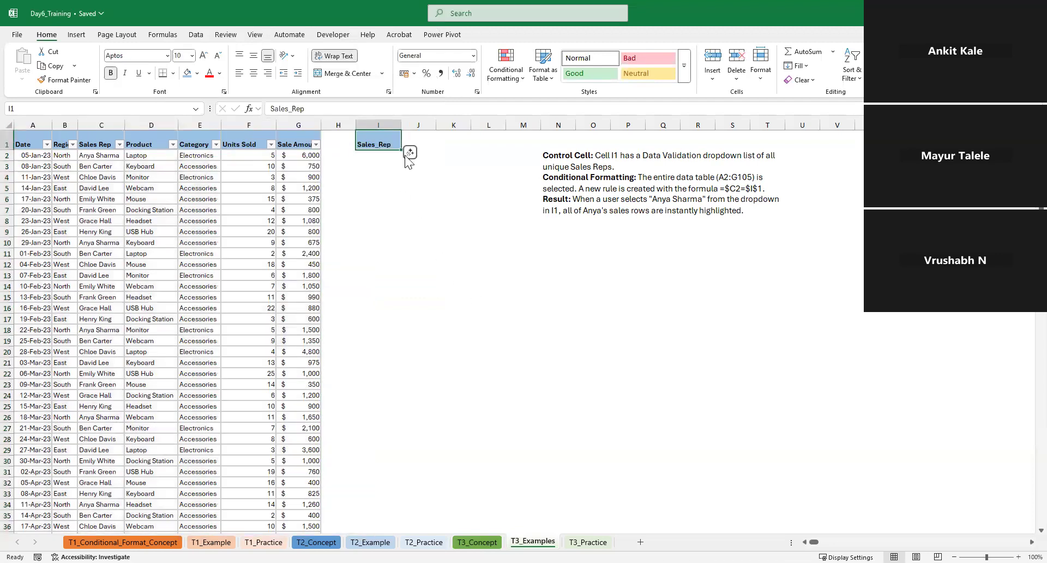
{"action": "left_click", "coordinate": [406, 156]}
{"action": "left_click", "coordinate": [379, 166]}
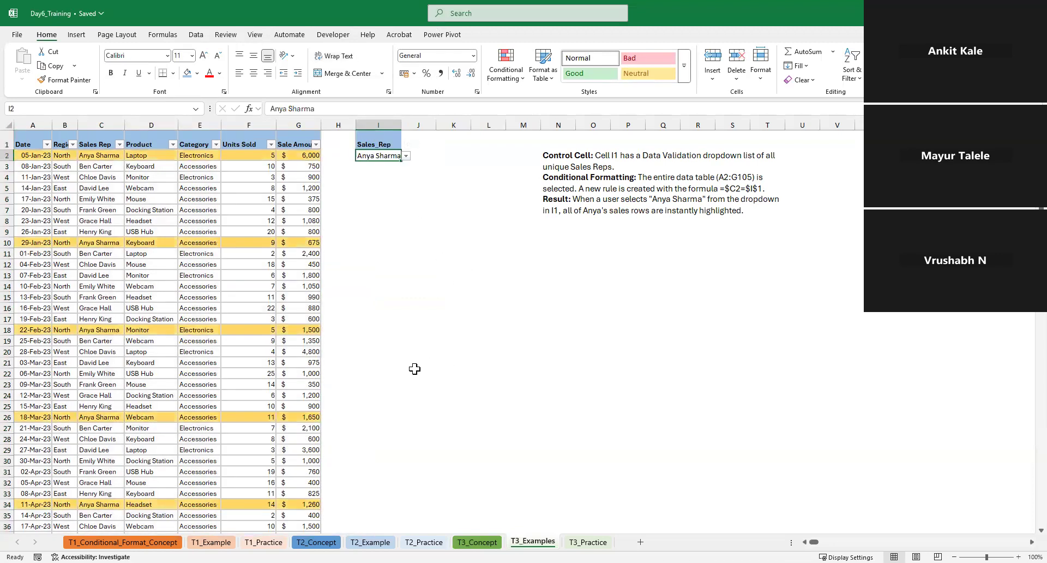
{"action": "scroll", "coordinate": [136, 259], "scroll_direction": "down", "scroll_amount": 6}
{"action": "scroll", "coordinate": [177, 361], "scroll_direction": "up", "scroll_amount": 6}
{"action": "left_click", "coordinate": [406, 156]}
{"action": "left_click", "coordinate": [376, 194]}
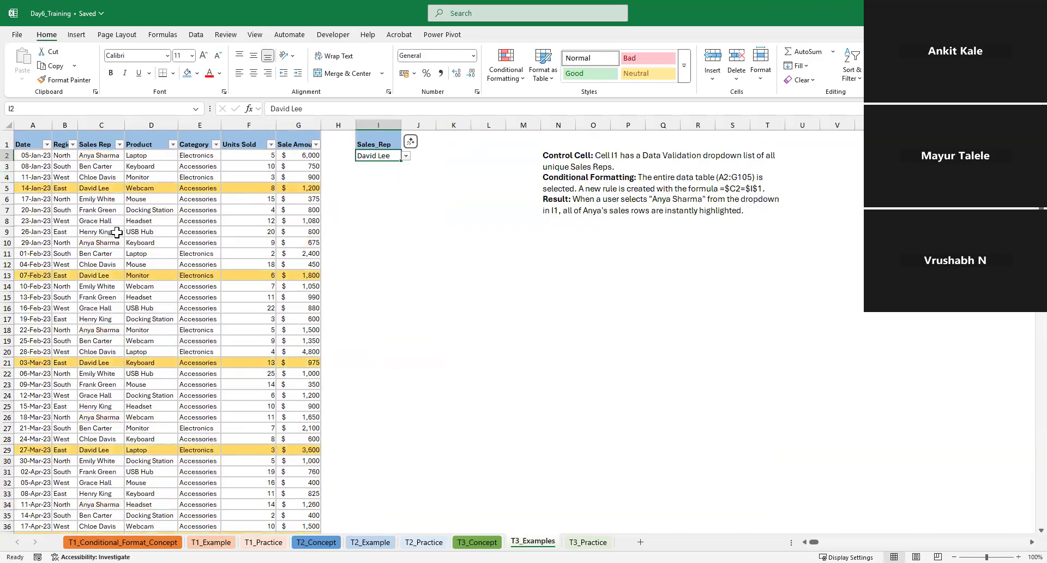
- Test the highlighting rule further by switching the I2 dropdown to another sales rep and back to the first rep in the list
{"action": "left_click", "coordinate": [410, 156]}
{"action": "left_click", "coordinate": [385, 155]}
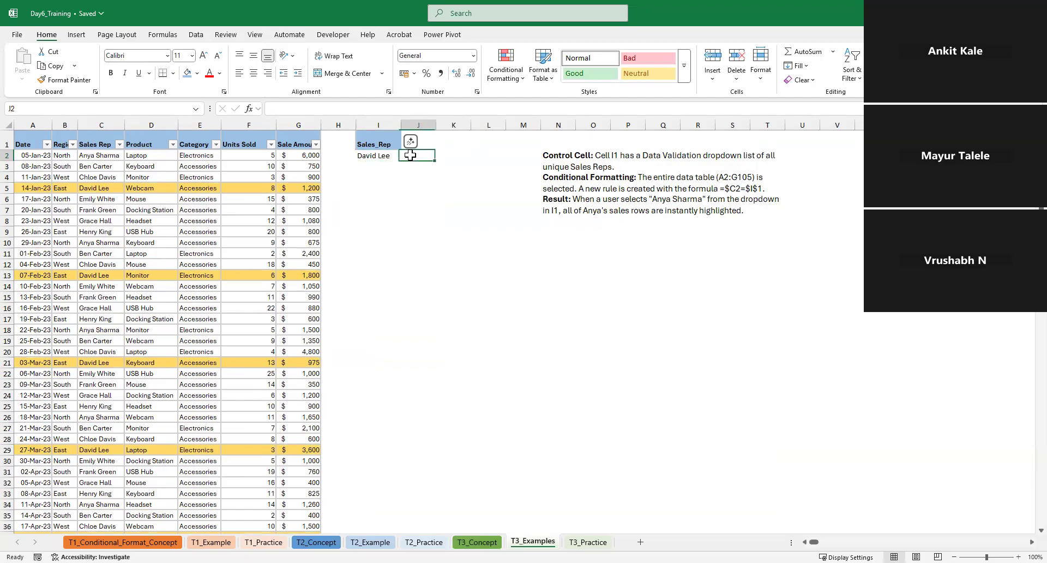
{"action": "left_click", "coordinate": [406, 156]}
{"action": "left_click", "coordinate": [390, 225]}
{"action": "left_click", "coordinate": [406, 156]}
{"action": "key", "text": "Return"}
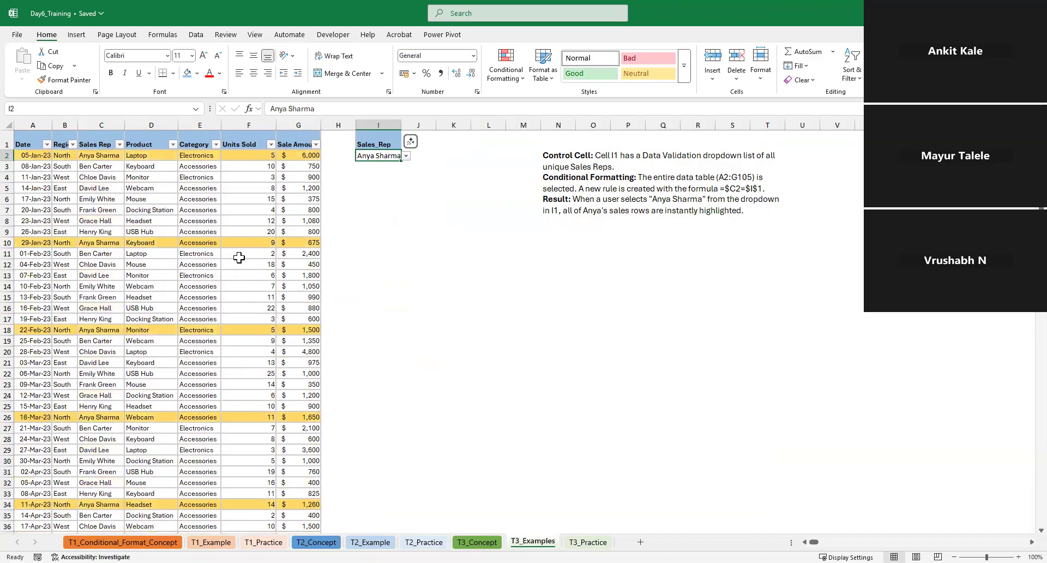
- Choose the sixth sales rep in the I2 dropdown to check the row highlighting, and switch the selection to the second rep
{"action": "left_click", "coordinate": [406, 156]}
{"action": "key", "text": "Return"}
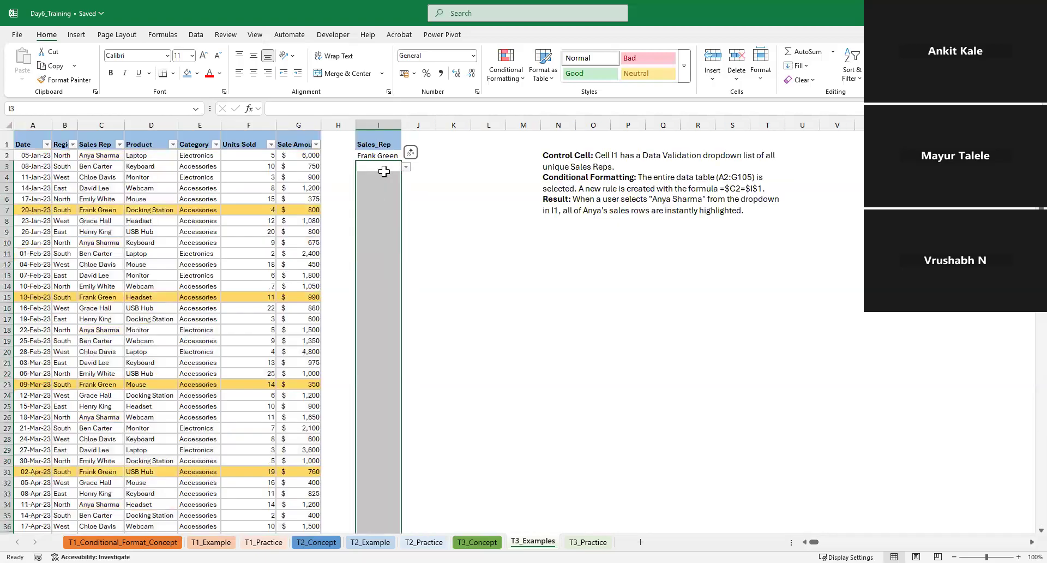
{"action": "key", "text": "Up"}
{"action": "left_click", "coordinate": [405, 156]}
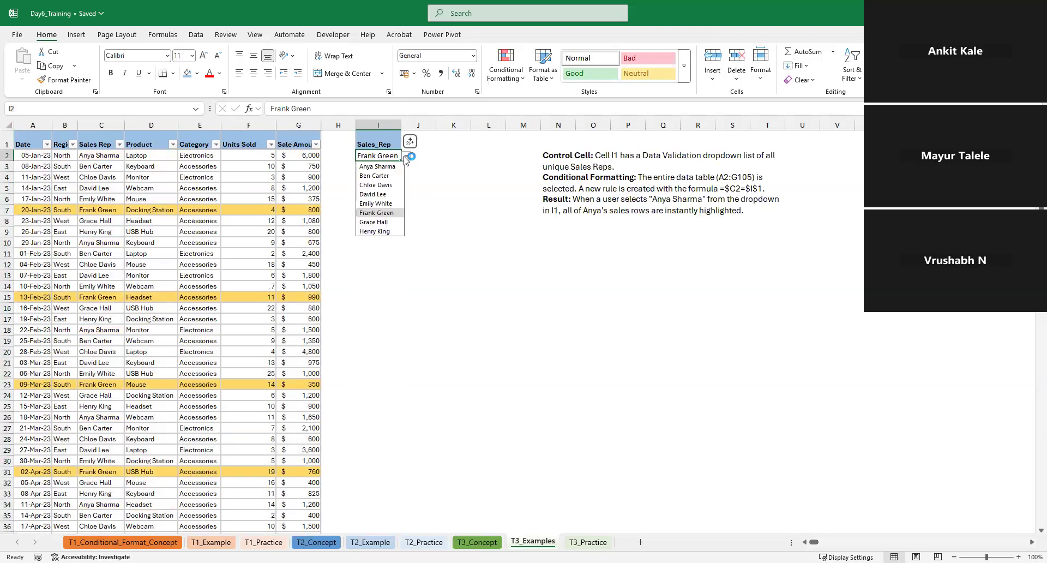
{"action": "left_click", "coordinate": [376, 175]}
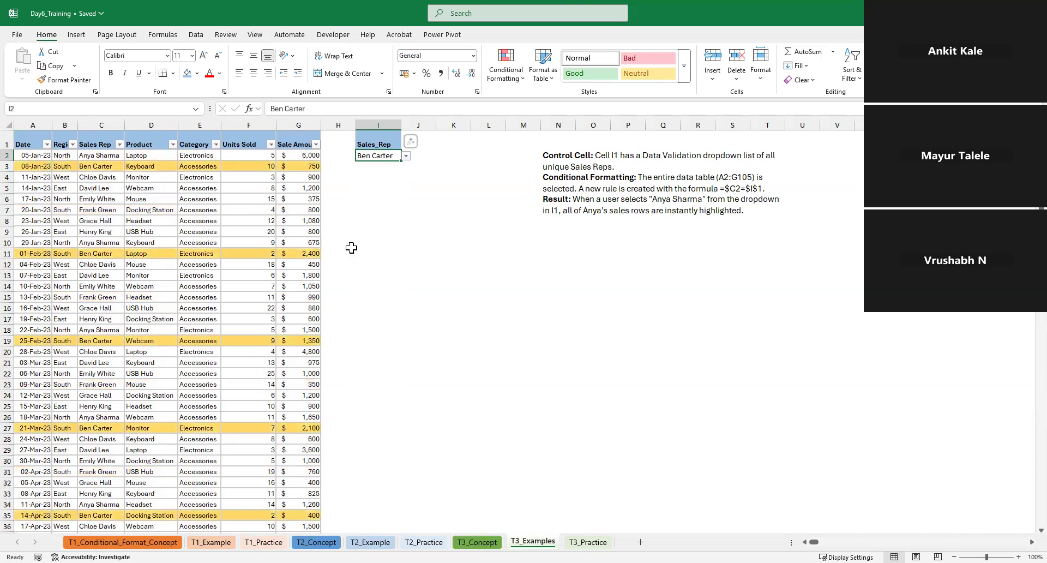
{"action": "left_click", "coordinate": [370, 176]}
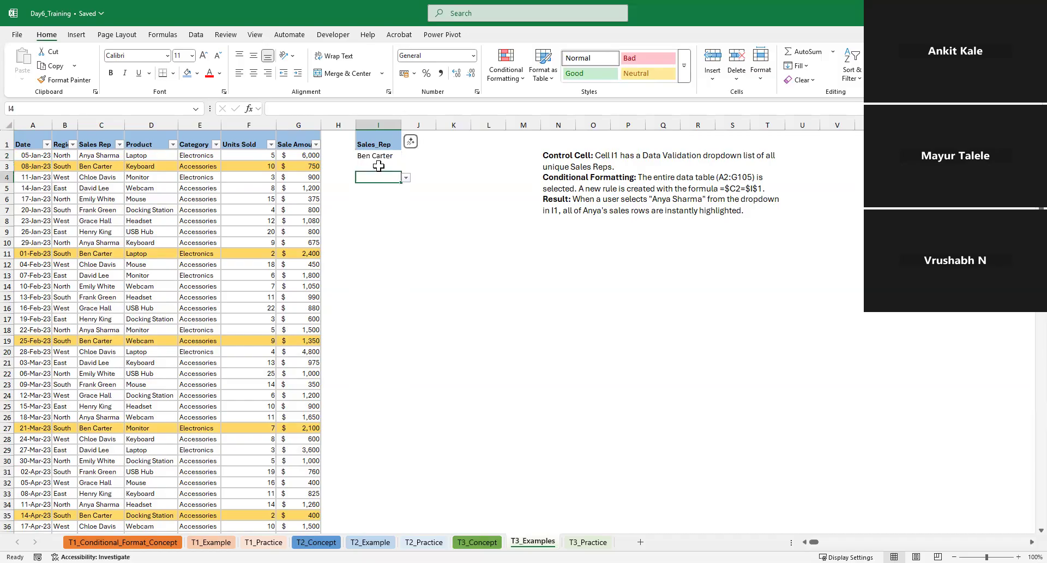
{"action": "left_click", "coordinate": [378, 166]}
{"action": "key", "text": "ctrl+shift+Down"}
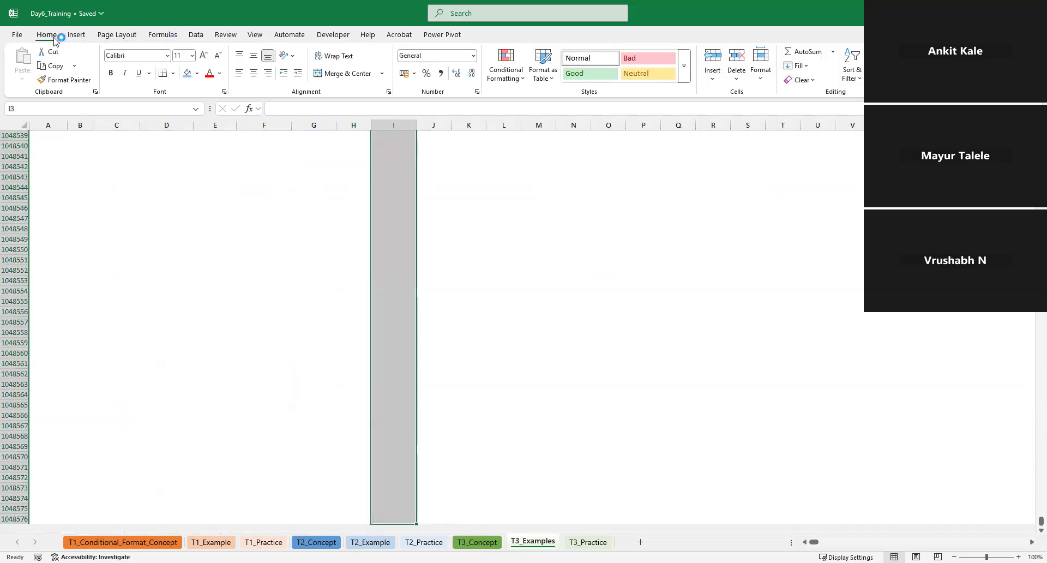
{"action": "left_click", "coordinate": [199, 35]}
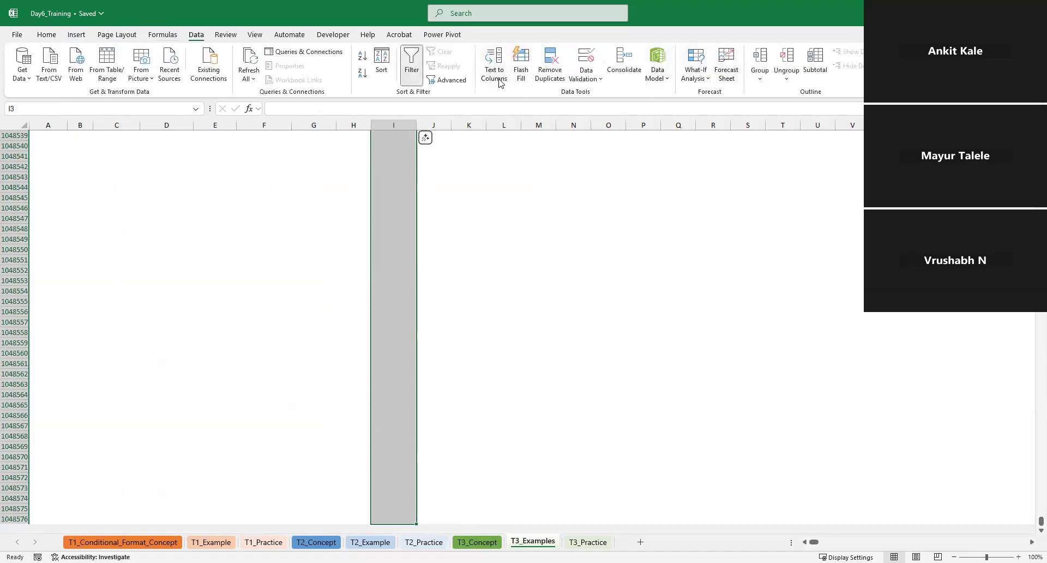
{"action": "left_click", "coordinate": [590, 83]}
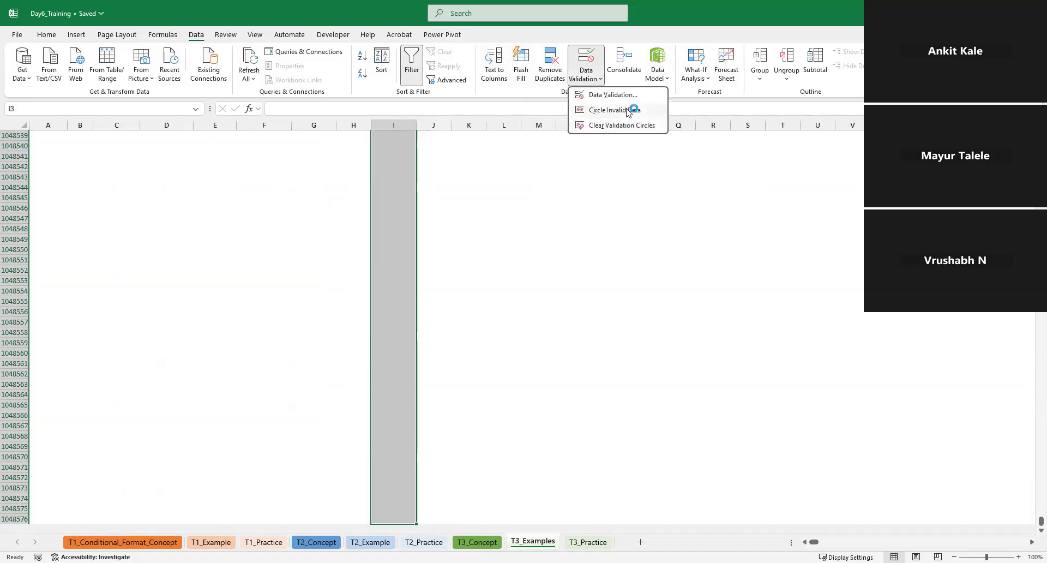
{"action": "left_click", "coordinate": [396, 220]}
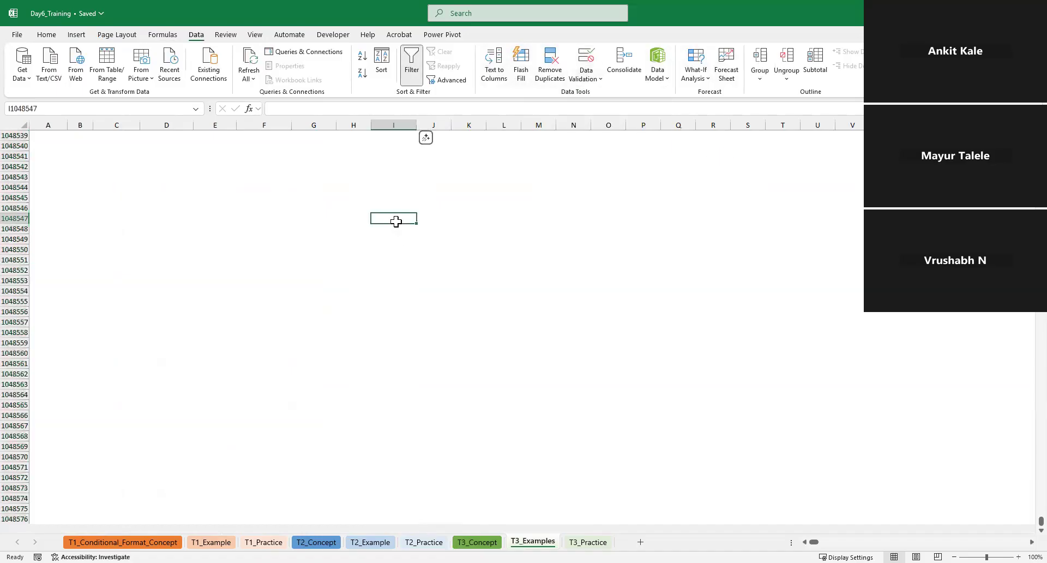
{"action": "key", "text": "ctrl+Up"}
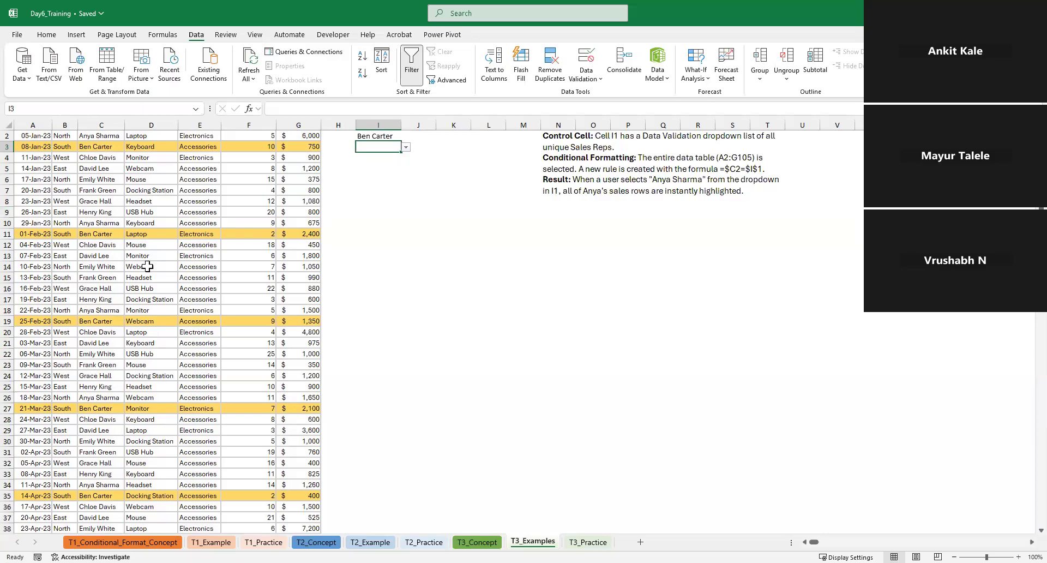
- Open the T3_Practice sheet with the product category dropdown task
{"action": "scroll", "coordinate": [245, 311], "scroll_direction": "up", "scroll_amount": 1}
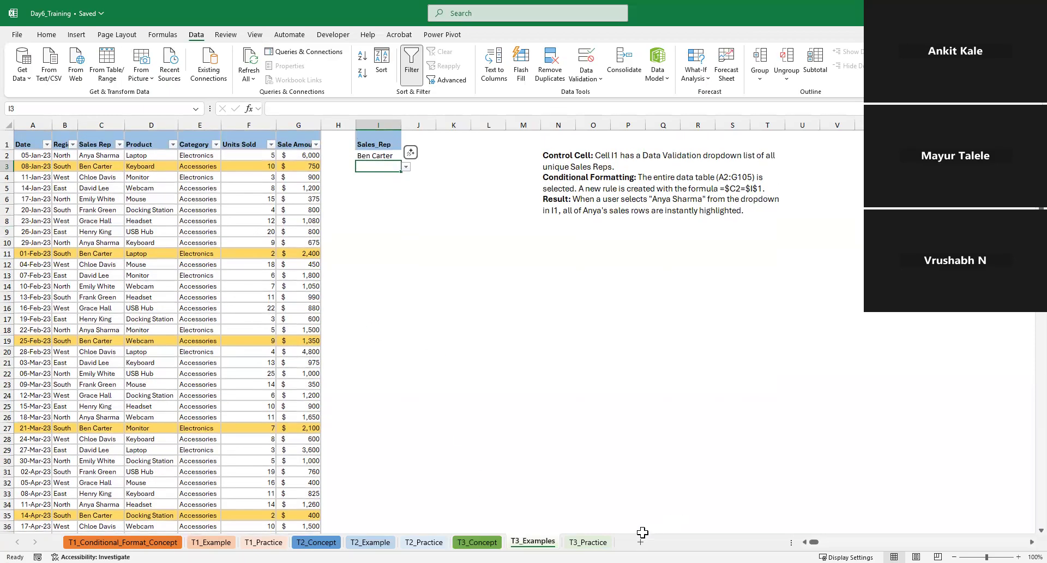
{"action": "left_click", "coordinate": [588, 542]}
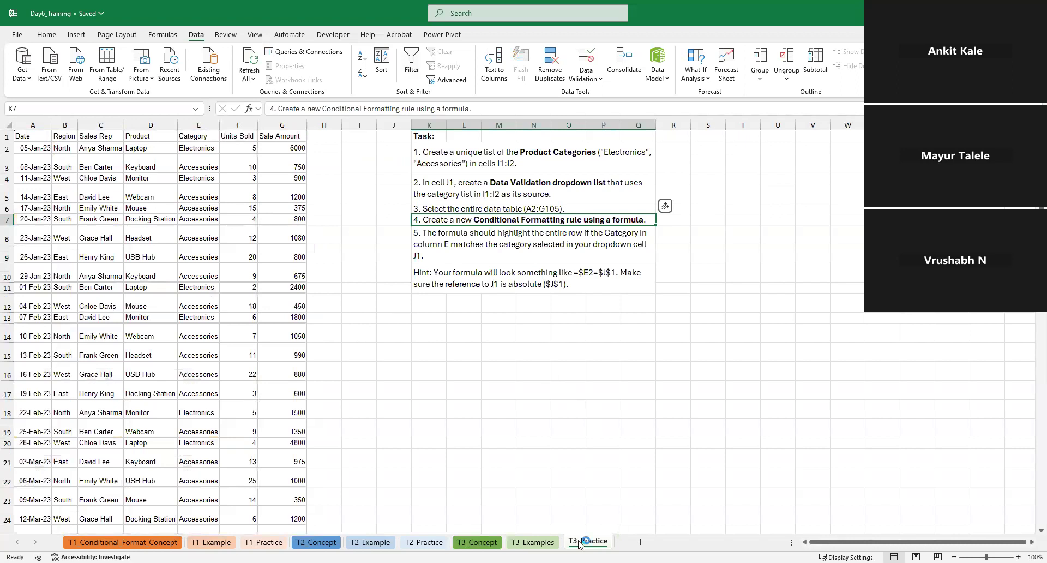